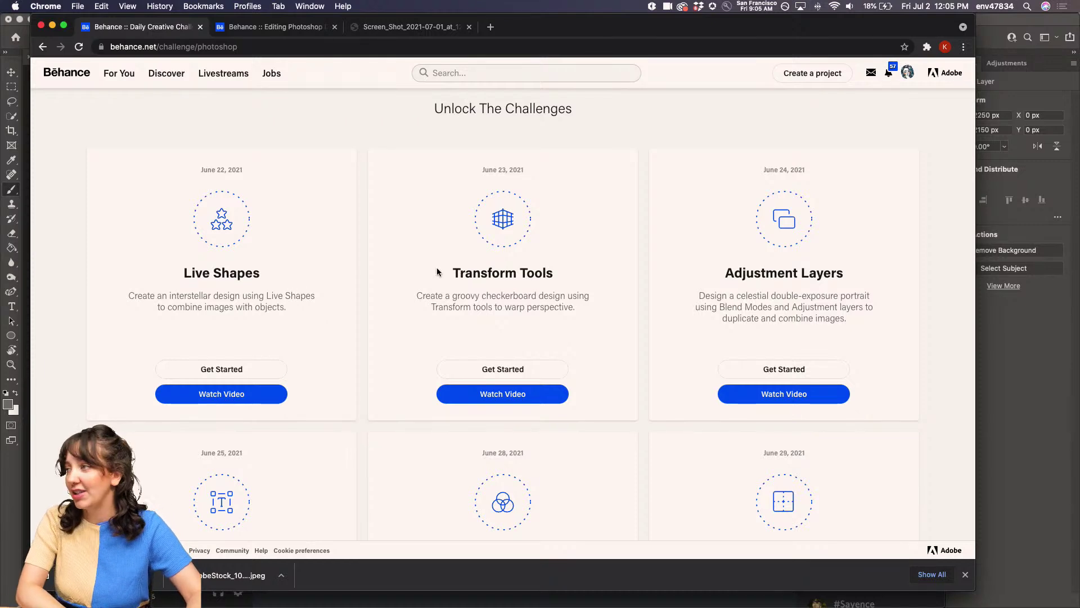
# Step: Try to open the starter link of the July 2 Complex Selections challenge and return to the challenge list
pyautogui.scroll(-1, 469, 289)
pyautogui.scroll(-10, 468, 284)
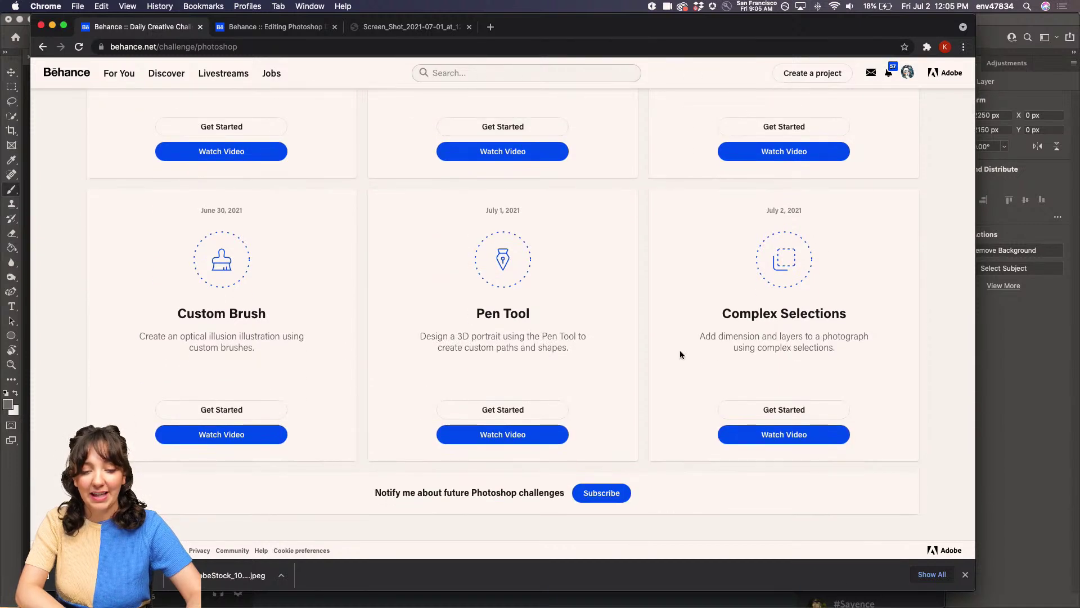
pyautogui.click(782, 410)
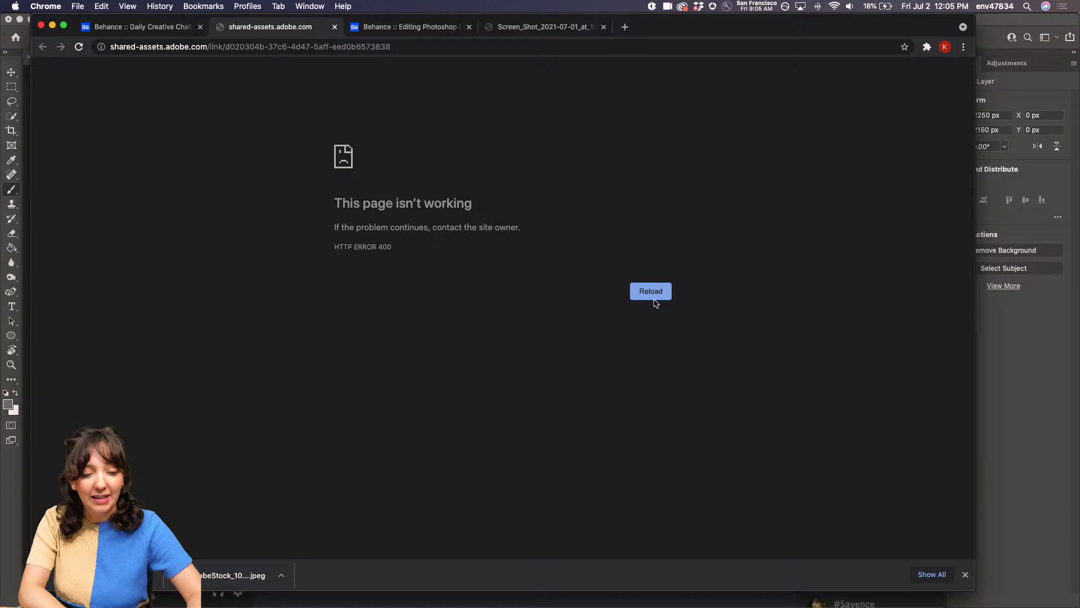
pyautogui.click(158, 31)
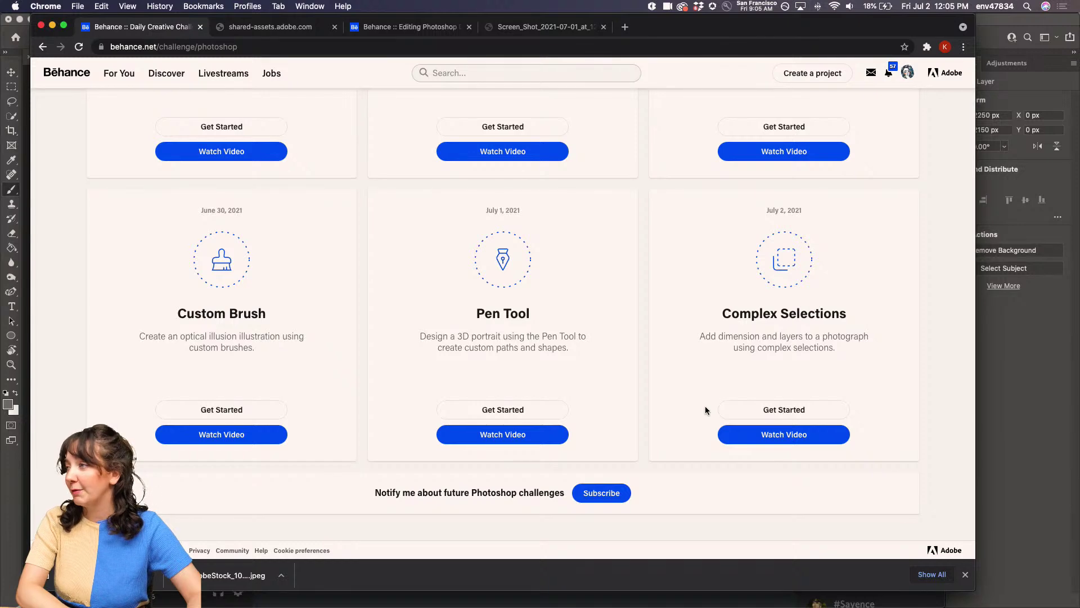
# Step: Switch to Photoshop and examine the purple and orange cat illustration on the can label up close and as a whole
pyautogui.moveTo(447, 597)
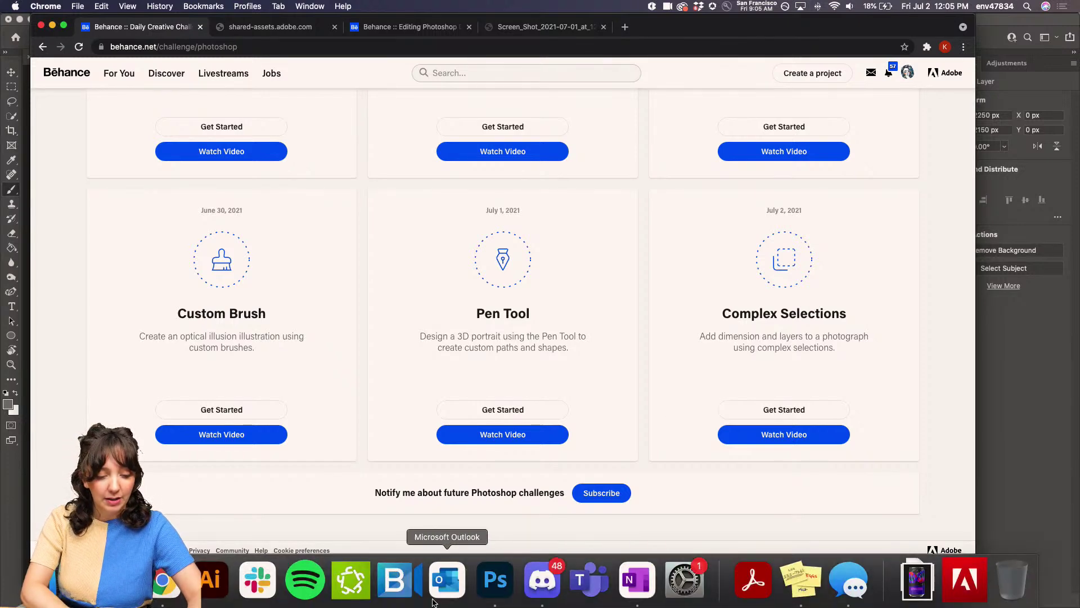
pyautogui.click(495, 596)
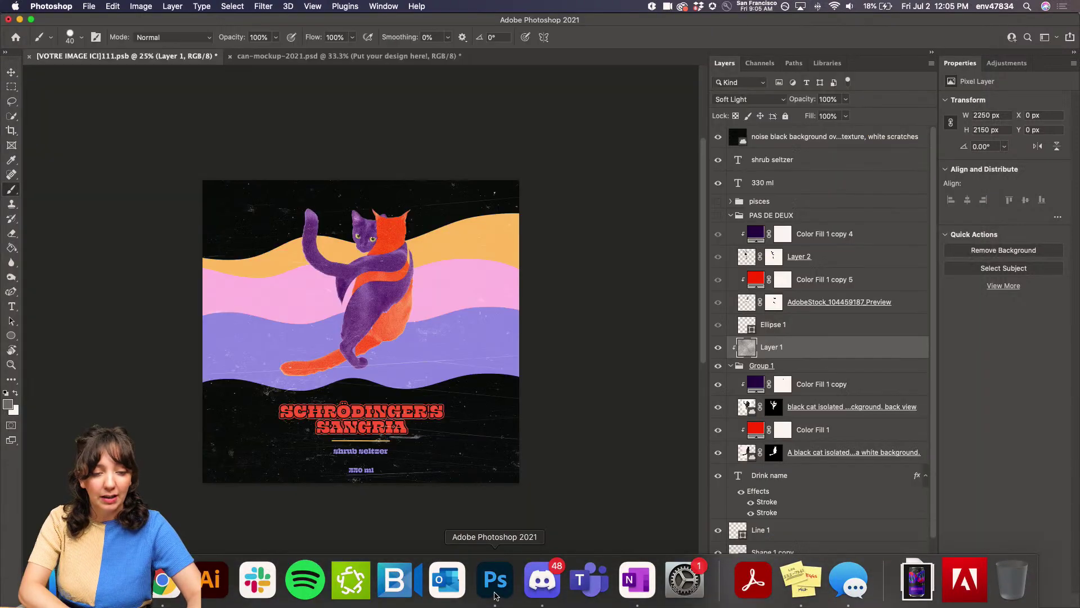
pyautogui.press('super+plus')
pyautogui.press('super+plus')
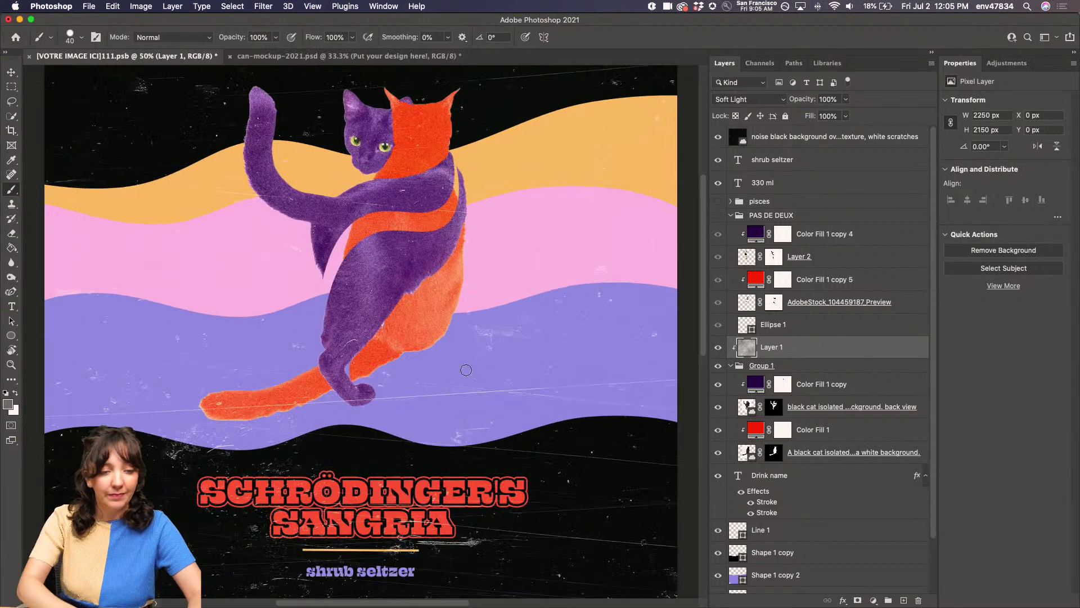
pyautogui.scroll(4, 451, 303)
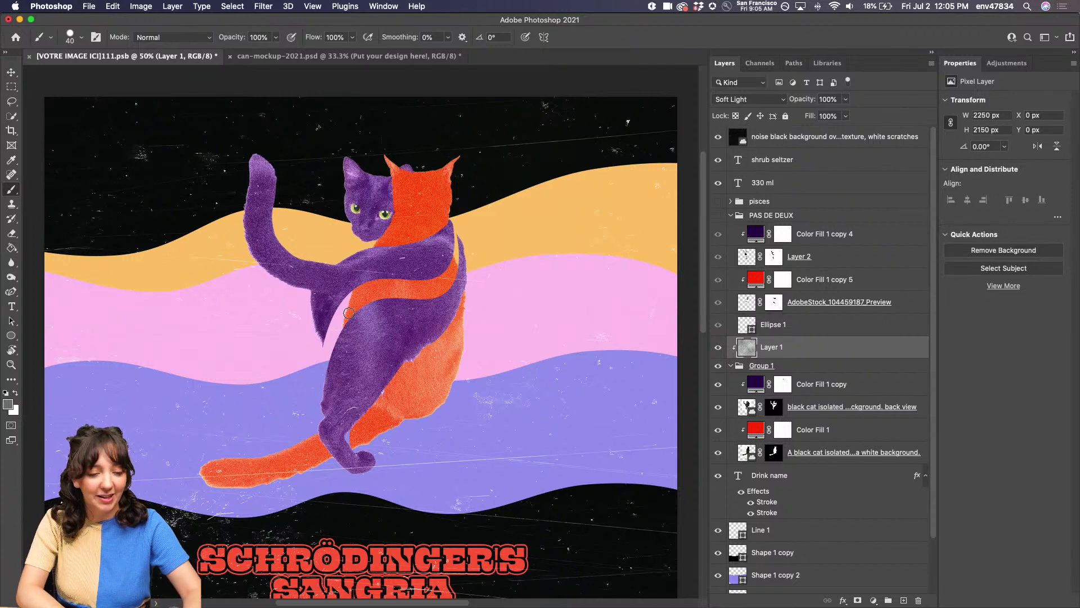
pyautogui.press('super+minus')
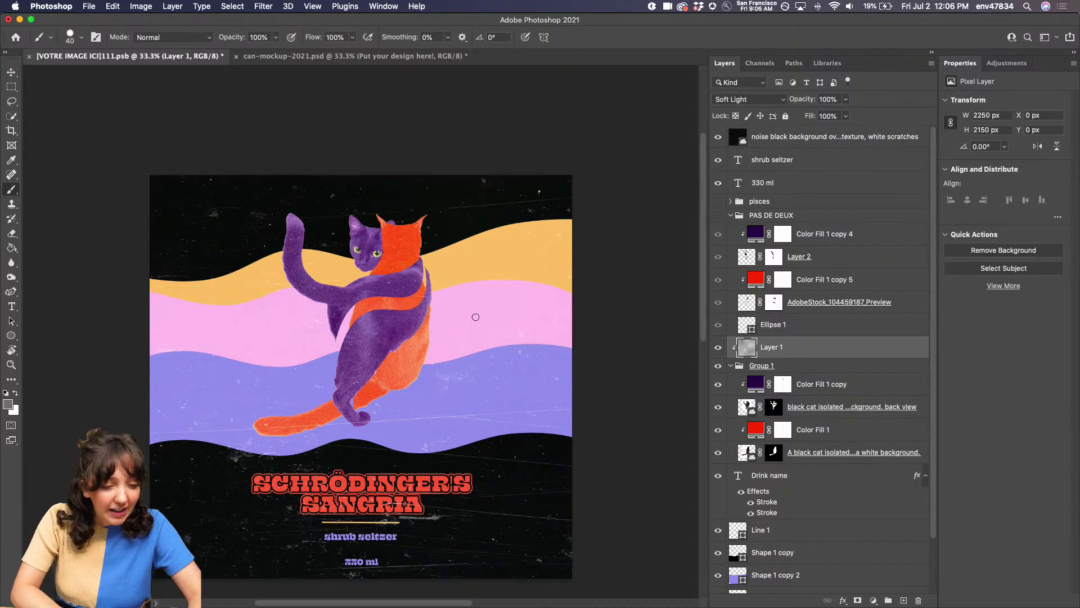
pyautogui.scroll(-3, 439, 363)
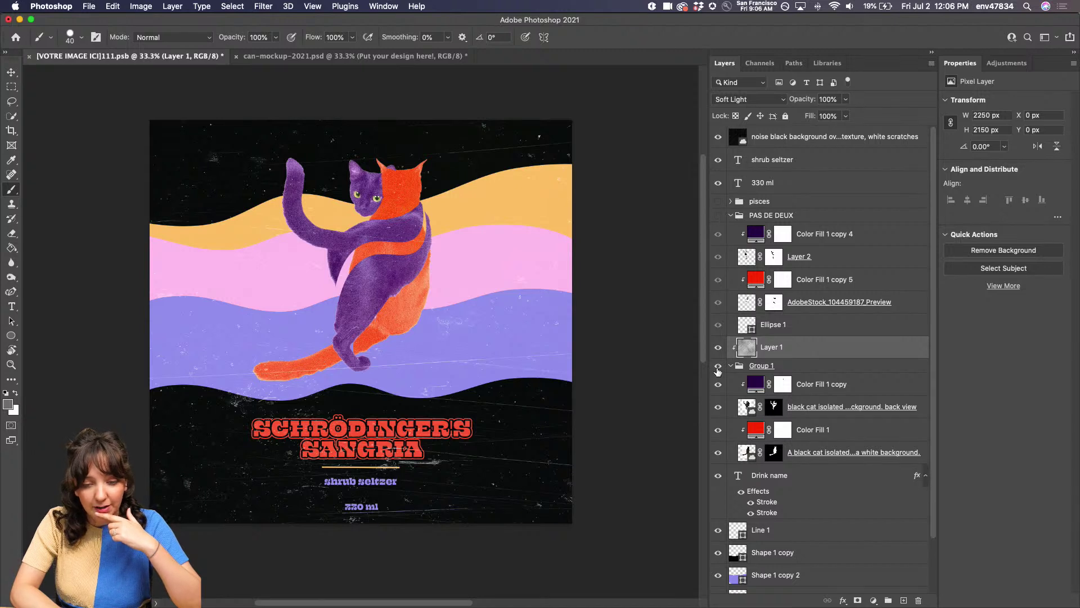
# Step: Compare the alternative illustrations by showing the pisces and PAS DE DEUX groups in turn, restoring the cat artwork in Group 1
pyautogui.click(718, 367)
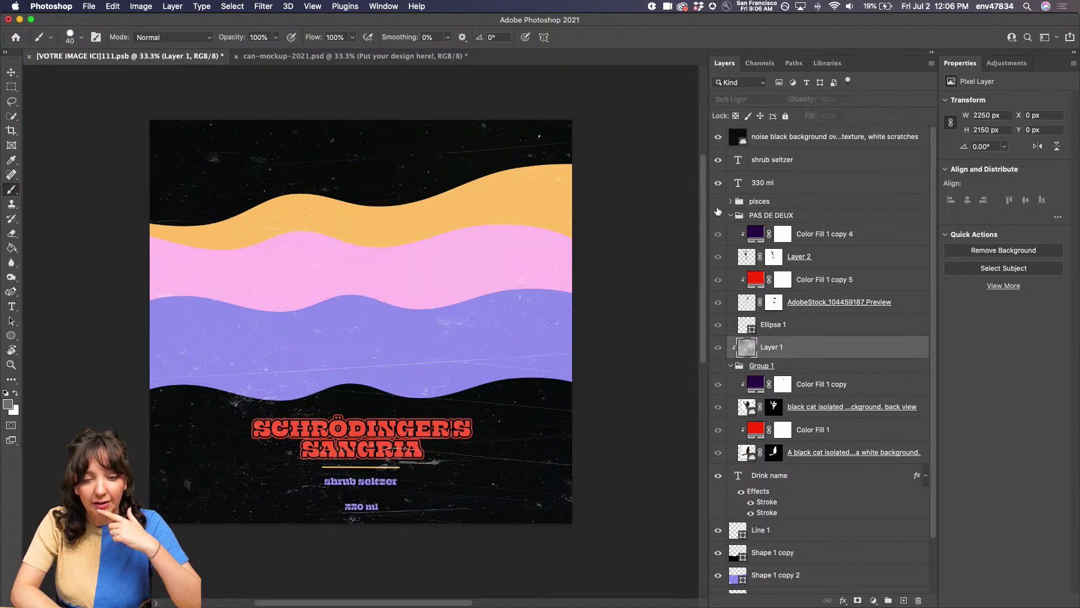
pyautogui.click(731, 216)
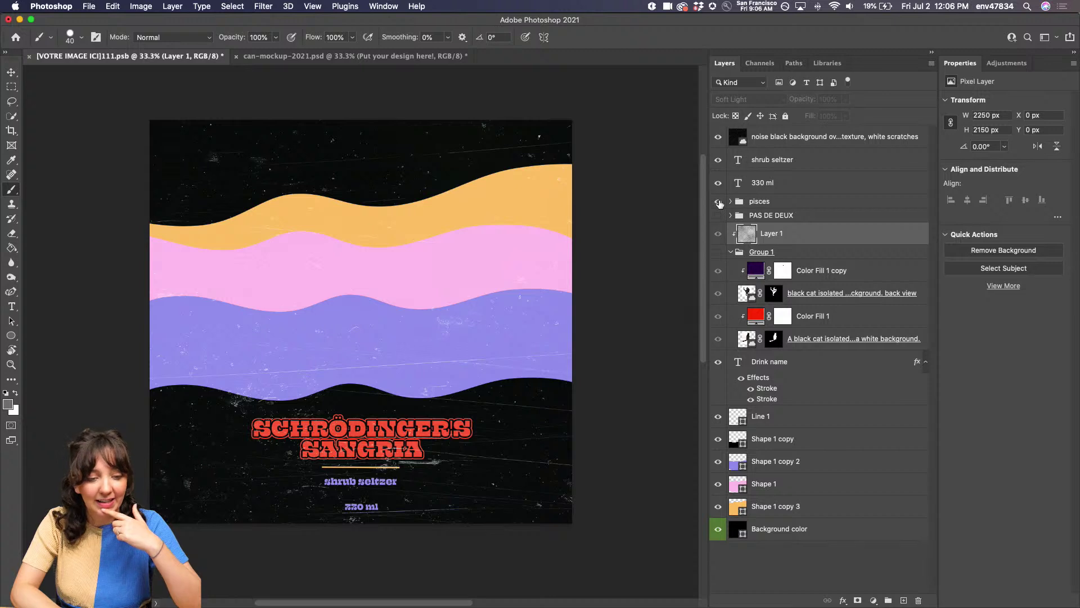
pyautogui.click(719, 201)
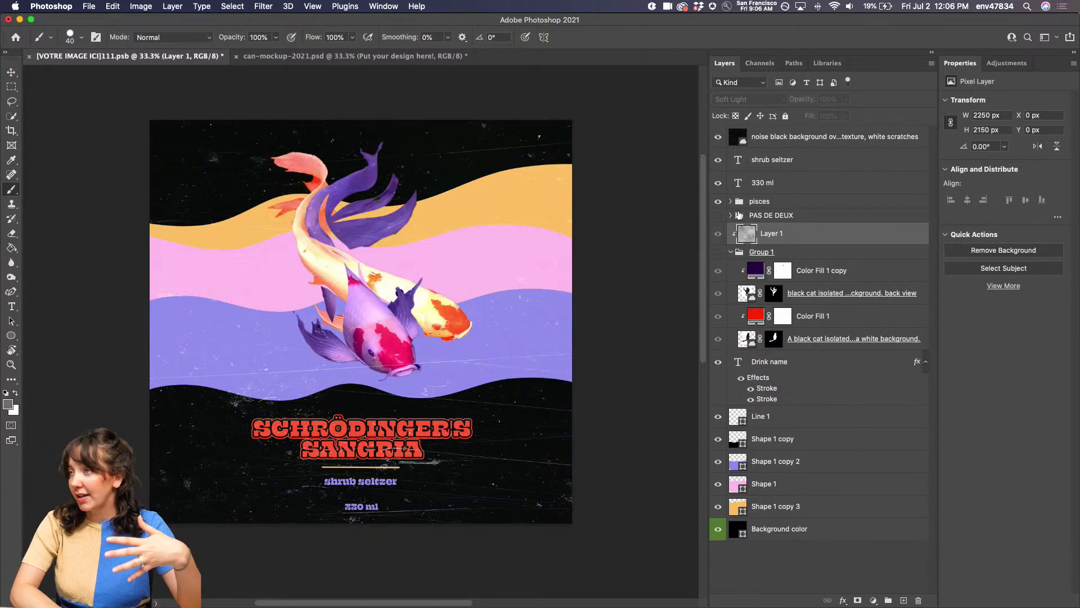
pyautogui.click(718, 201)
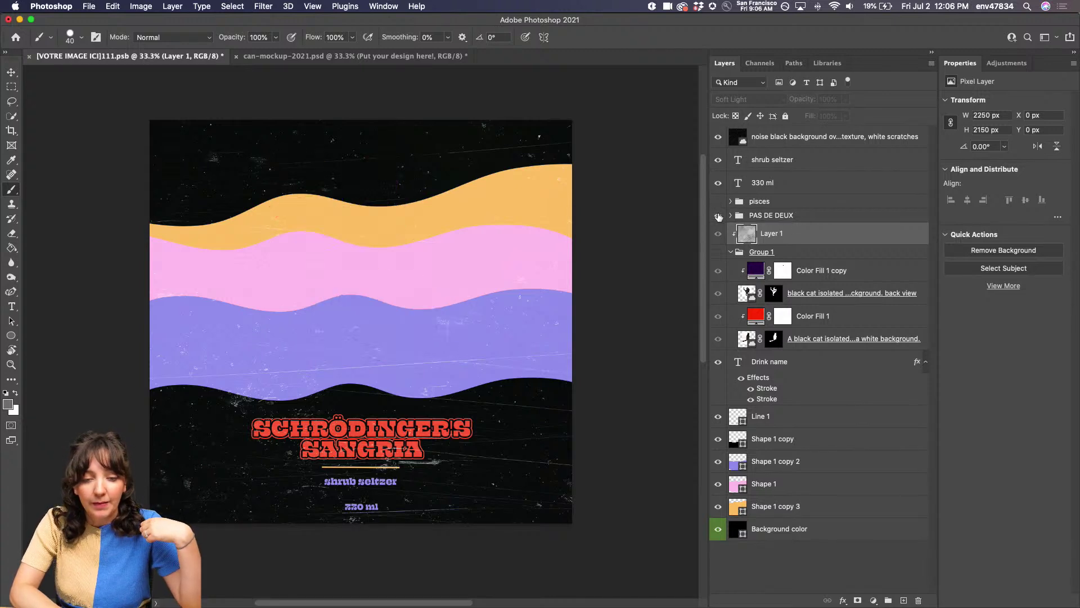
pyautogui.click(719, 215)
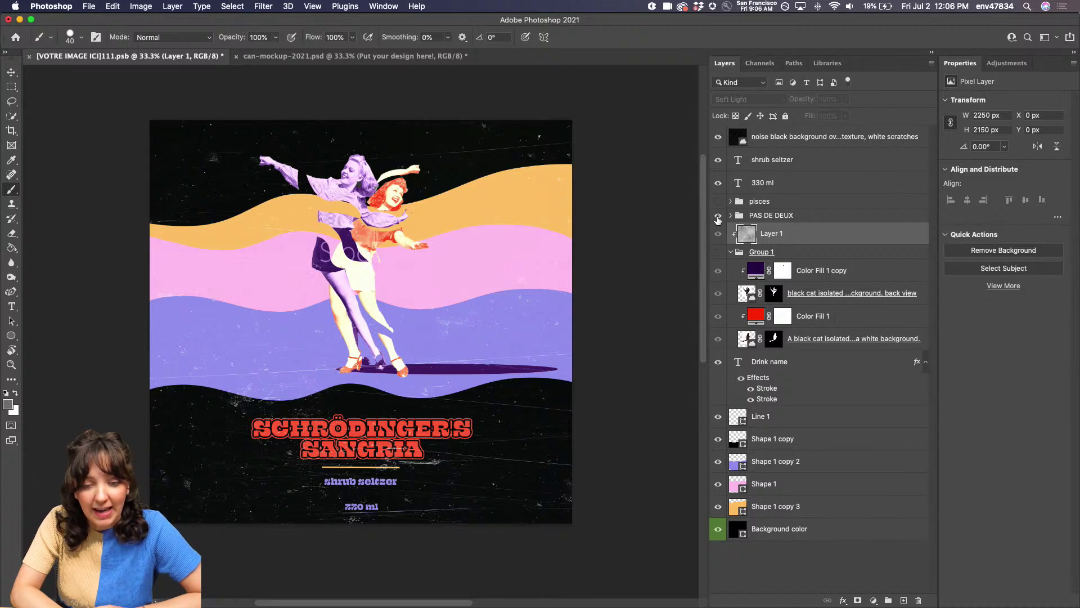
pyautogui.click(718, 215)
pyautogui.click(718, 253)
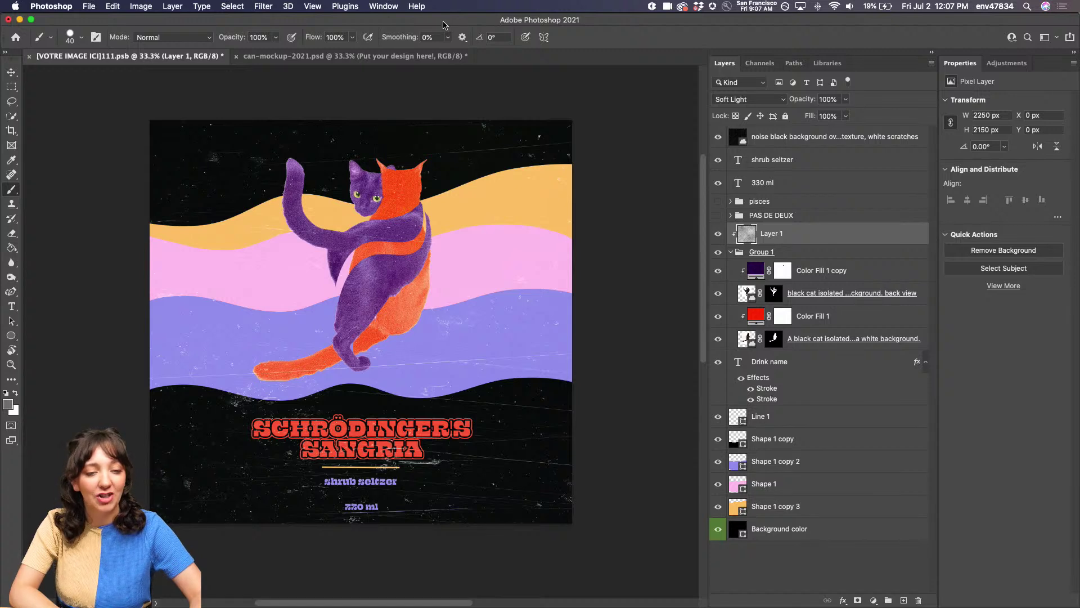
# Step: Save the label artwork, check it on the can in can-mockup-2021.psd, and return to the label document
pyautogui.press('super+s')
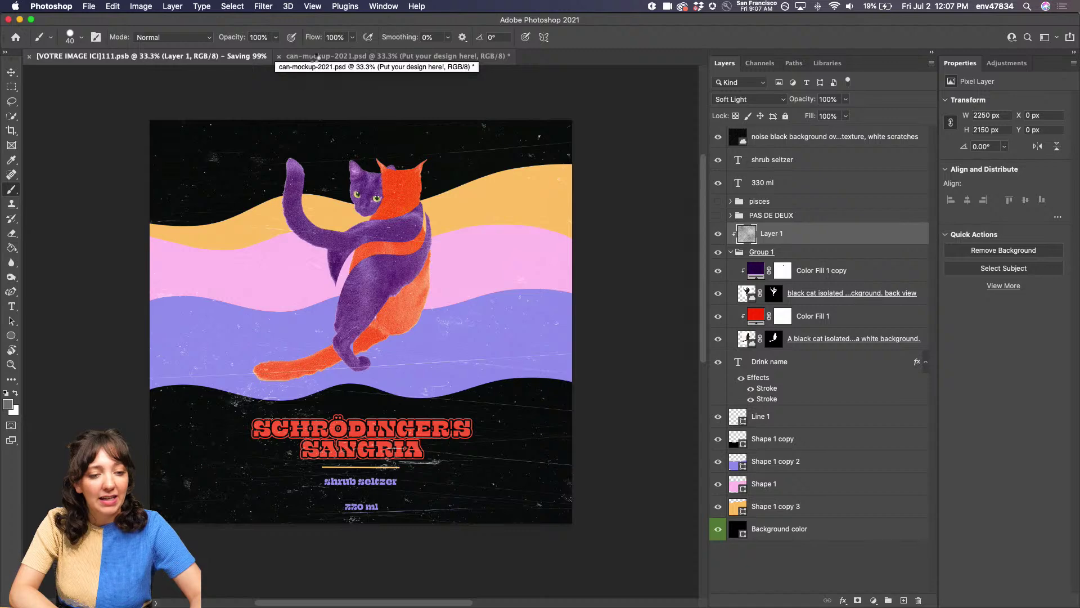
pyautogui.click(316, 56)
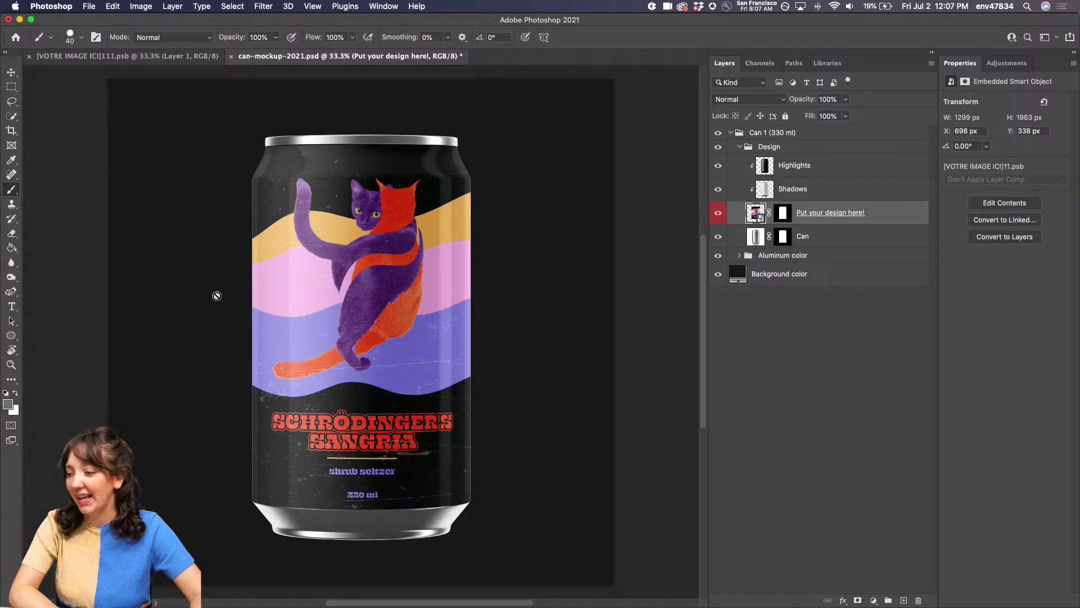
pyautogui.click(149, 56)
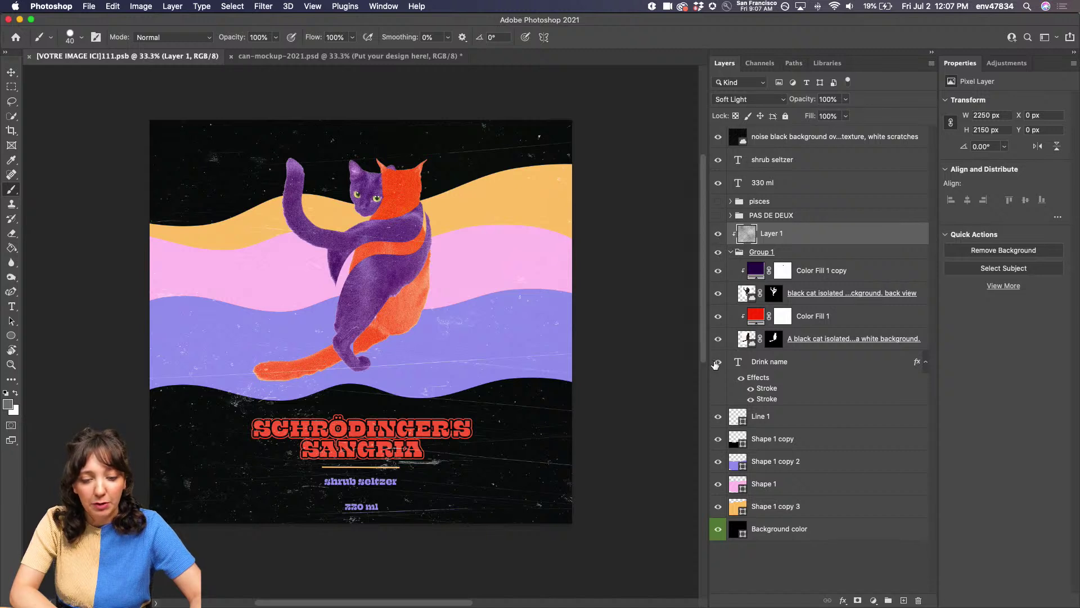
# Step: Hide the drink name, both small text layers, noise texture, line, wave shapes and Group 1, leaving only Background color visible
pyautogui.click(718, 362)
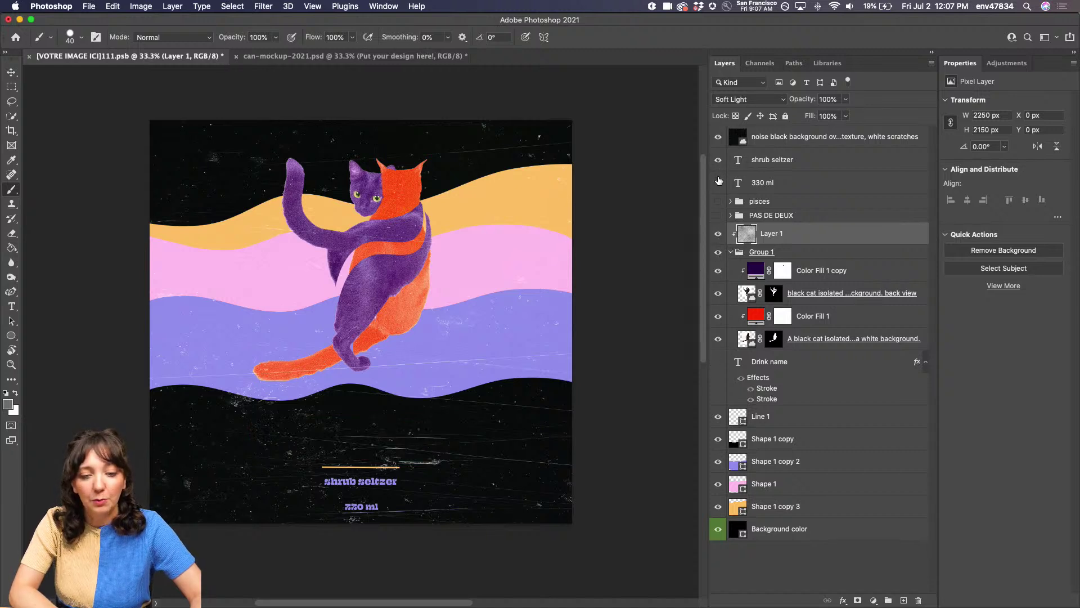
pyautogui.click(719, 181)
pyautogui.click(718, 160)
pyautogui.click(718, 137)
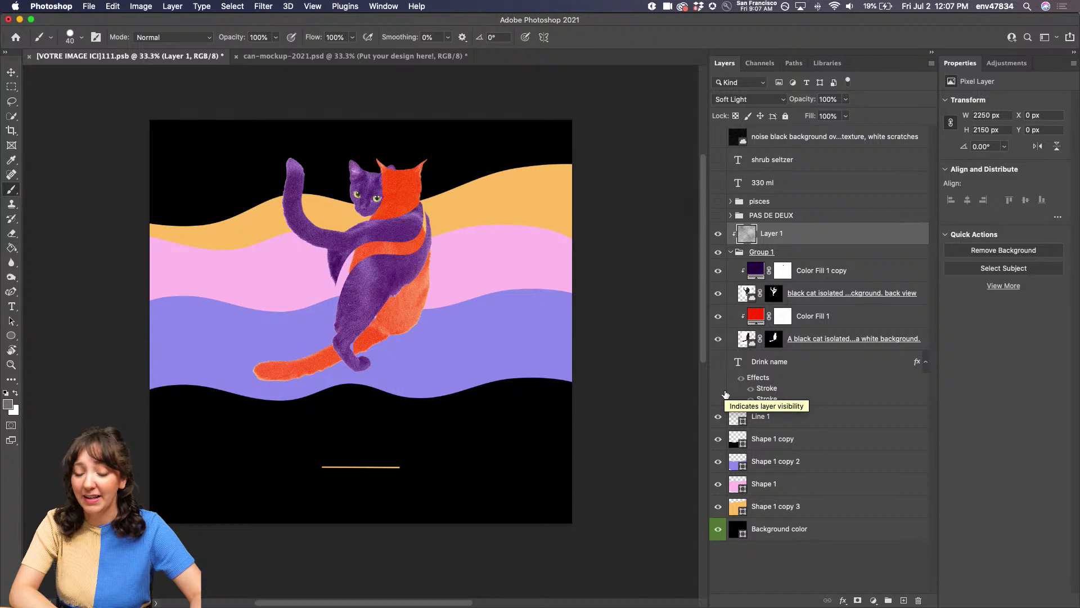
pyautogui.moveTo(718, 416); pyautogui.dragTo(715, 510)
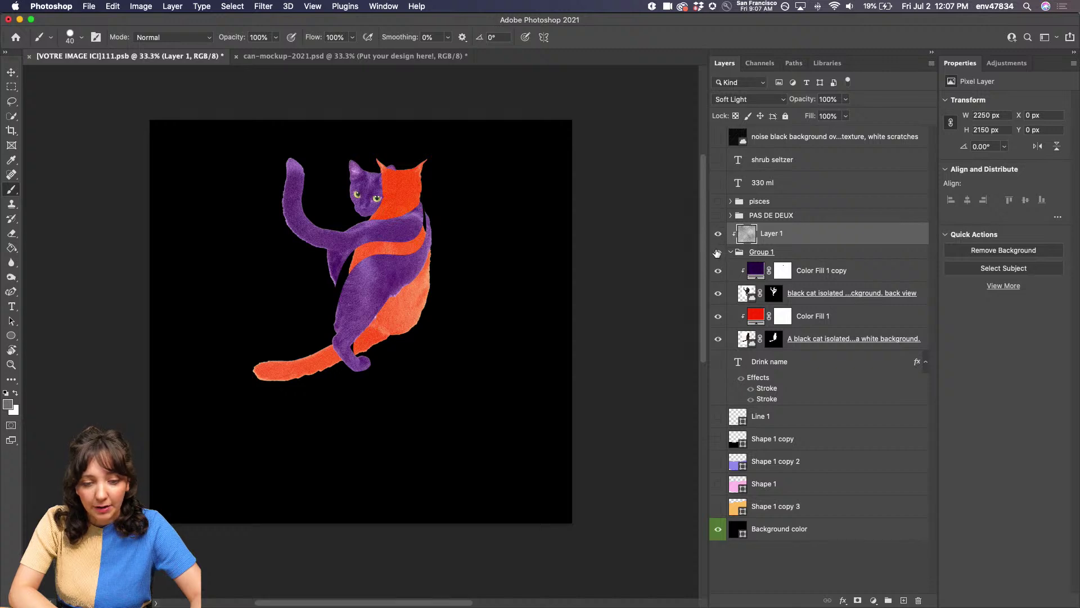
pyautogui.click(718, 252)
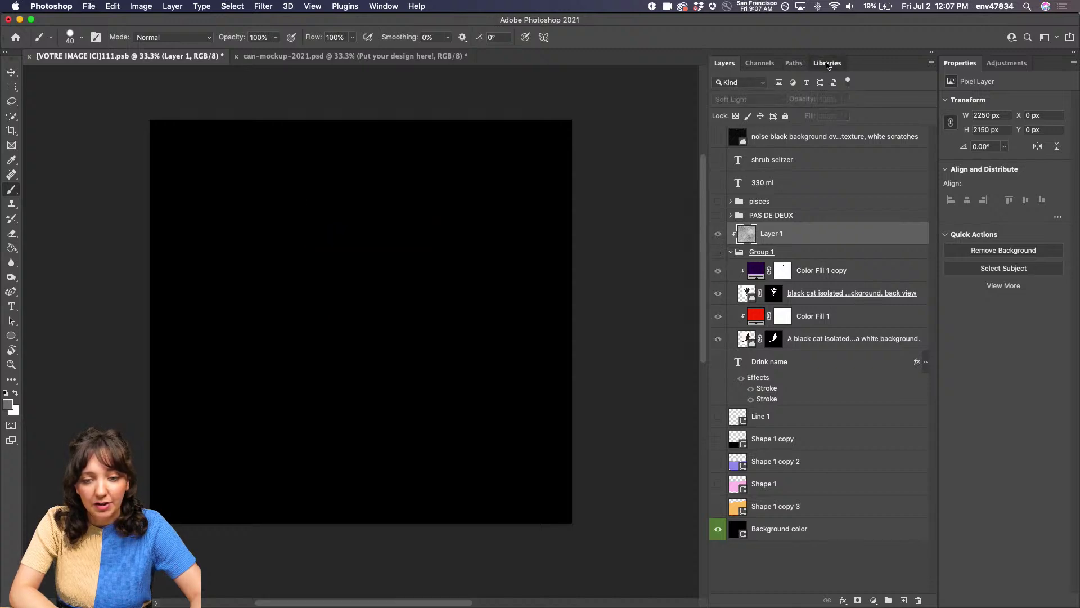
# Step: Place the back-view black cat with the raised tail from the DCC JUNE 2021 library at about X 529 px, Y 117 px
pyautogui.click(826, 63)
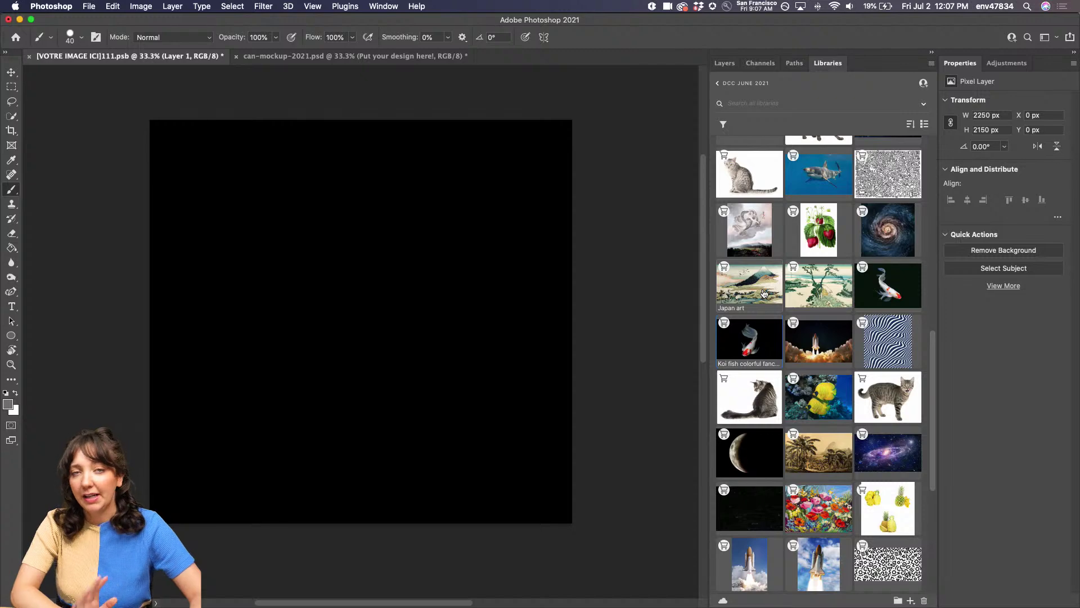
pyautogui.scroll(6, 764, 293)
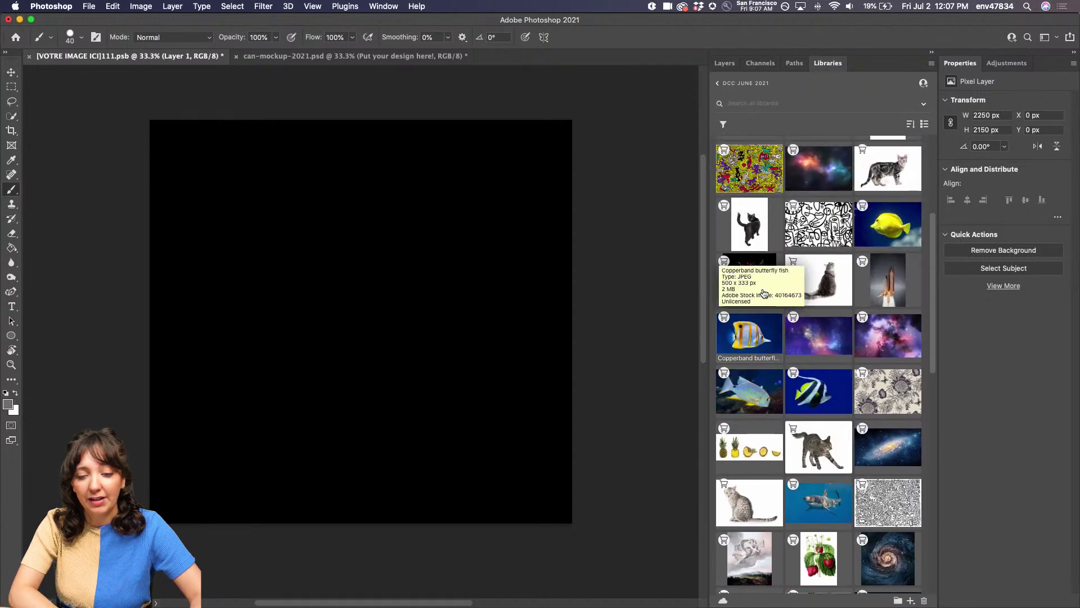
pyautogui.scroll(2, 763, 293)
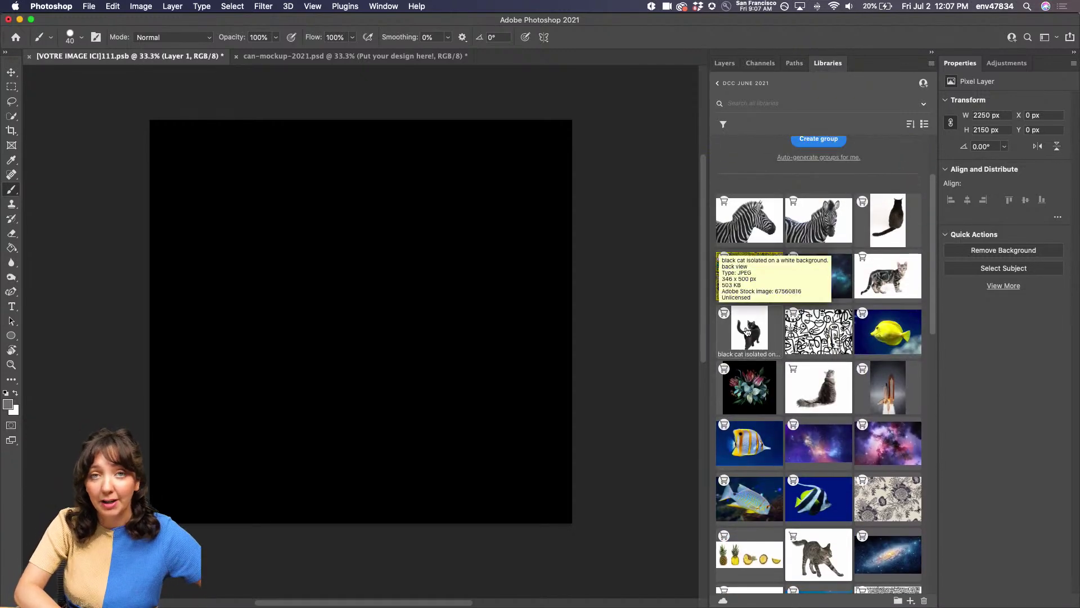
pyautogui.moveTo(747, 331); pyautogui.dragTo(426, 326)
pyautogui.press('Return')
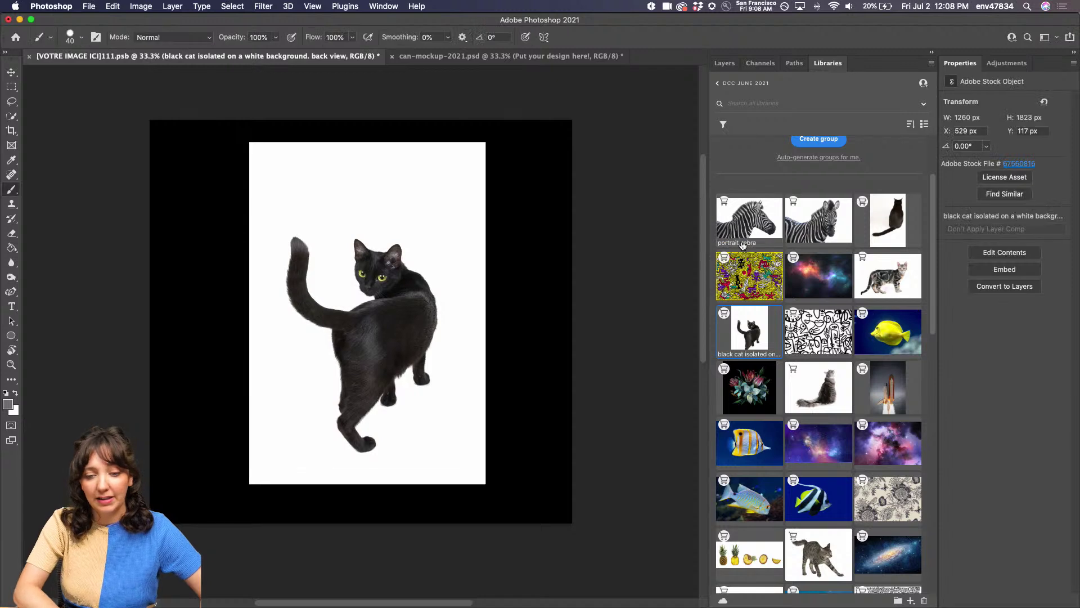
# Step: Place the library image of the seated black cat over the first one at about X 420 px, Y 300 px
pyautogui.click(888, 219)
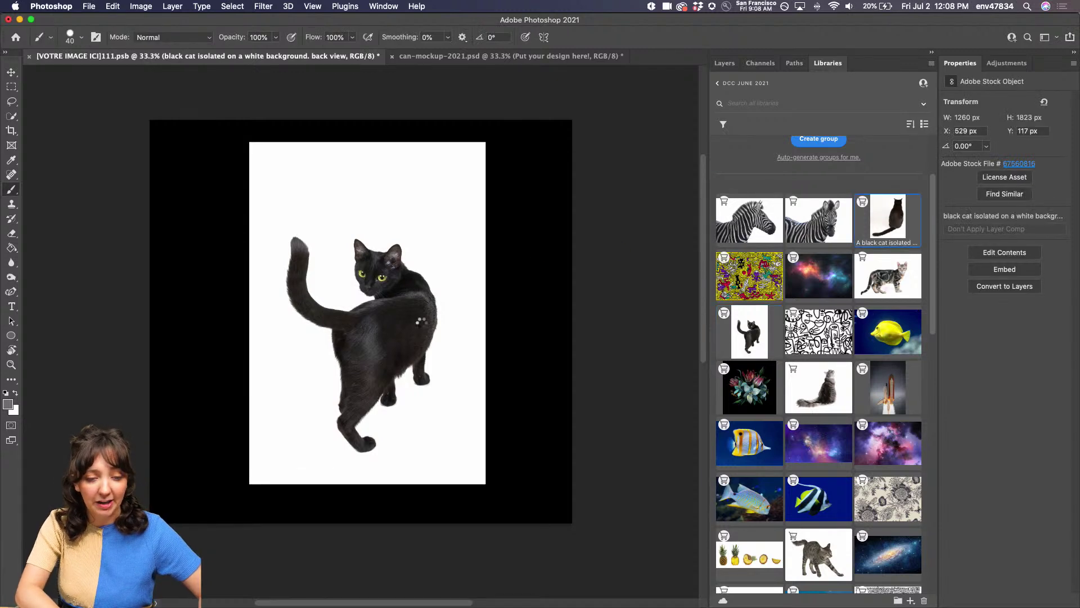
pyautogui.moveTo(472, 329); pyautogui.dragTo(417, 318)
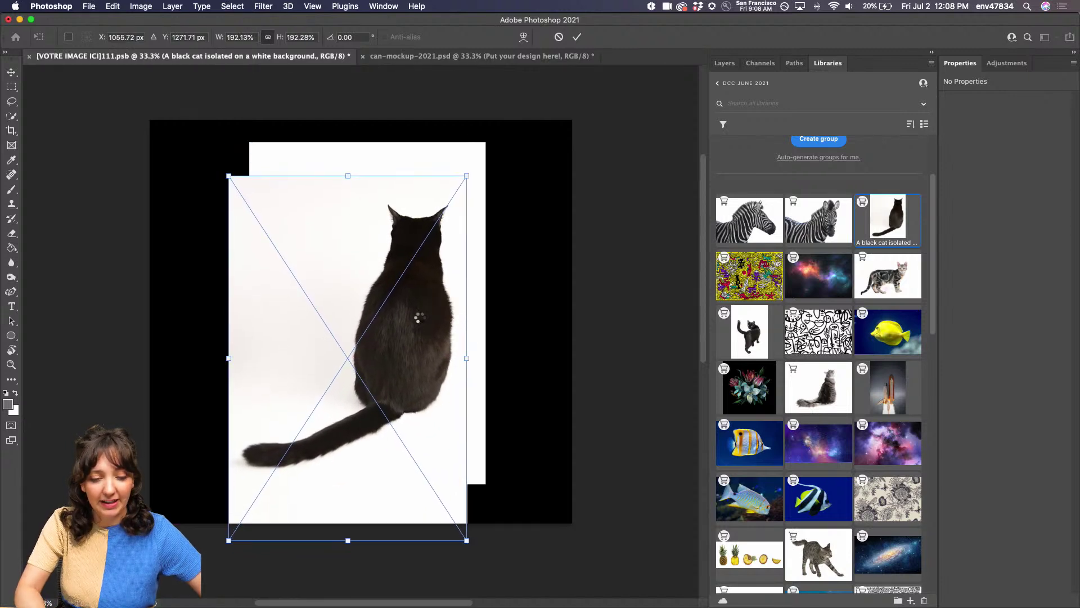
pyautogui.press('Return')
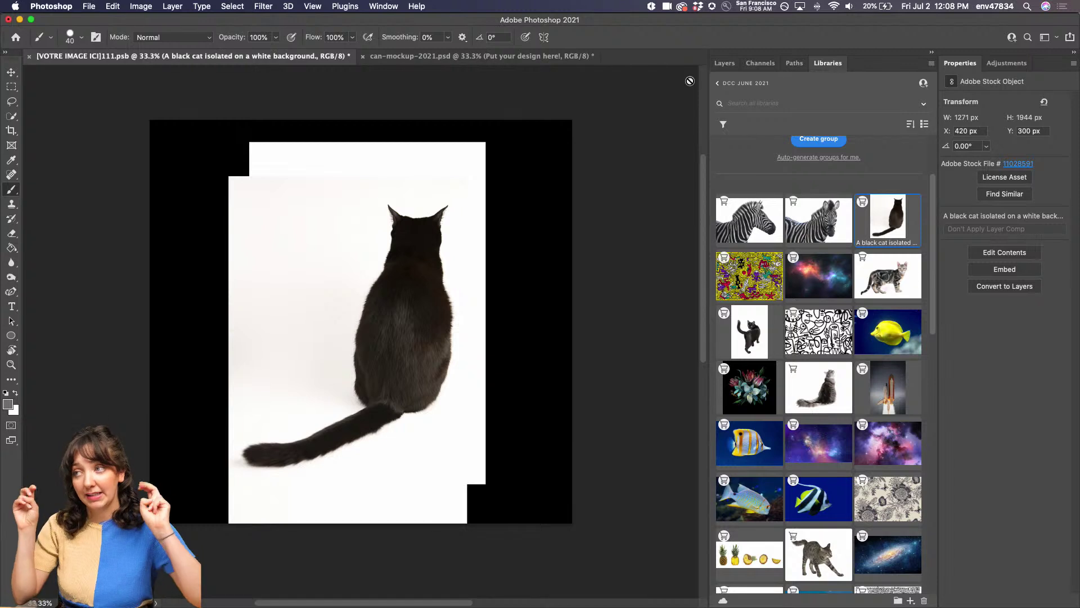
# Step: Move both newly placed black cat layers together to the top of the layer stack
pyautogui.click(724, 63)
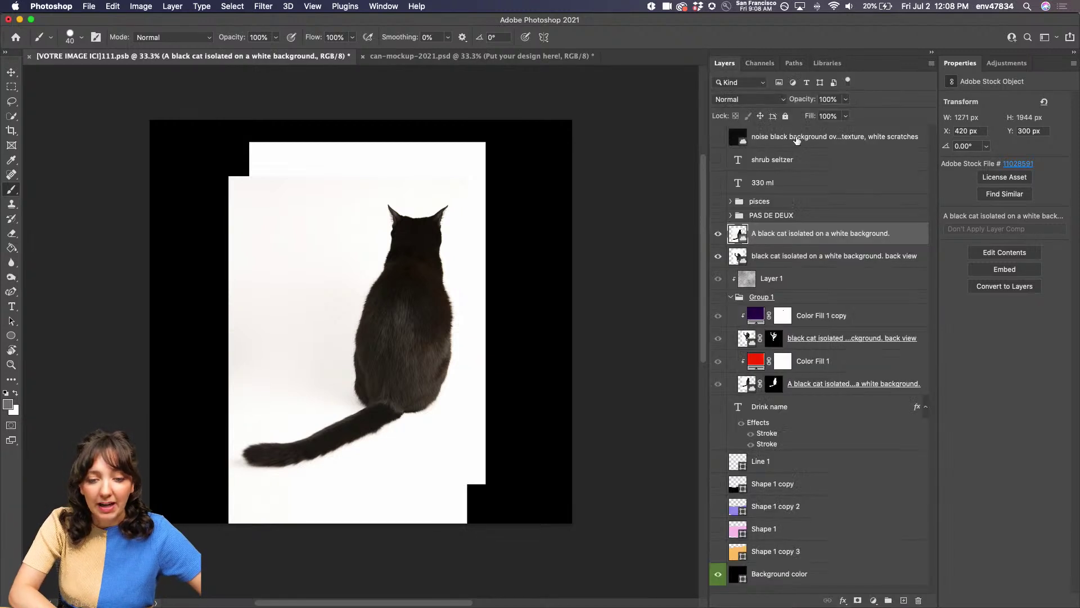
pyautogui.click(794, 257)
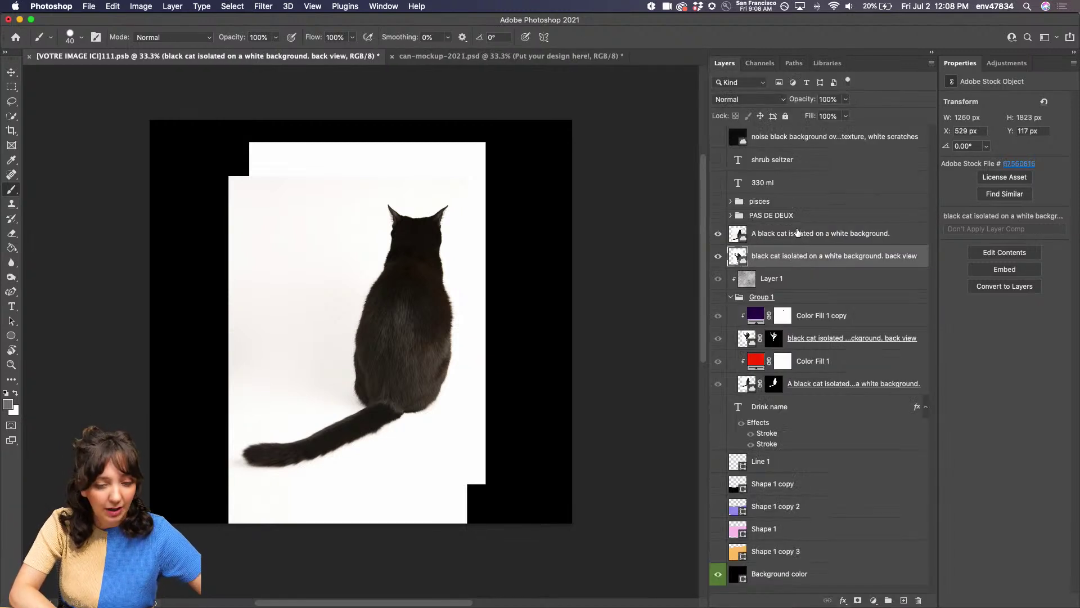
pyautogui.keyDown('shift'); pyautogui.click(798, 229); pyautogui.keyUp('shift')
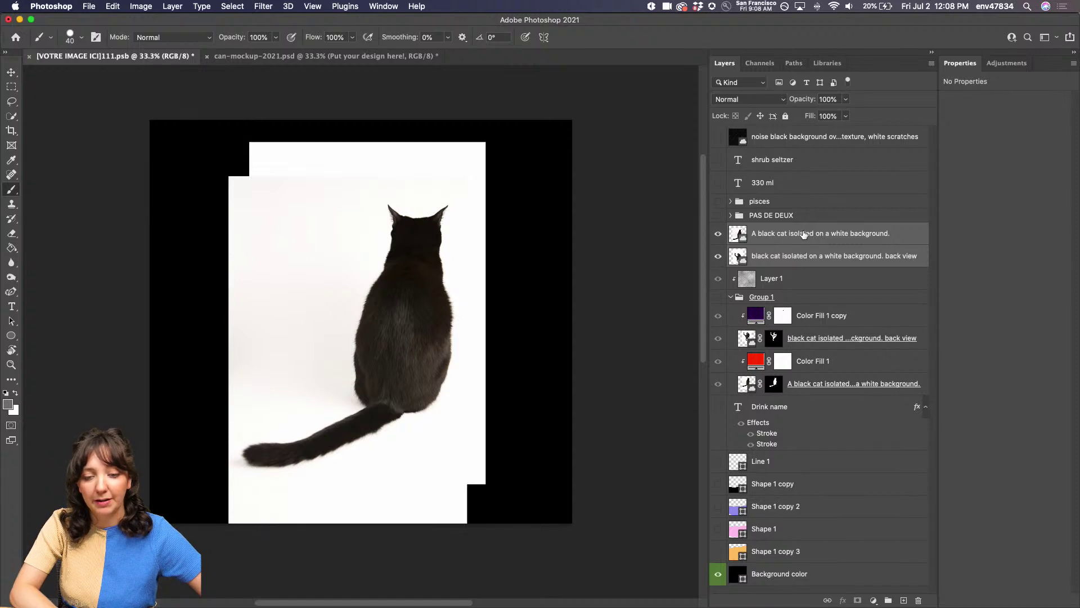
pyautogui.moveTo(802, 234); pyautogui.dragTo(792, 135)
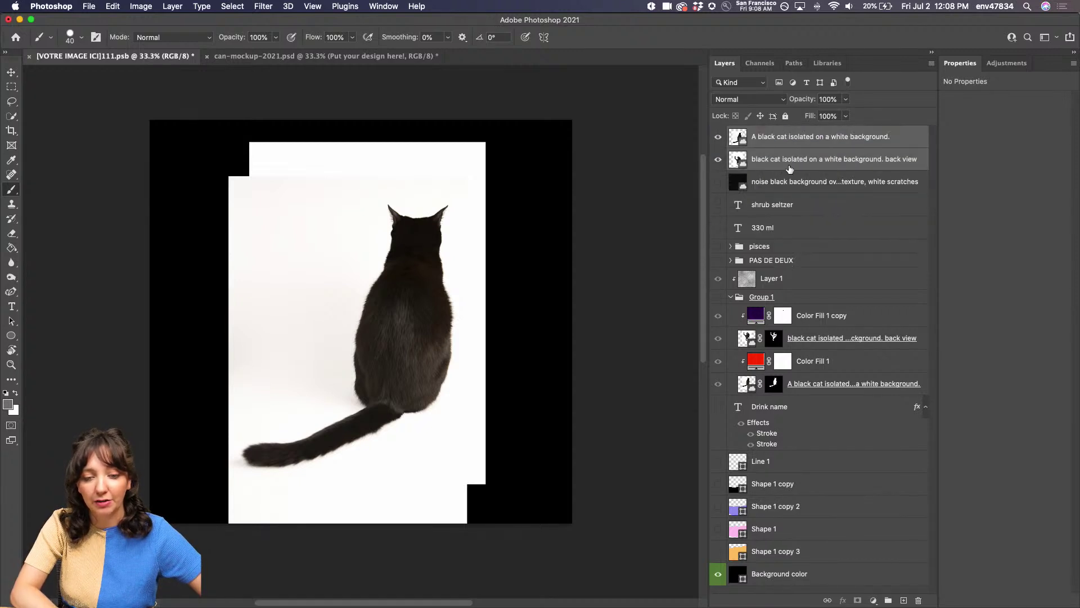
# Step: Group all original design layers from the noise texture down to Shape 1 copy 3, leaving Background color outside
pyautogui.click(789, 189)
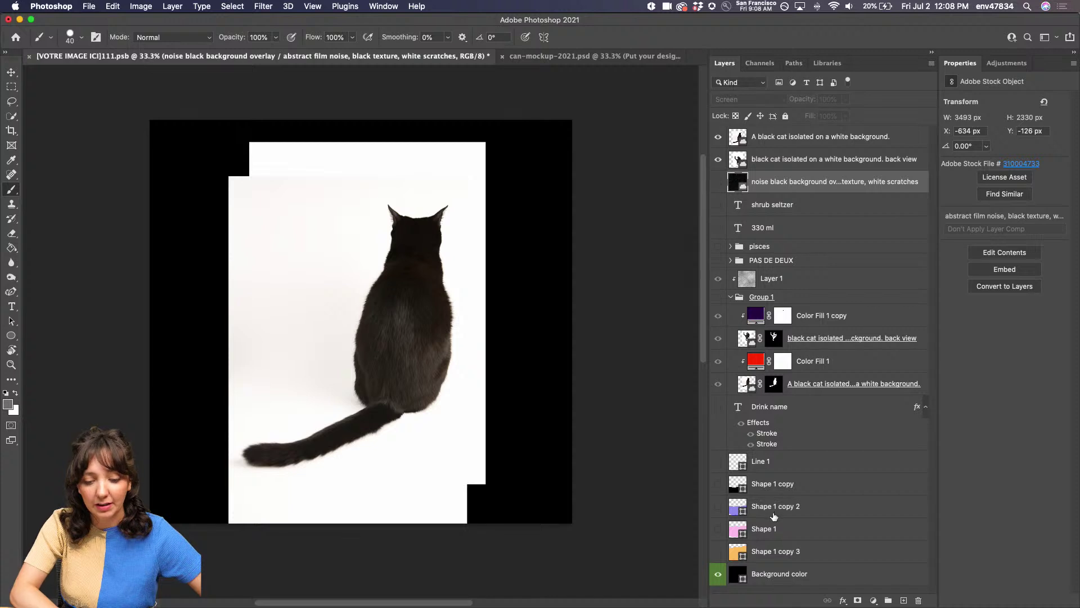
pyautogui.keyDown('shift'); pyautogui.click(783, 554); pyautogui.keyUp('shift')
pyautogui.press('super+g')
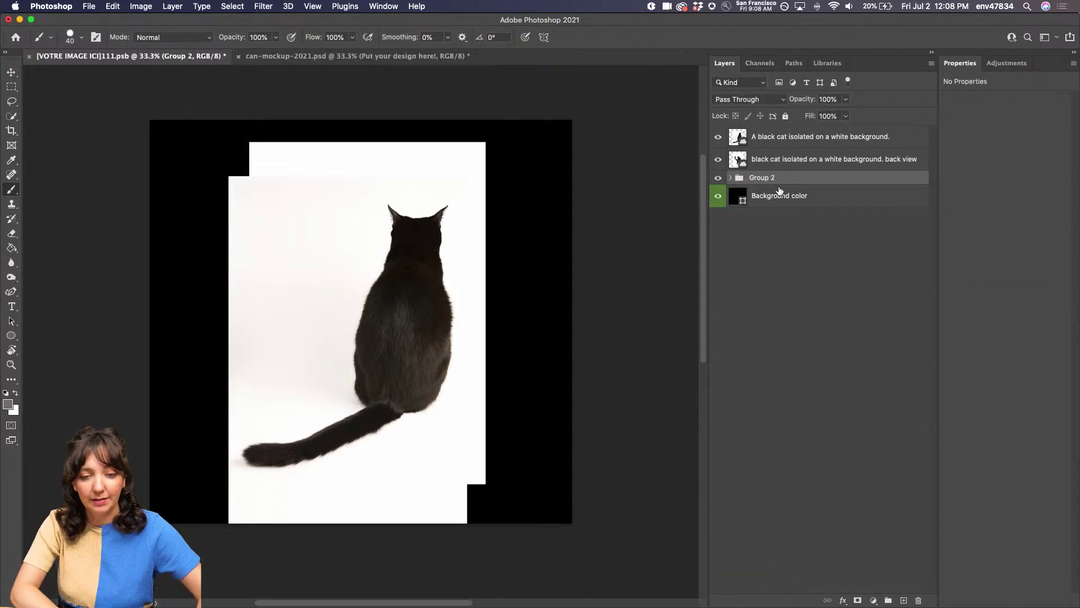
# Step: Lower the seated cat layer's opacity to 56% and move it over the other cat to about X 265 px, Y 416 px
pyautogui.click(791, 166)
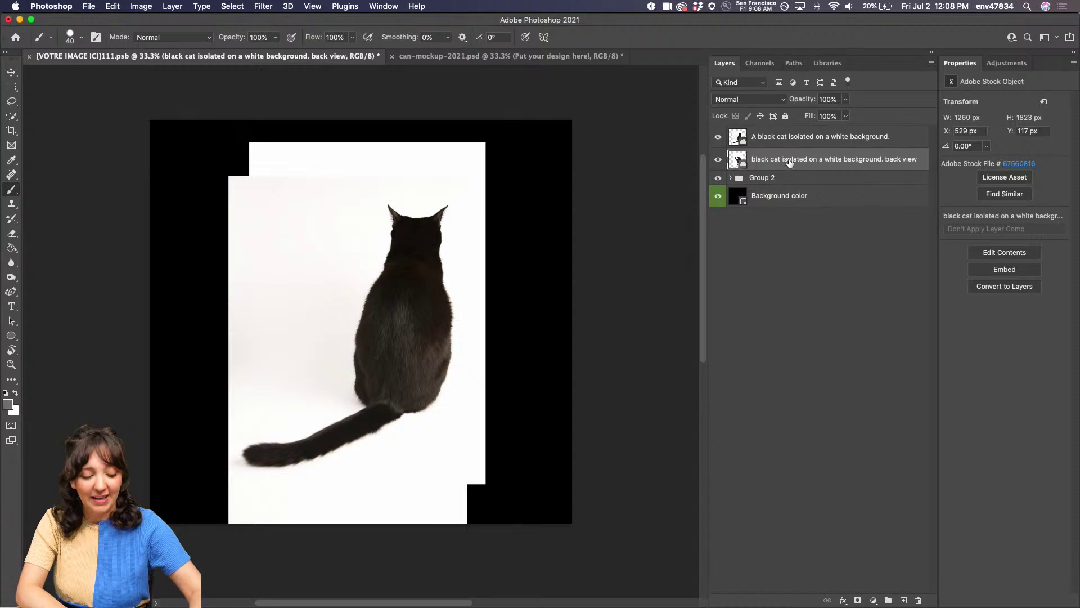
pyautogui.click(786, 140)
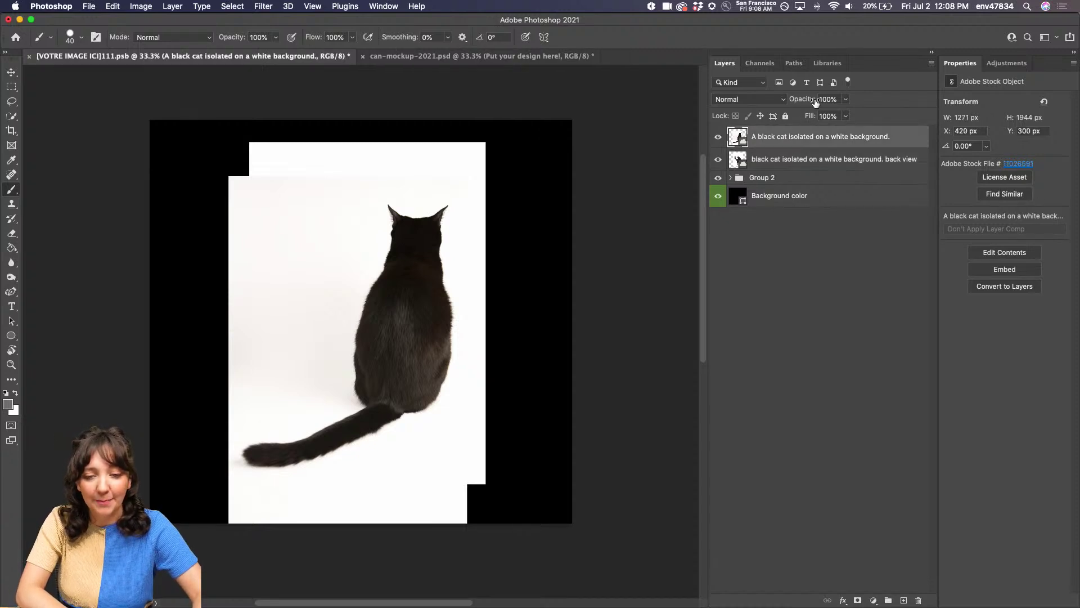
pyautogui.moveTo(816, 102); pyautogui.dragTo(785, 101)
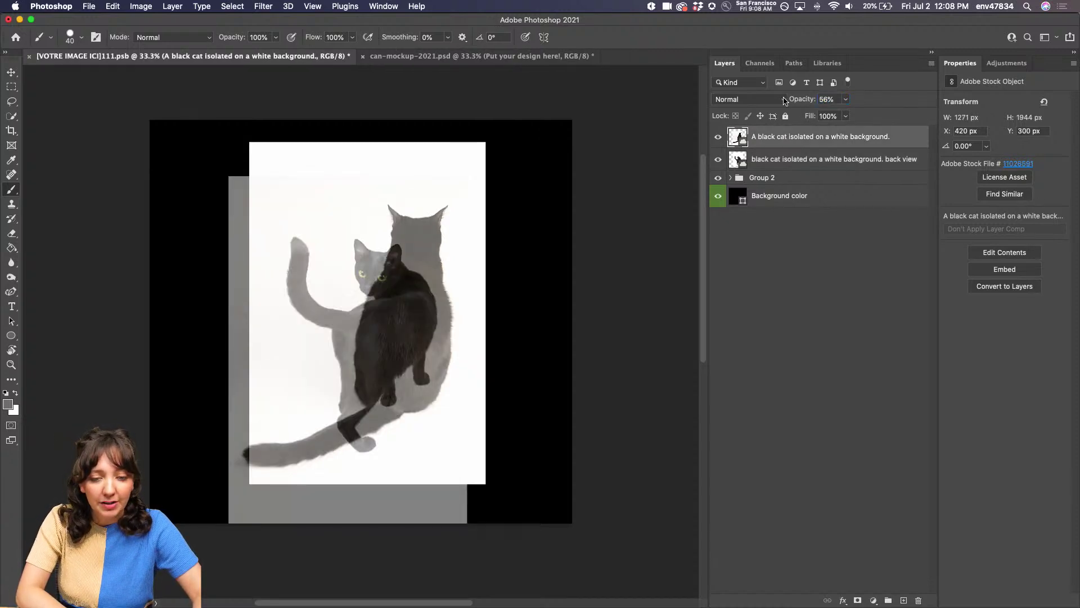
pyautogui.press('v')
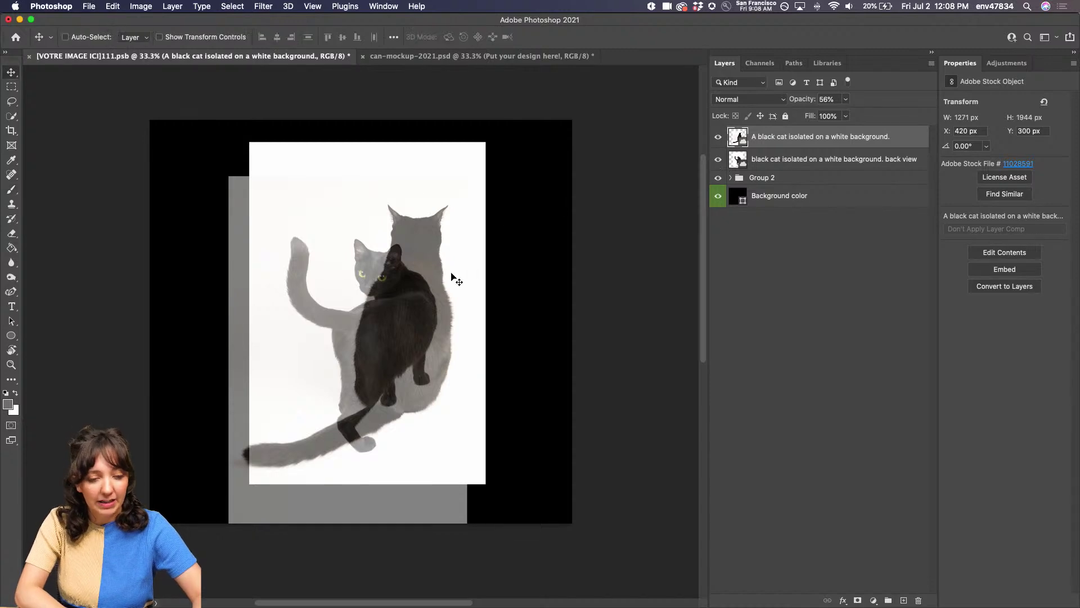
pyautogui.moveTo(425, 281); pyautogui.dragTo(398, 308)
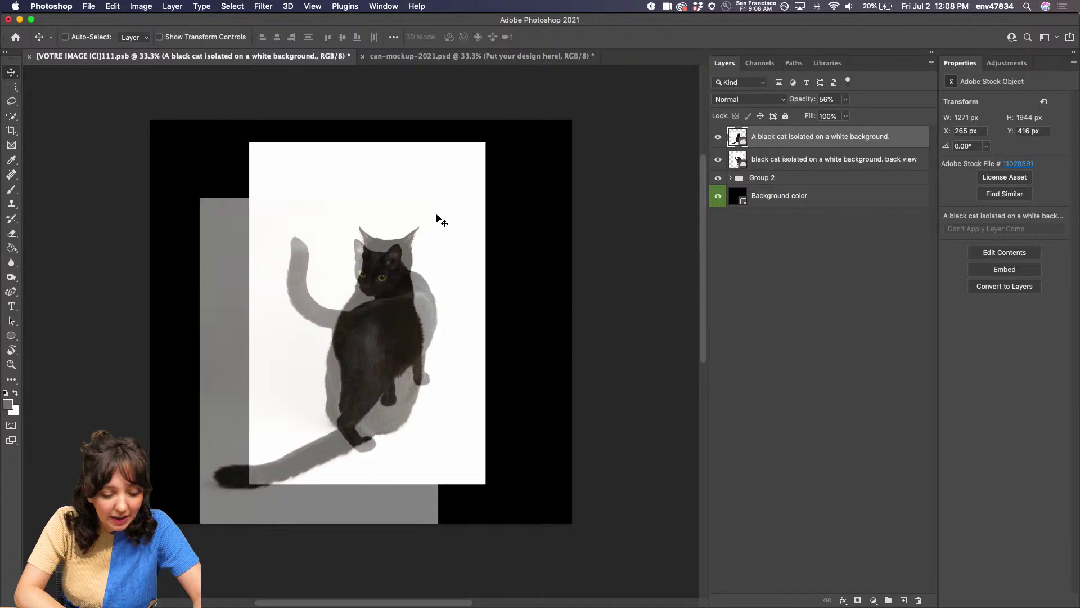
# Step: Scale the seated cat to about 1217 × 1861 px, reposition it at about X 480 px, Y 478 px, and restore its opacity to 100%
pyautogui.press('super+t')
pyautogui.moveTo(437, 198); pyautogui.dragTo(428, 213)
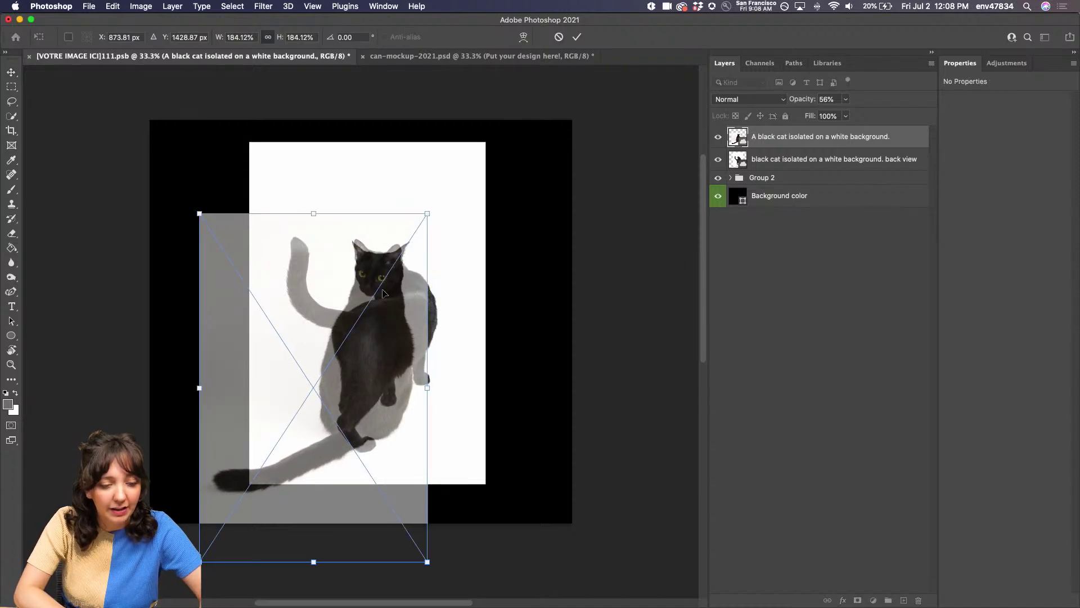
pyautogui.moveTo(381, 306); pyautogui.dragTo(404, 300)
pyautogui.press('super+equal')
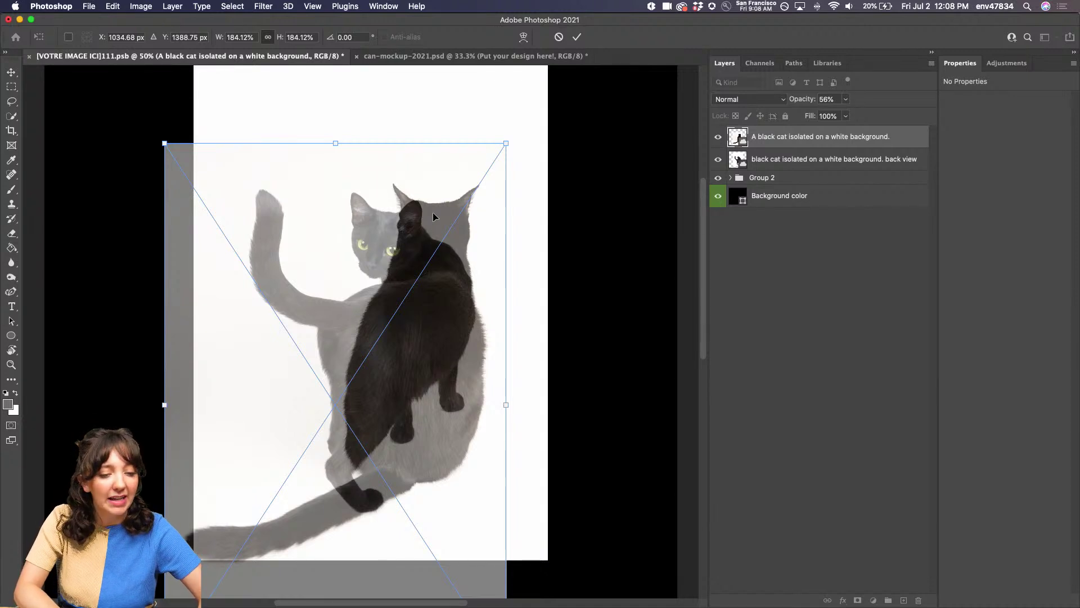
pyautogui.moveTo(429, 245); pyautogui.dragTo(441, 250)
pyautogui.press('Return')
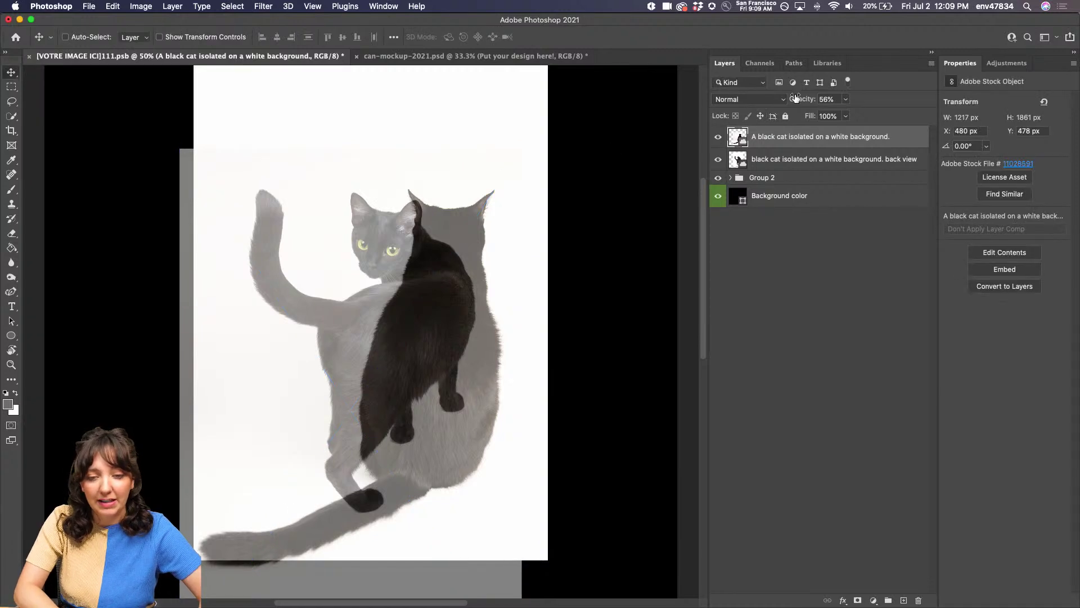
pyautogui.moveTo(795, 100); pyautogui.dragTo(802, 100)
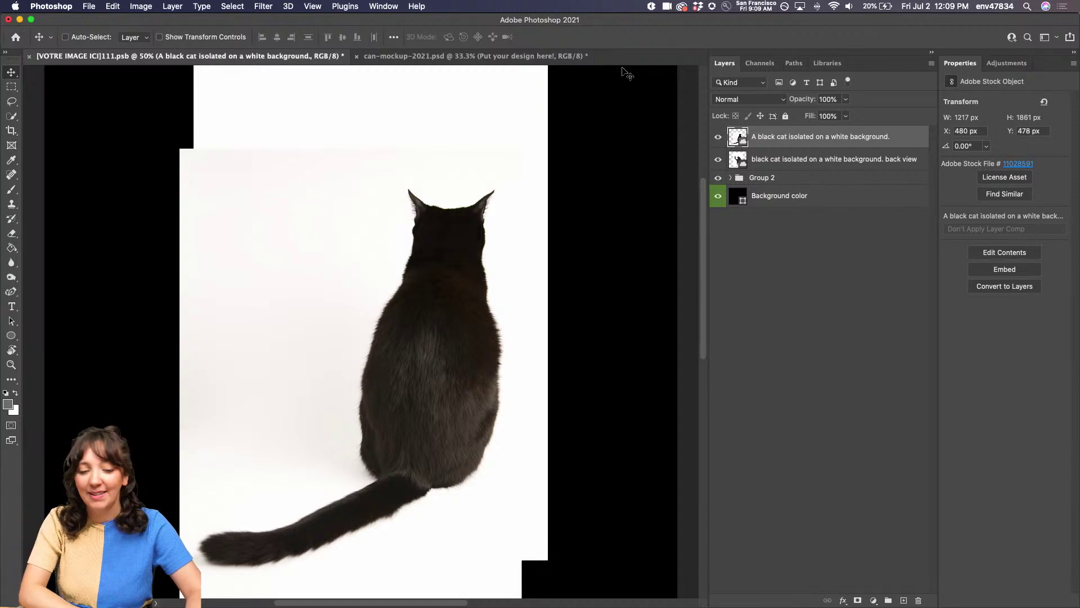
# Step: Select the whole seated cat including its tail with the Object Selection tool and mask its layer with that selection
pyautogui.press('w')
pyautogui.click(14, 115)
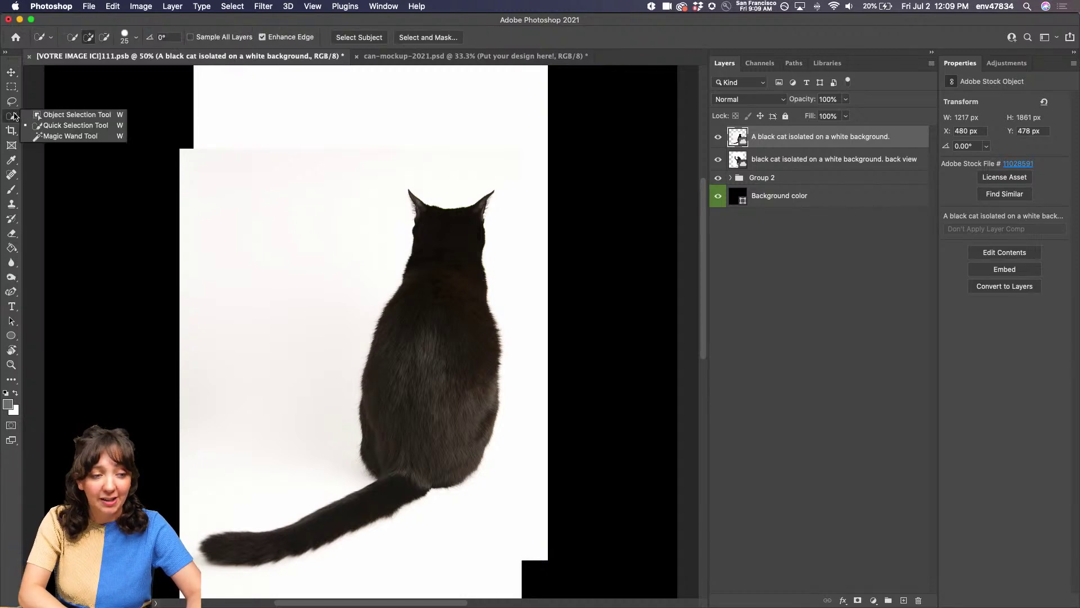
pyautogui.click(48, 117)
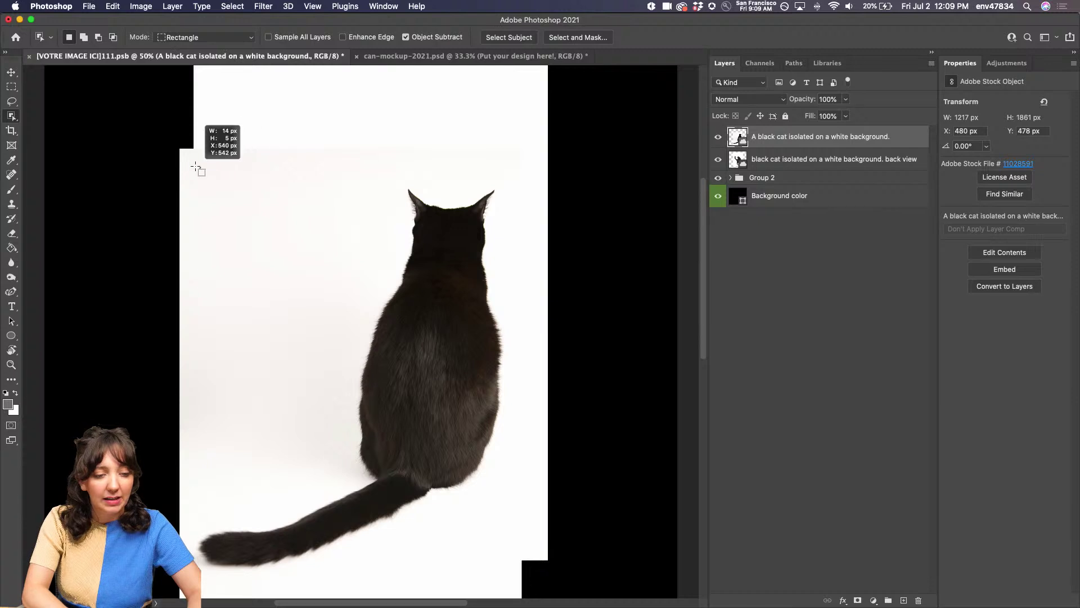
pyautogui.moveTo(200, 166); pyautogui.dragTo(505, 569)
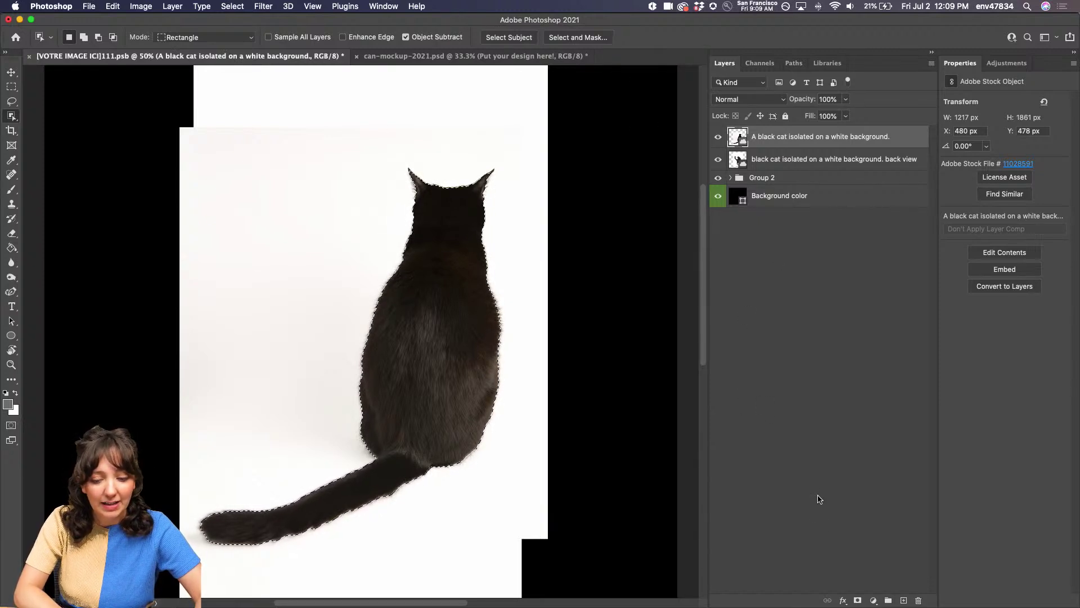
pyautogui.click(858, 600)
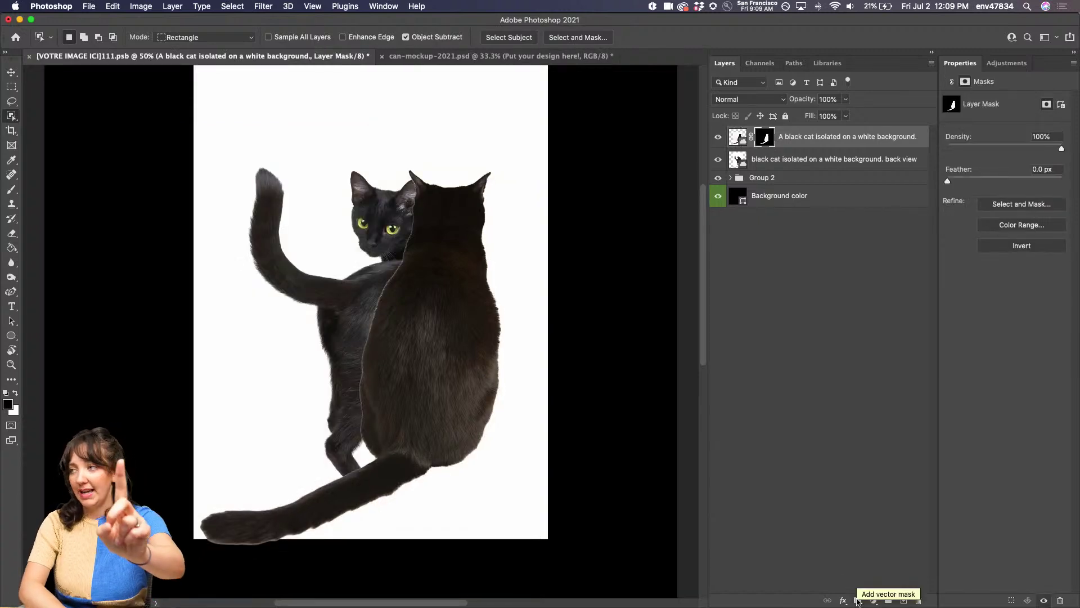
# Step: Hide the seated cat layer and run Select Subject on the back-view cat with the raised tail
pyautogui.click(719, 137)
pyautogui.click(787, 161)
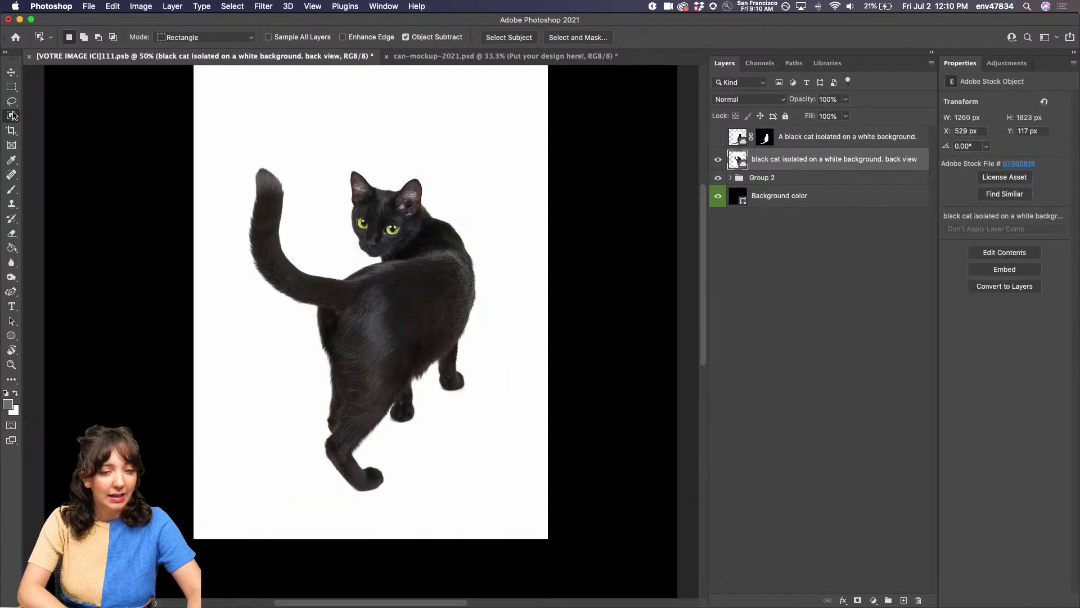
pyautogui.click(518, 38)
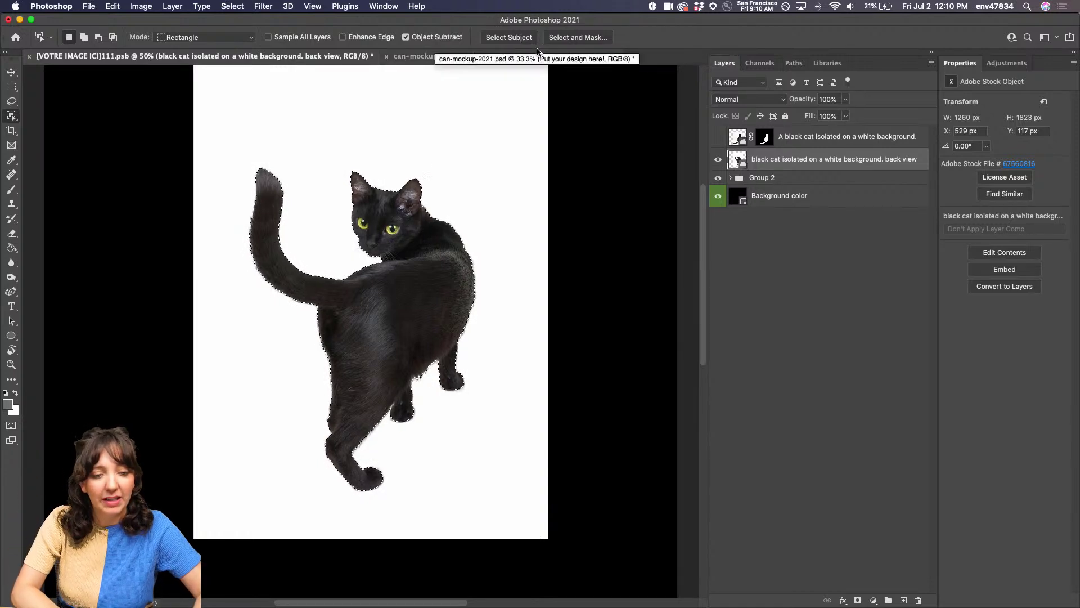
# Step: Open Select and Mask for the raised-tail cat and refine the fur edge along the outer side of its tail
pyautogui.click(571, 37)
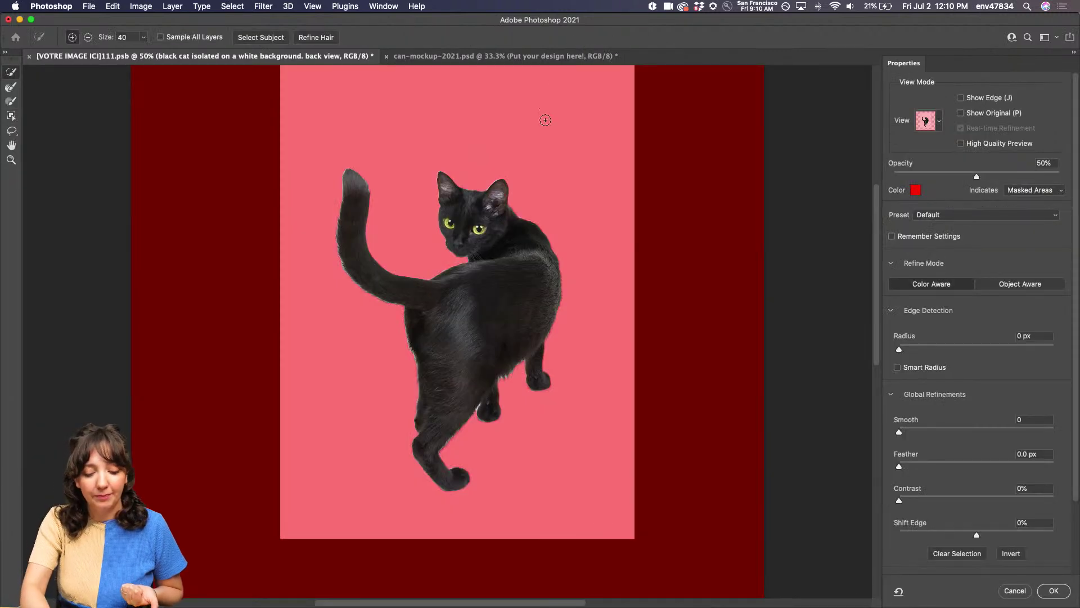
pyautogui.press('super+equal')
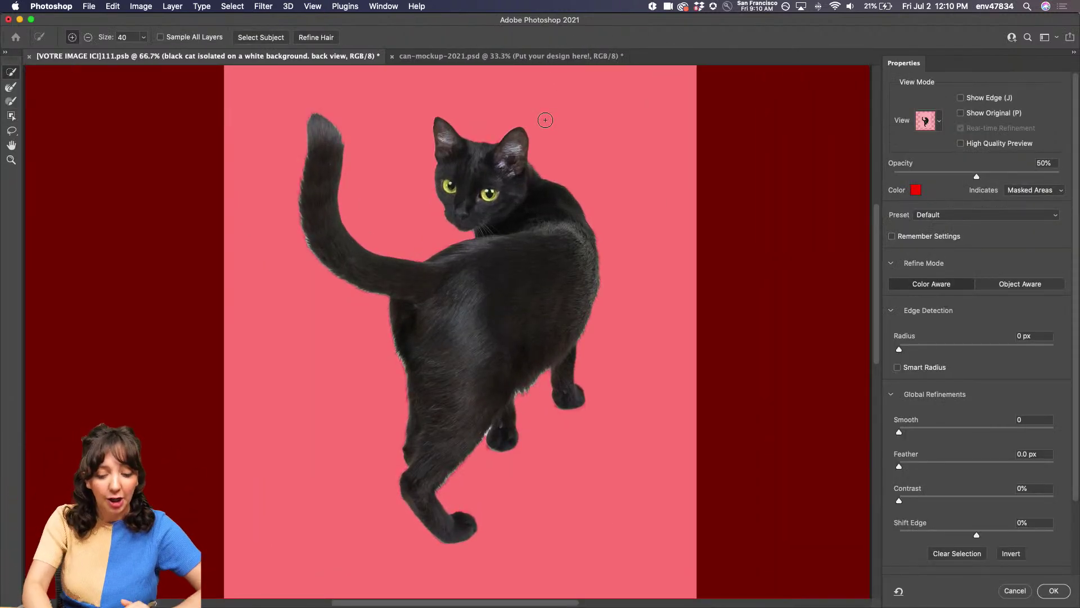
pyautogui.press('super+equal')
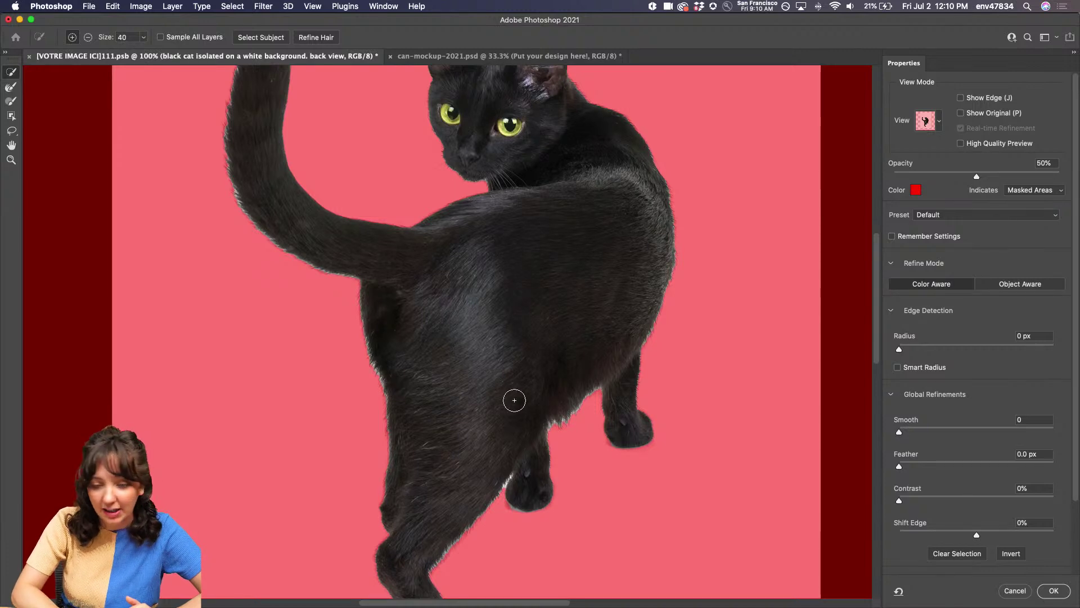
pyautogui.scroll(2, 524, 316)
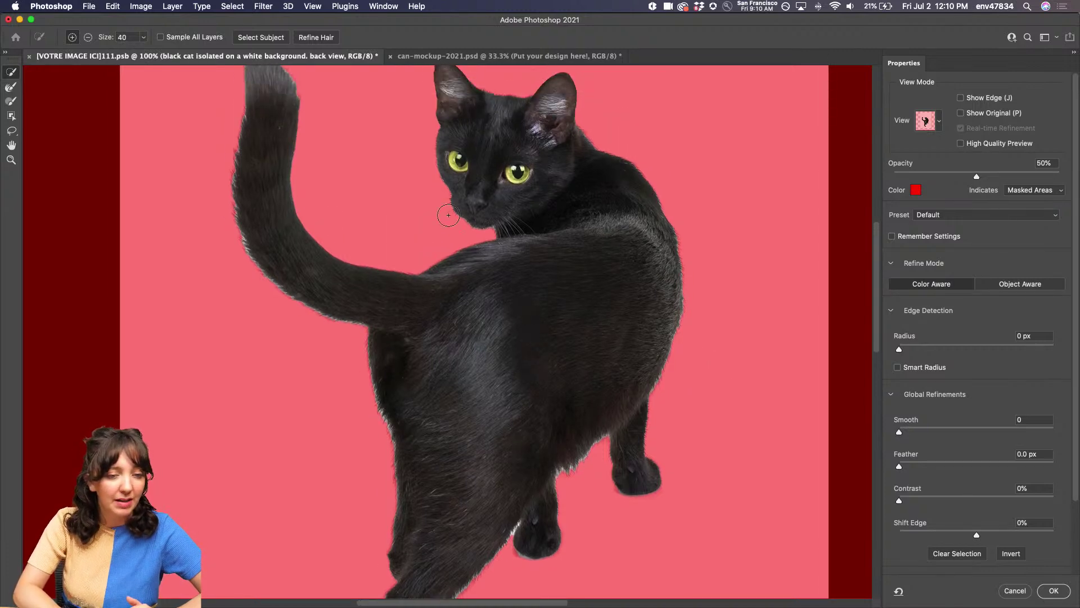
pyautogui.scroll(2, 448, 215)
pyautogui.hscroll(1, 449, 215)
pyautogui.click(9, 87)
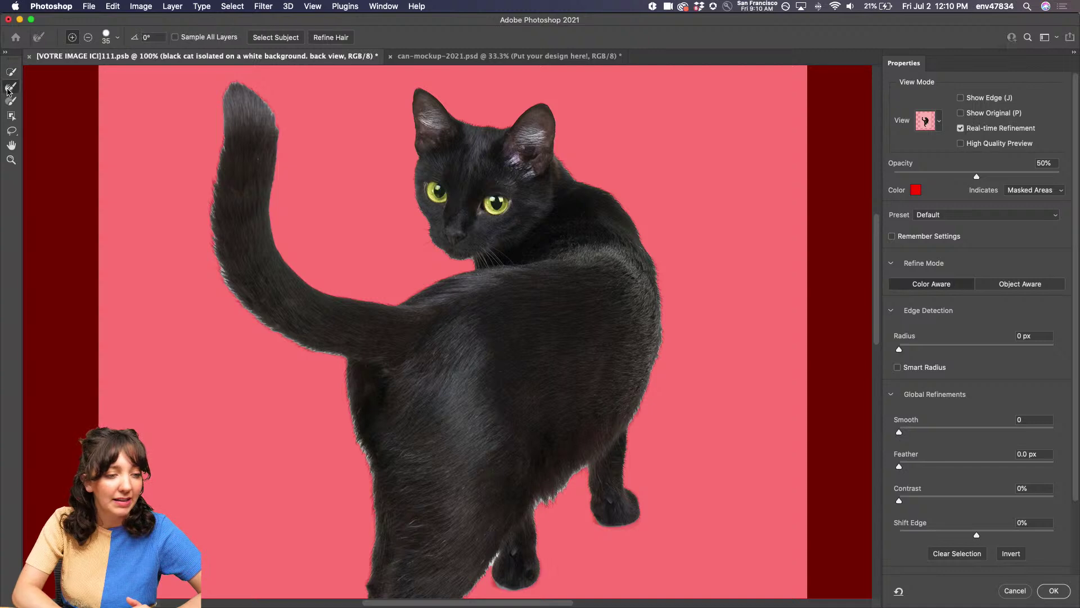
pyautogui.moveTo(272, 336)
pyautogui.mouseDown()
pyautogui.moveTo(239, 305)
pyautogui.moveTo(212, 243)
pyautogui.moveTo(219, 171)
pyautogui.mouseUp()
# Step: Refine the fur edges along the raised-tail cat's rump, hind leg and belly with the Refine Edge Brush
pyautogui.scroll(-1, 306, 348)
pyautogui.scroll(-4, 306, 349)
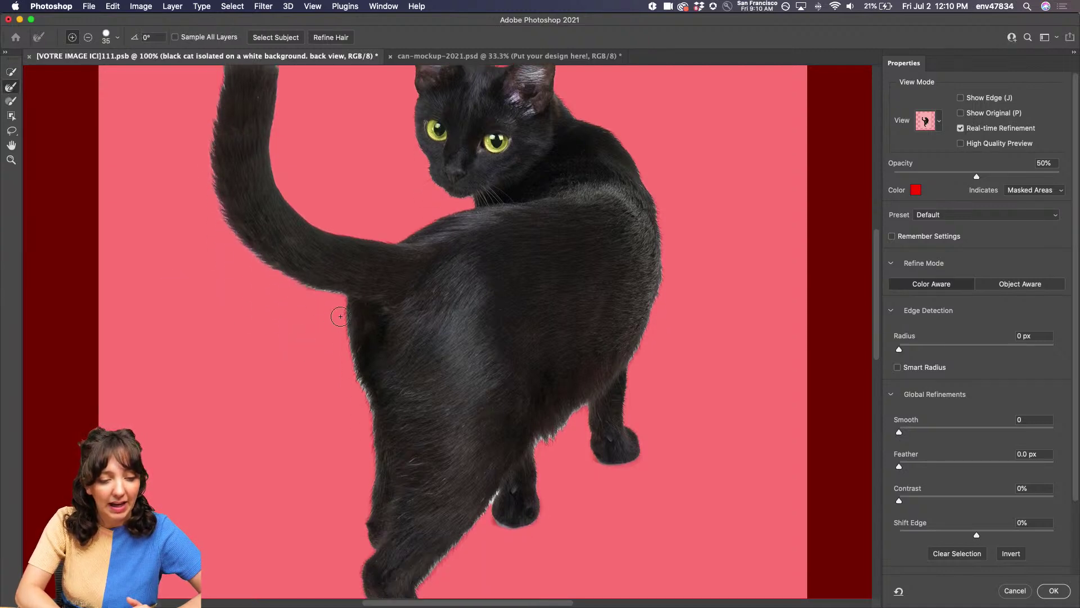
pyautogui.moveTo(339, 317)
pyautogui.mouseDown()
pyautogui.moveTo(360, 382)
pyautogui.moveTo(369, 482)
pyautogui.mouseUp()
pyautogui.scroll(-10, 369, 481)
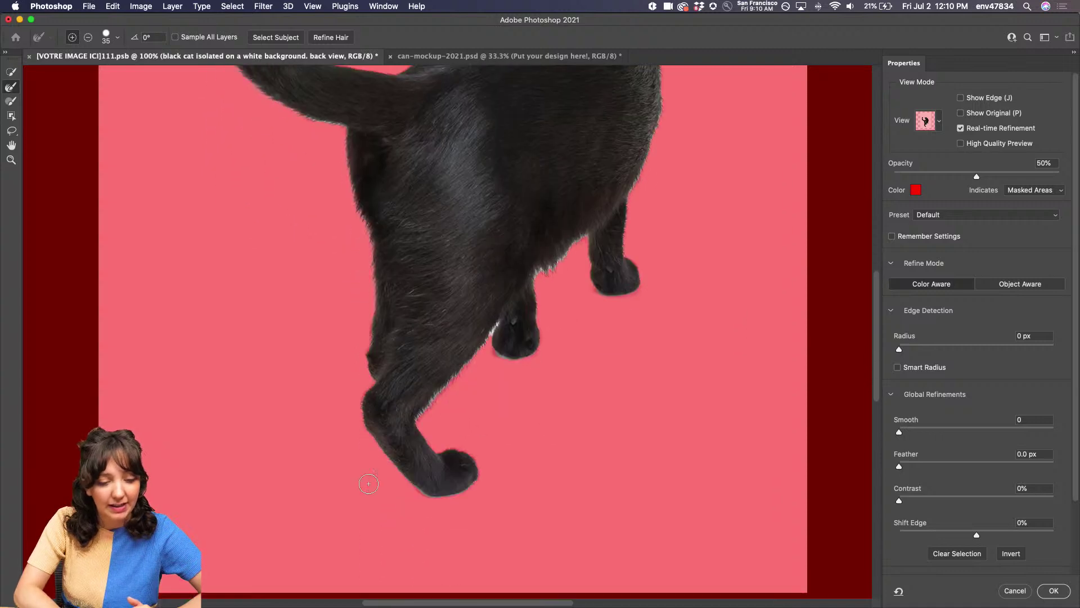
pyautogui.moveTo(422, 392)
pyautogui.mouseDown()
pyautogui.moveTo(502, 315)
pyautogui.moveTo(495, 332)
pyautogui.moveTo(497, 303)
pyautogui.moveTo(565, 288)
pyautogui.moveTo(549, 247)
pyautogui.moveTo(544, 260)
pyautogui.moveTo(586, 229)
pyautogui.mouseUp()
pyautogui.scroll(13, 408, 469)
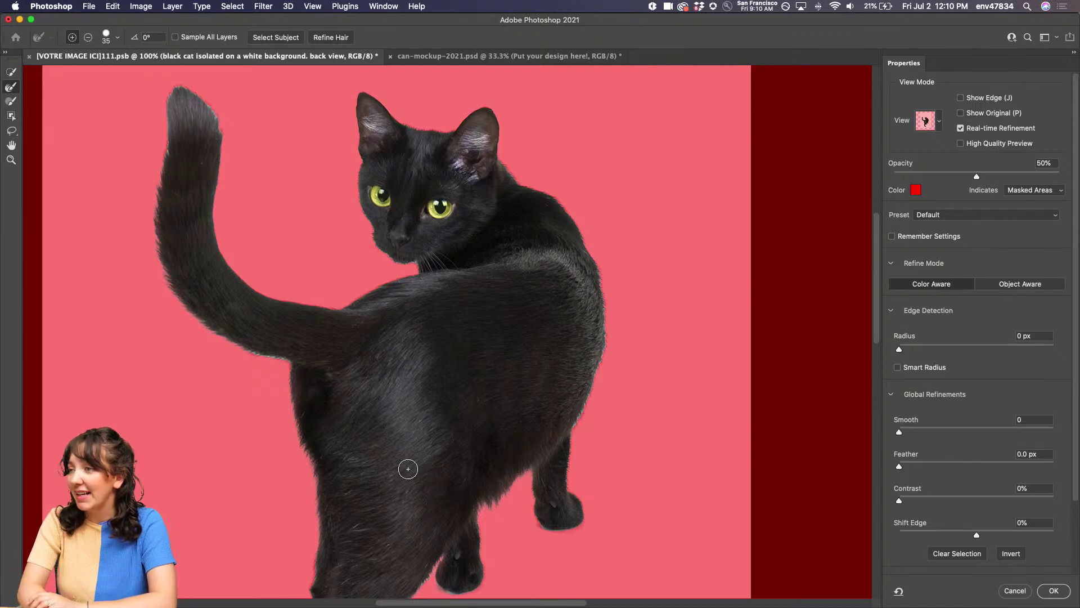
# Step: Output the refined edges as a selection and add it as a layer mask on the raised-tail cat
pyautogui.scroll(-3, 991, 230)
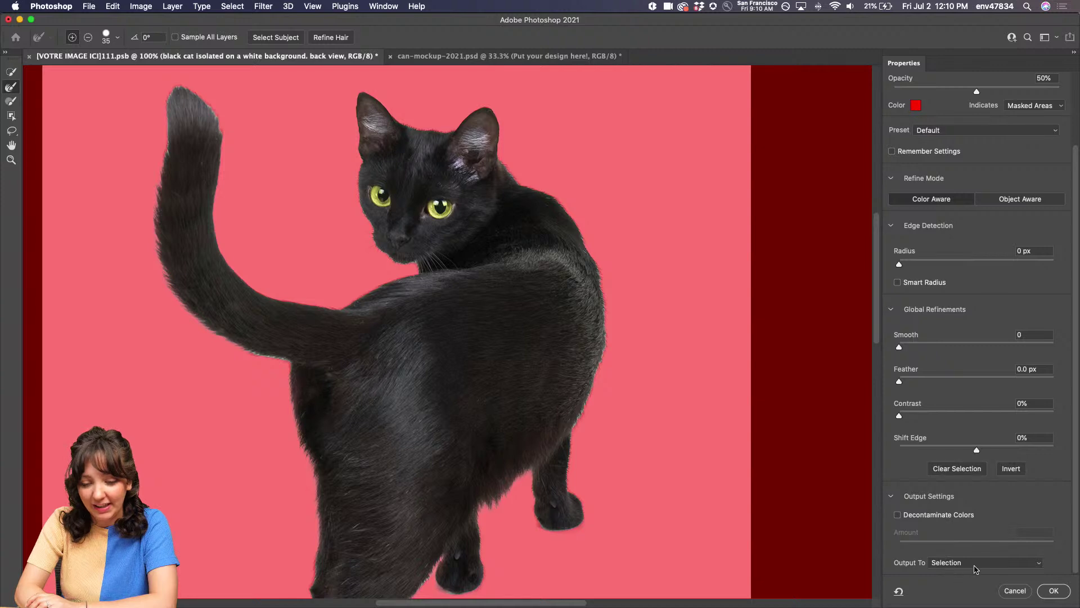
pyautogui.click(1050, 591)
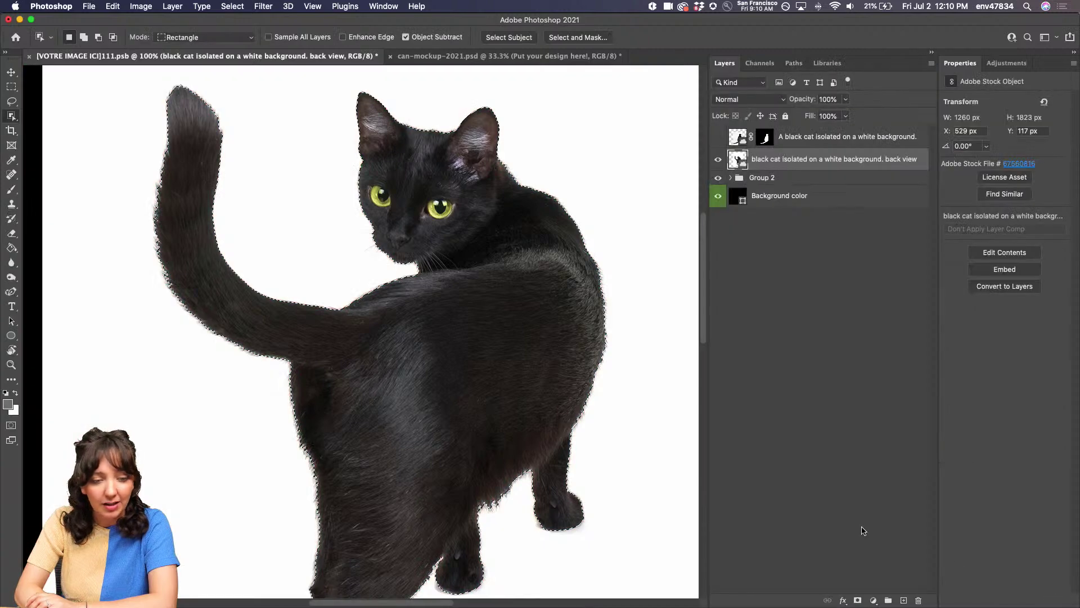
pyautogui.click(857, 601)
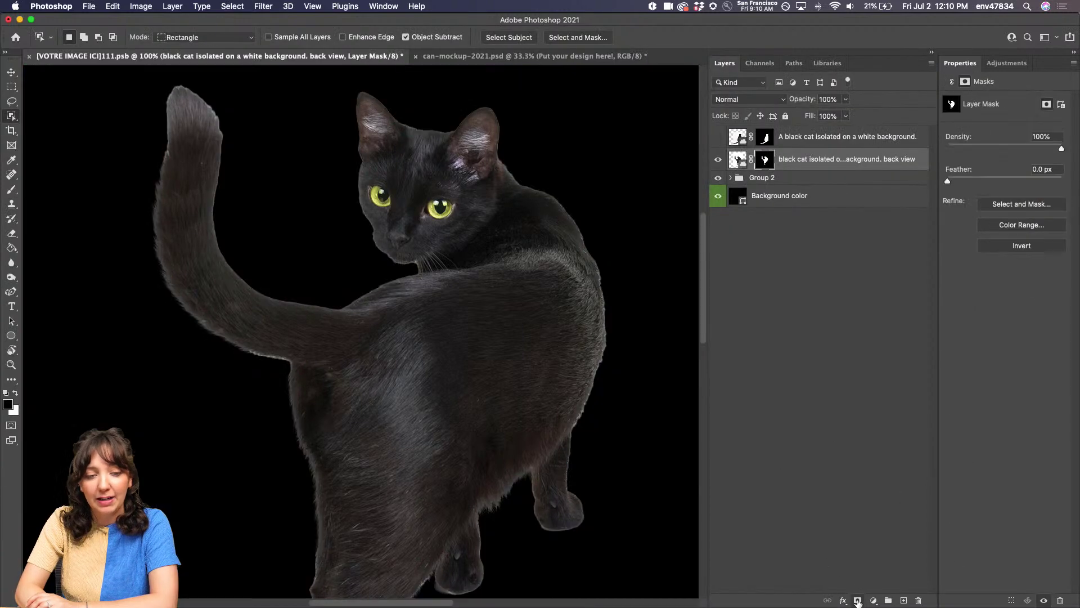
# Step: Show the seated cat layer again above the masked raised-tail cat
pyautogui.press('super+minus')
pyautogui.press('super+minus')
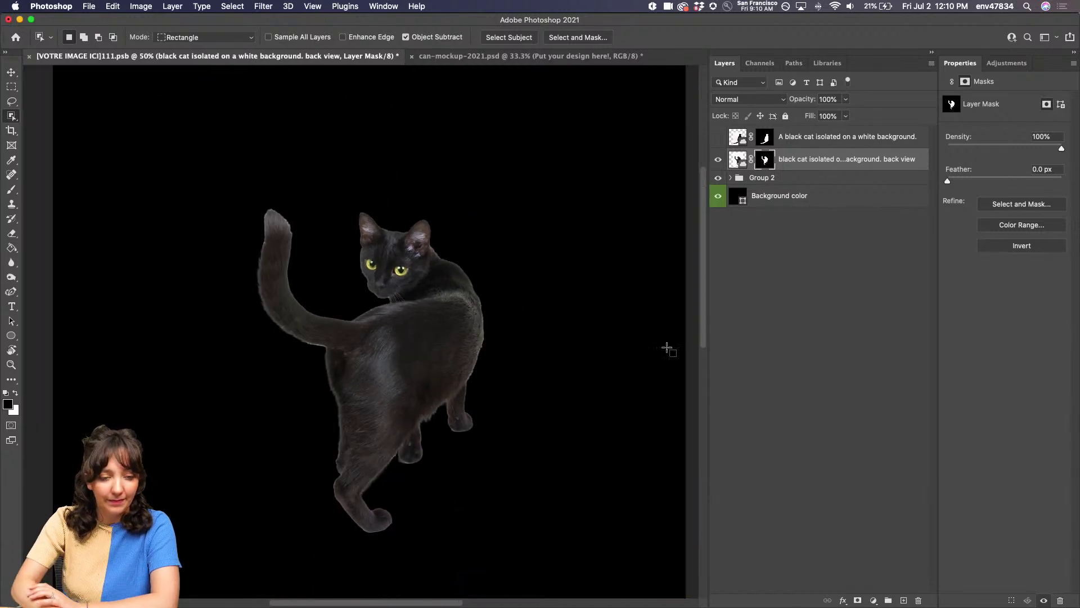
pyautogui.click(718, 137)
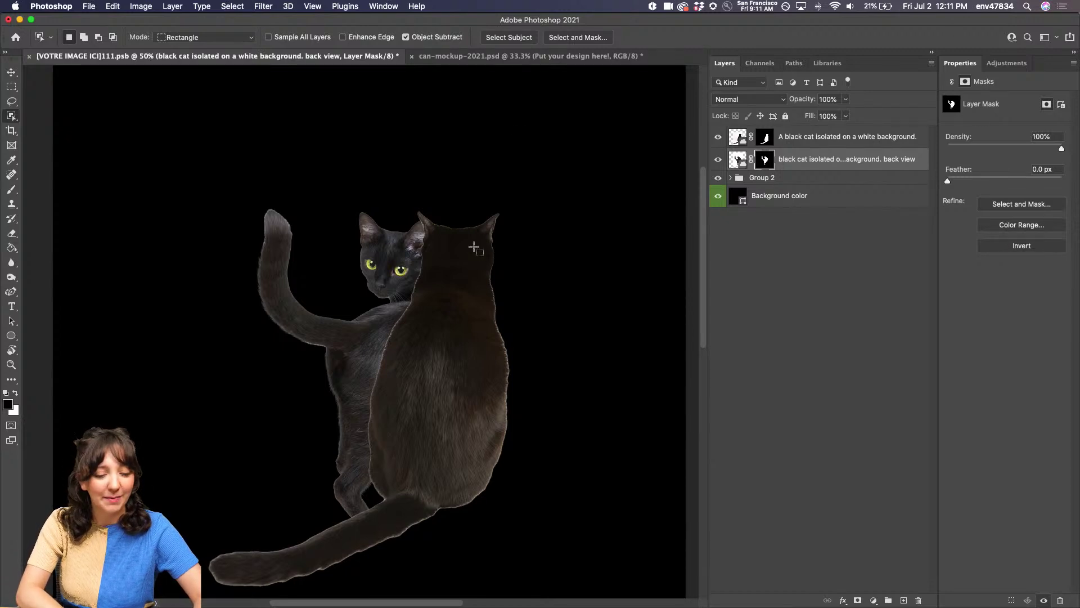
pyautogui.press('super+minus')
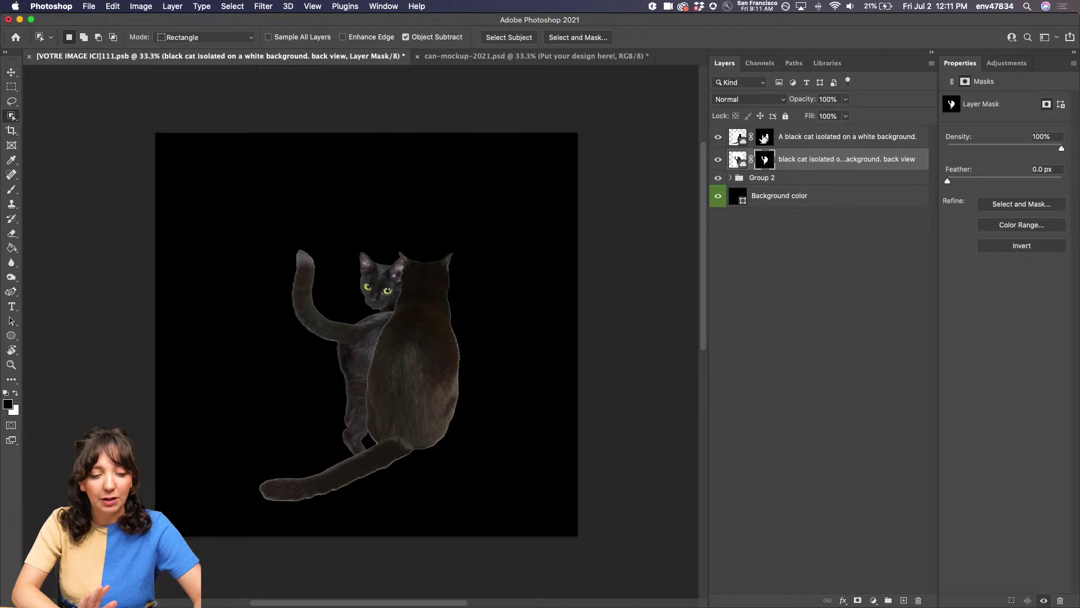
# Step: Disable the seated cat's layer mask to reveal the full photo and enable it again
pyautogui.click(764, 138)
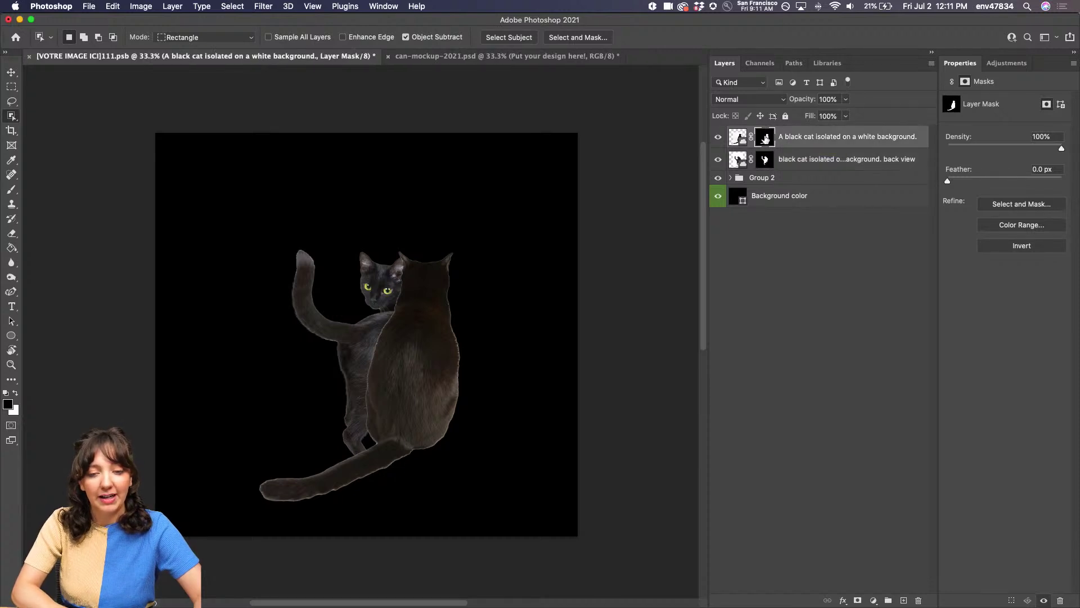
pyautogui.rightClick(765, 138)
pyautogui.click(785, 142)
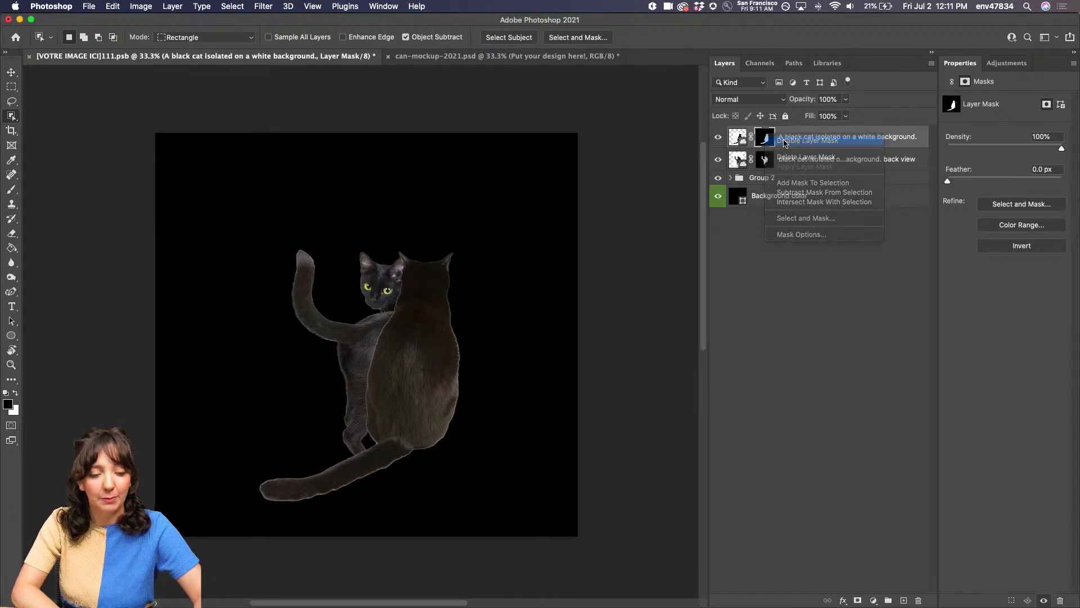
pyautogui.rightClick(766, 139)
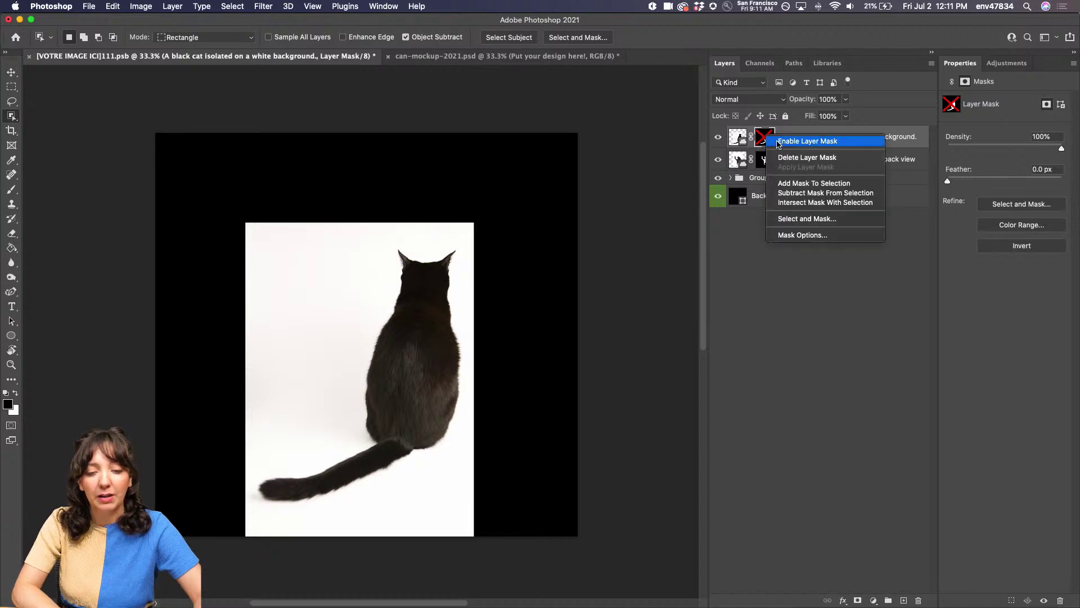
pyautogui.click(787, 141)
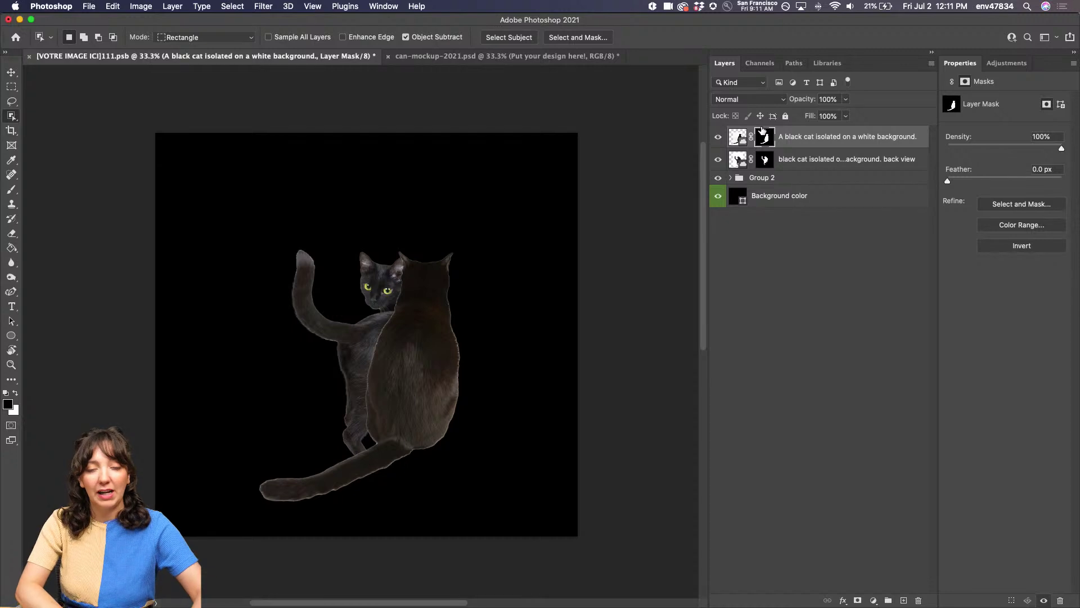
# Step: Rasterize the seated cat's smart object layer while keeping its layer mask
pyautogui.rightClick(789, 141)
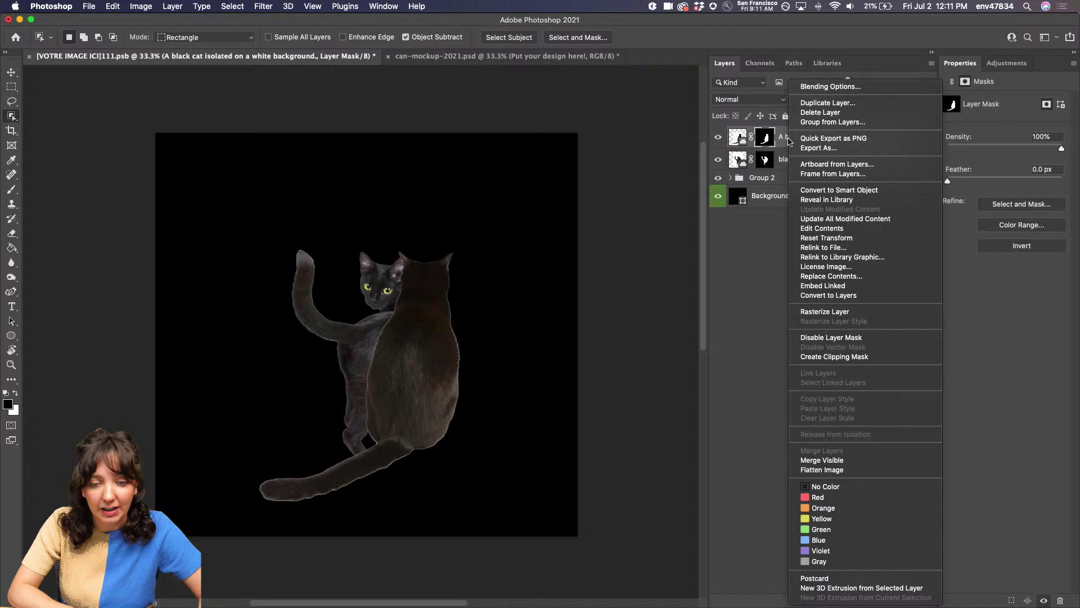
pyautogui.click(827, 312)
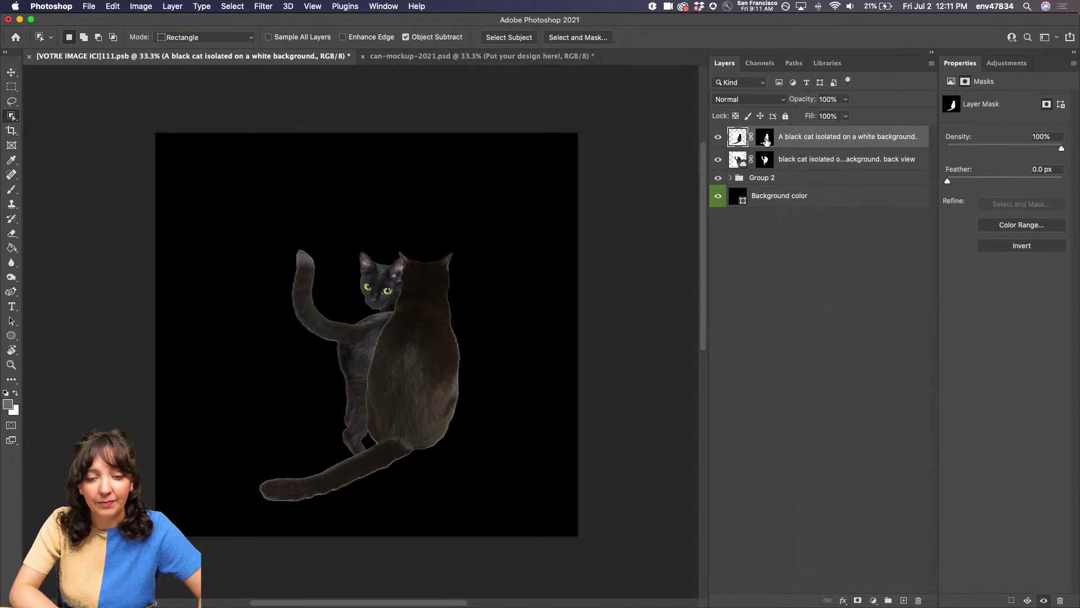
# Step: Apply the layer masks of both cats permanently, rasterizing the raised-tail cat's smart object before applying its mask
pyautogui.rightClick(766, 141)
pyautogui.click(793, 170)
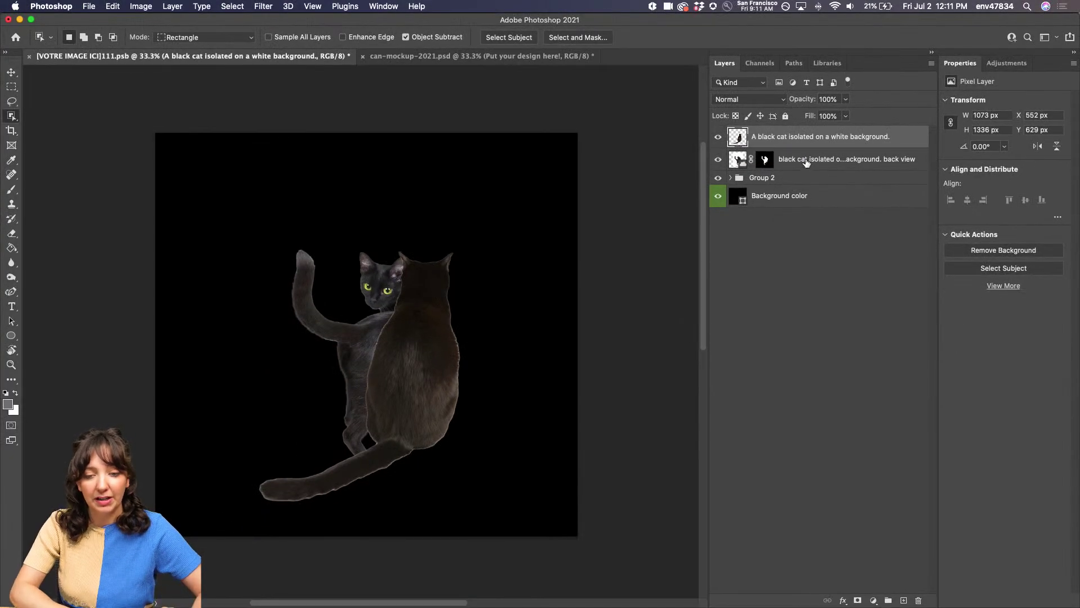
pyautogui.rightClick(806, 162)
pyautogui.click(833, 311)
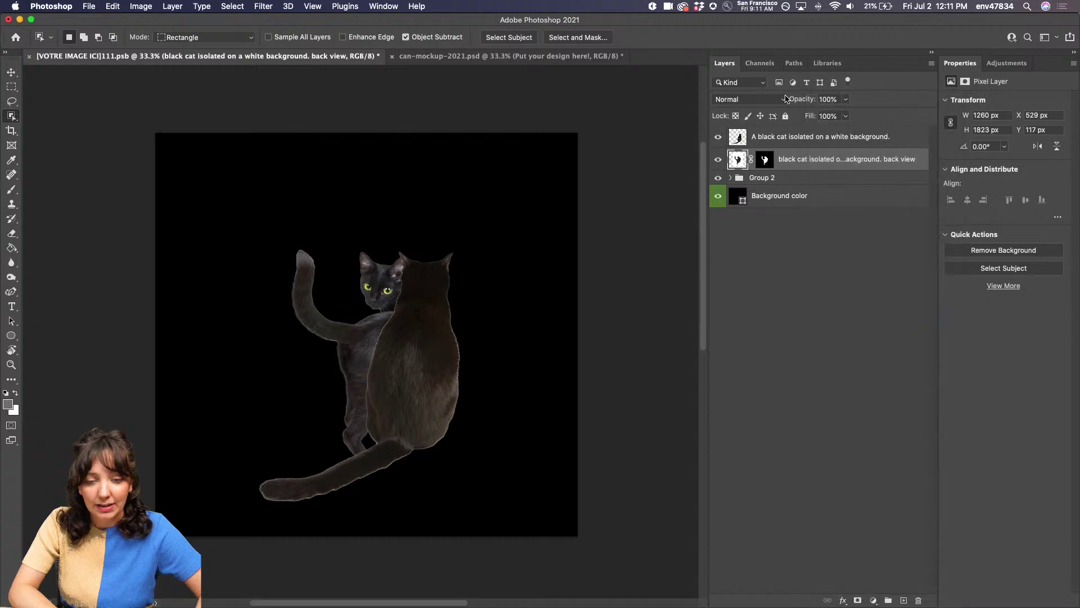
pyautogui.rightClick(768, 158)
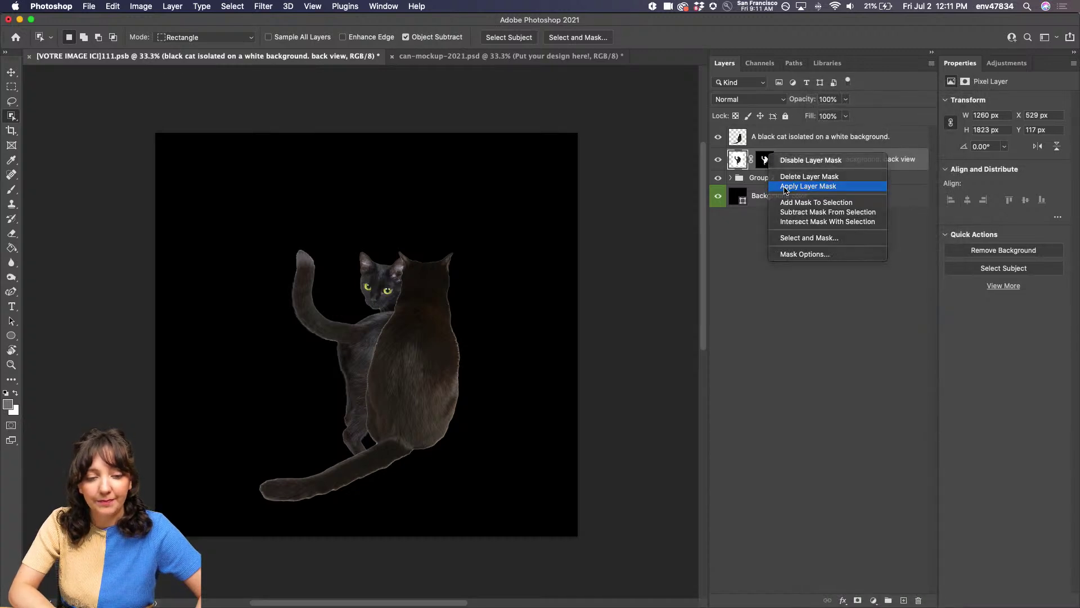
pyautogui.click(787, 191)
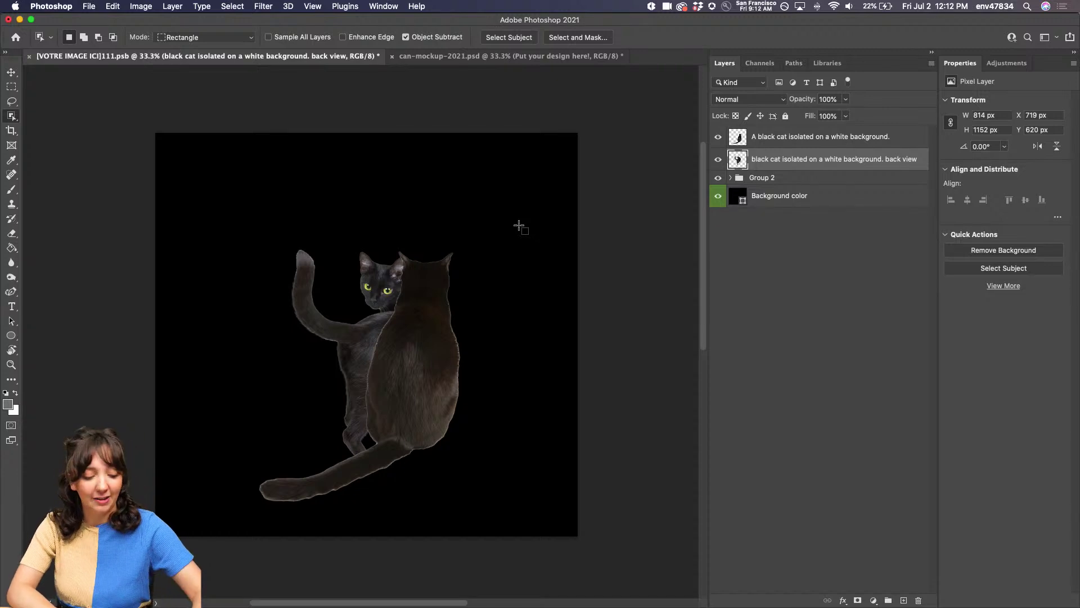
# Step: Change the fill of the Background color shape layer to a pale mint green
pyautogui.press('super+equal')
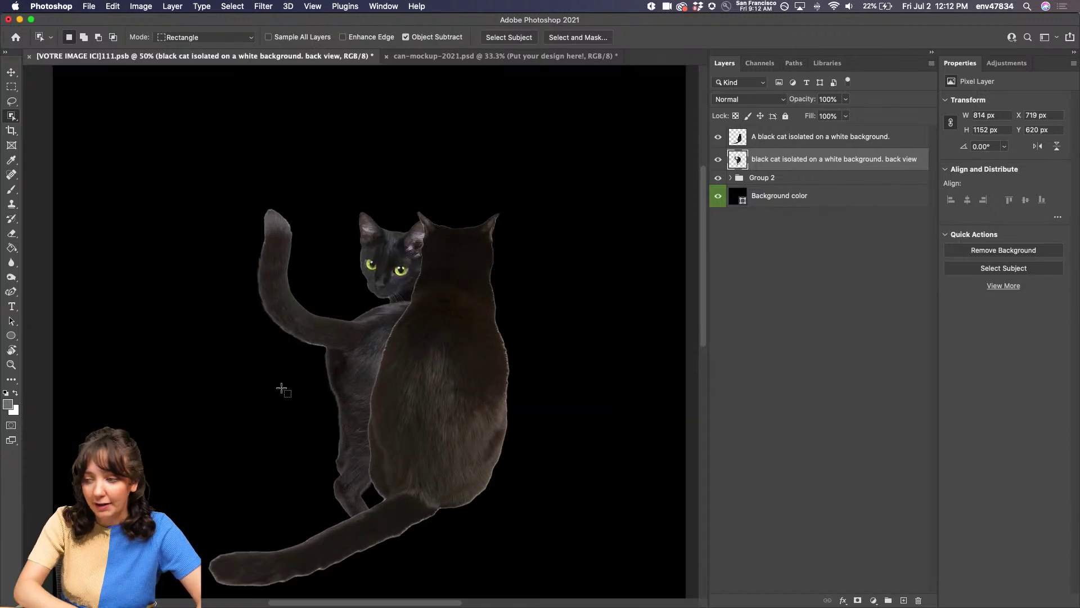
pyautogui.scroll(-2, 231, 458)
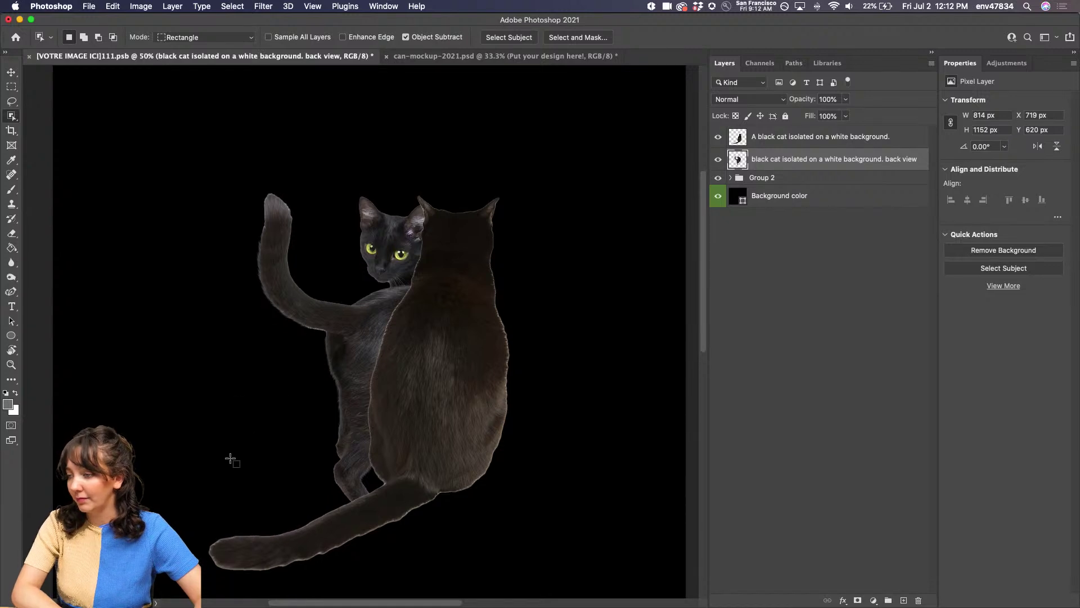
pyautogui.scroll(-1, 231, 459)
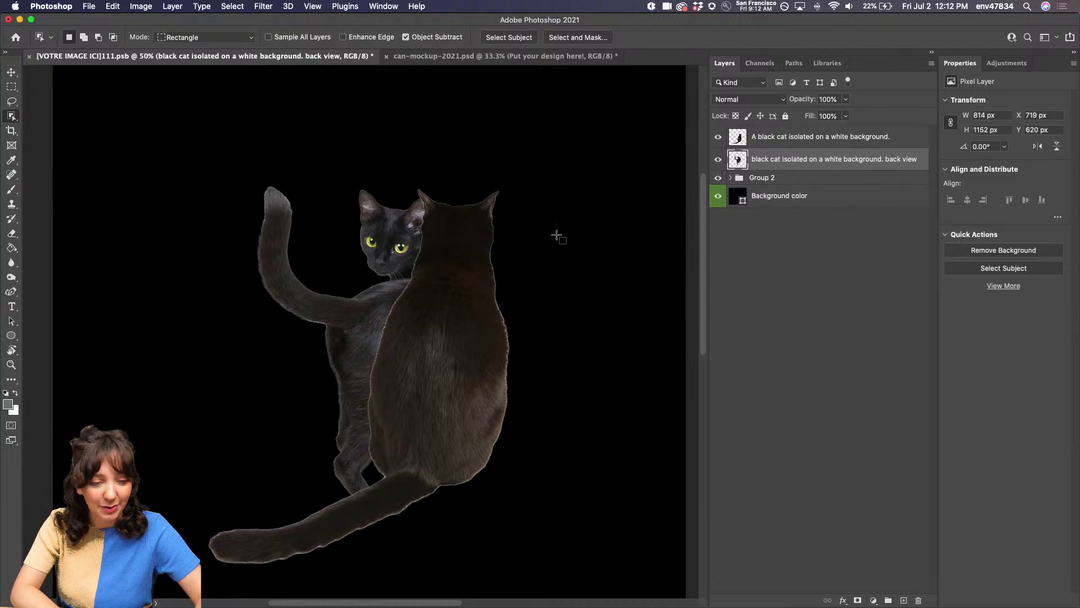
pyautogui.doubleClick(738, 198)
pyautogui.moveTo(600, 186)
pyautogui.mouseDown()
pyautogui.moveTo(635, 137)
pyautogui.moveTo(576, 159)
pyautogui.mouseUp()
pyautogui.moveTo(684, 243); pyautogui.dragTo(686, 211)
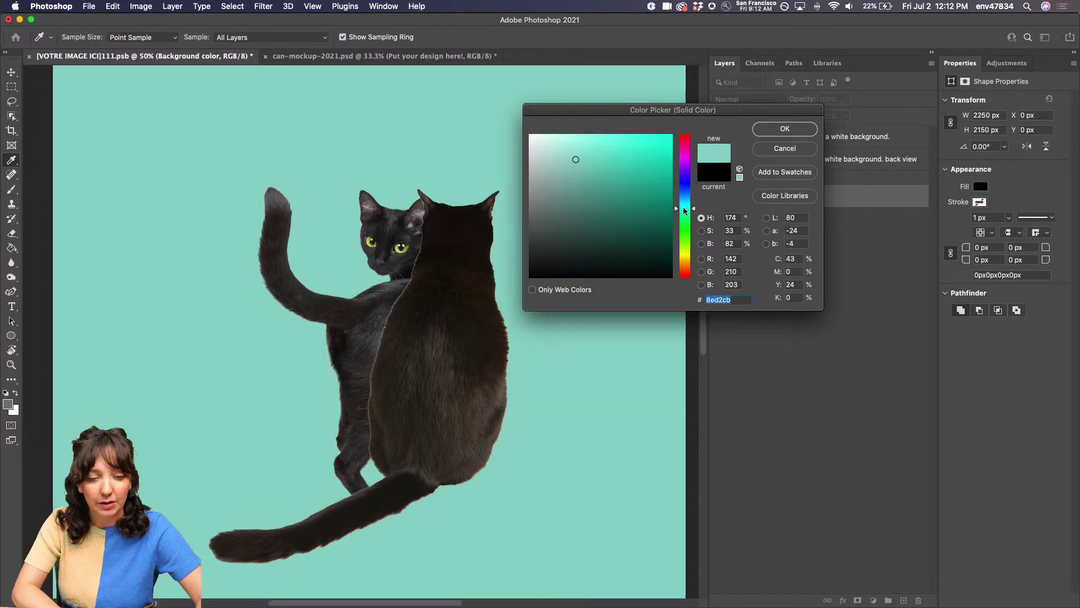
pyautogui.moveTo(620, 163)
pyautogui.mouseDown()
pyautogui.moveTo(576, 138)
pyautogui.moveTo(550, 152)
pyautogui.mouseUp()
pyautogui.click(785, 128)
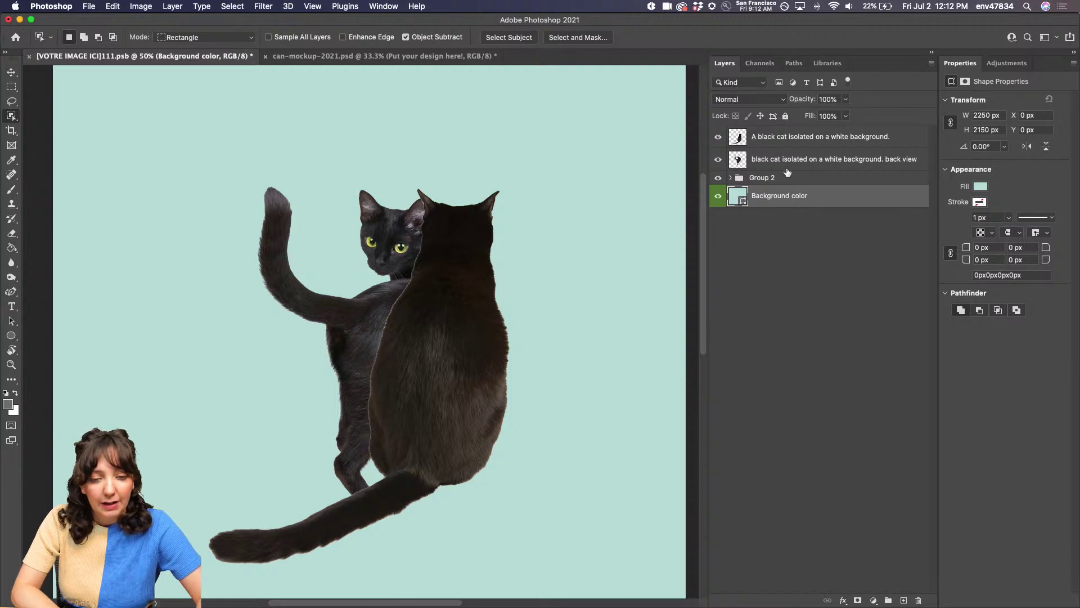
# Step: Move the raised-tail cat layer above the seated cat layer
pyautogui.click(770, 138)
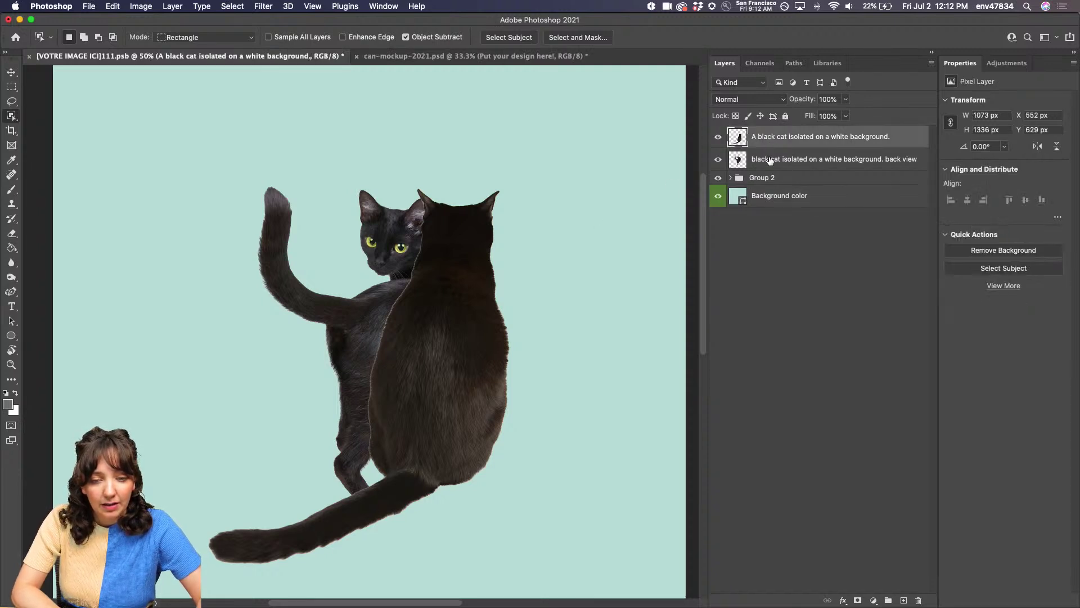
pyautogui.moveTo(778, 163); pyautogui.dragTo(772, 132)
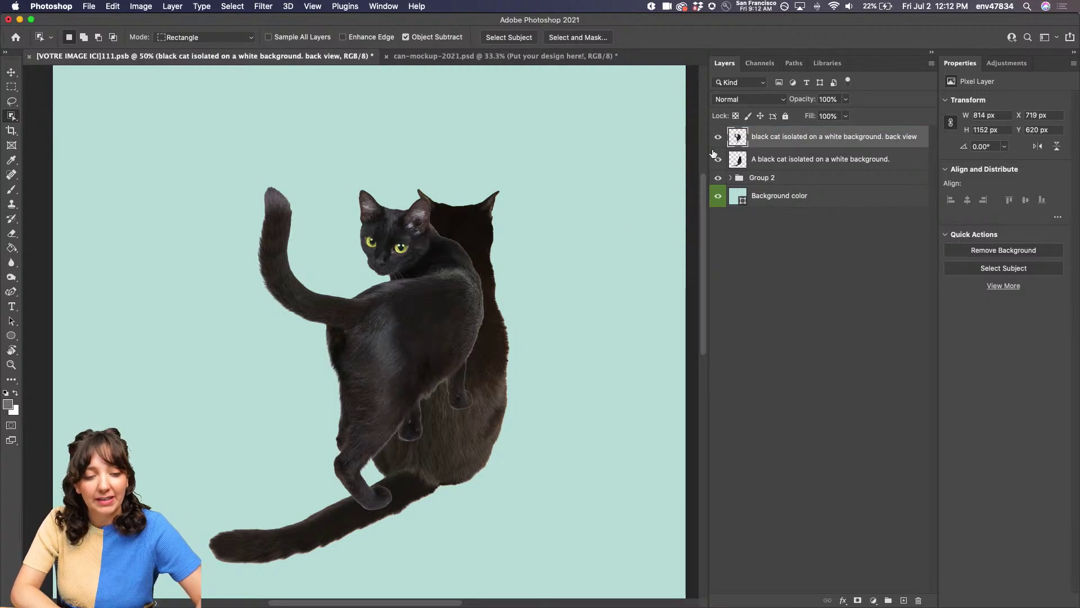
# Step: Hide both cat layers, examine the finished two-tone cats in Group 1, and switch back to the two black cats
pyautogui.moveTo(718, 163)
pyautogui.mouseDown()
pyautogui.moveTo(719, 146)
pyautogui.moveTo(726, 160)
pyautogui.mouseUp()
pyautogui.click(732, 178)
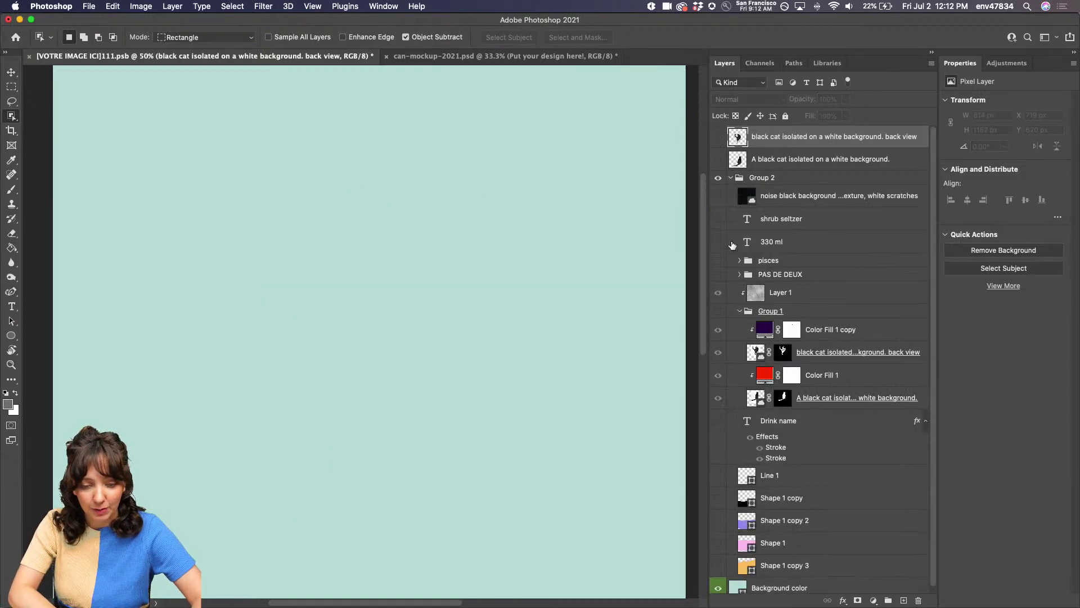
pyautogui.click(718, 312)
pyautogui.scroll(5, 505, 236)
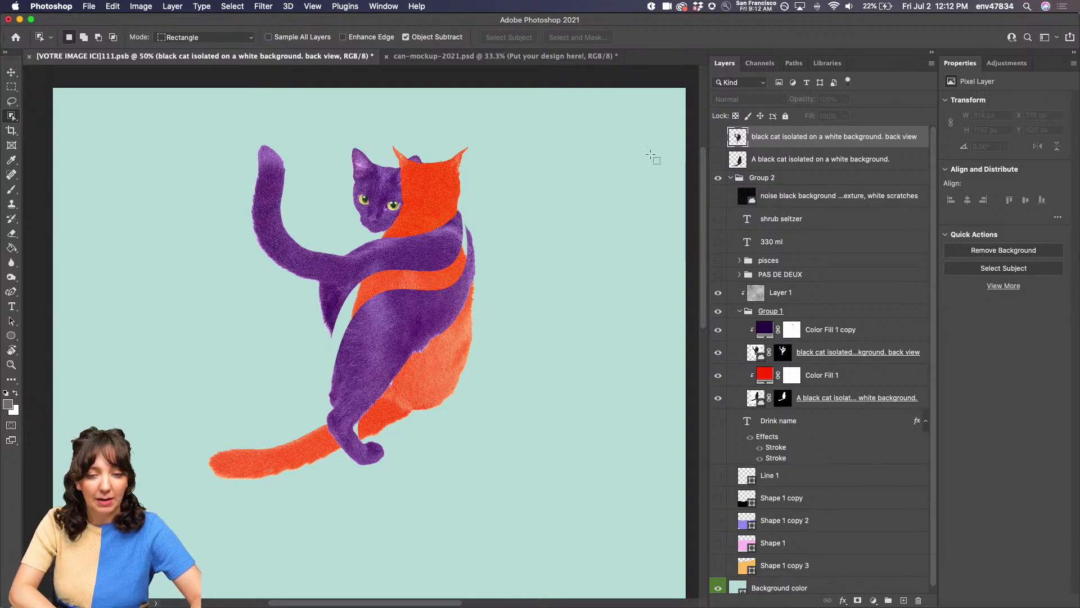
pyautogui.click(719, 178)
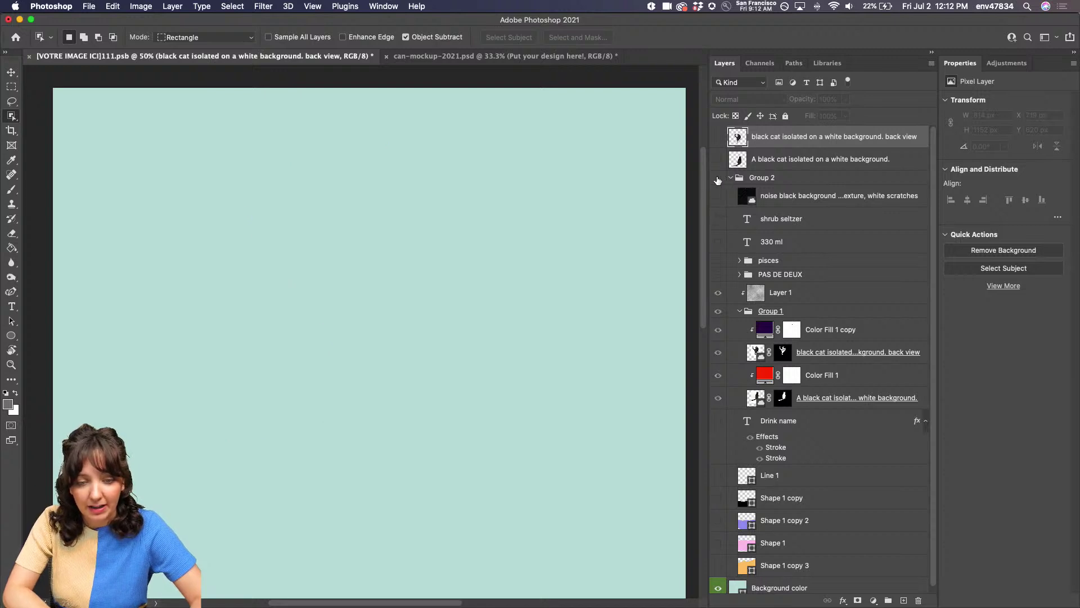
pyautogui.moveTo(719, 162); pyautogui.dragTo(719, 146)
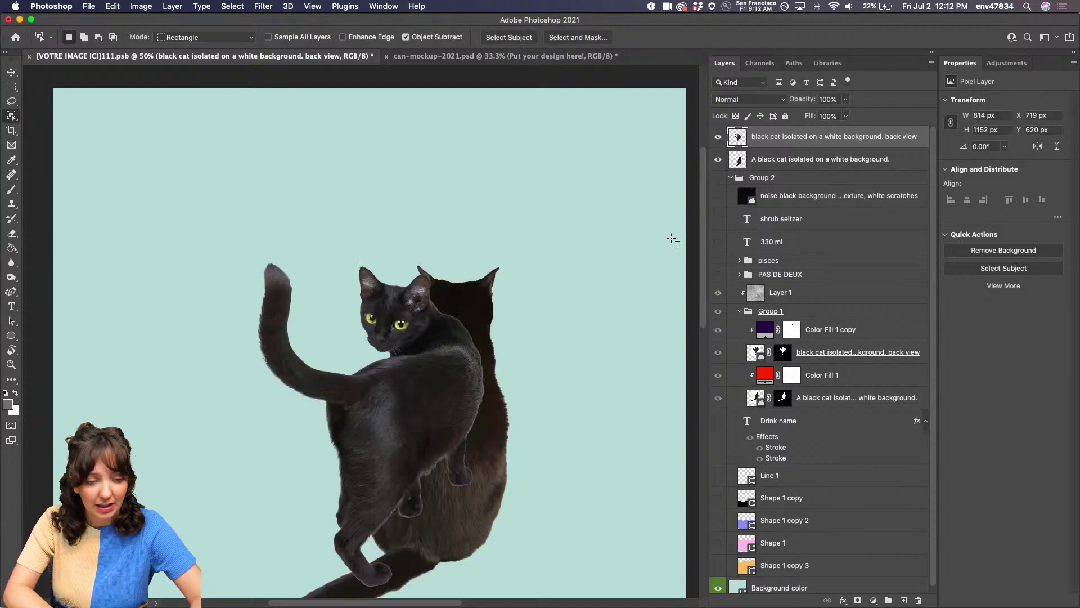
# Step: Draw the band's upper edge with the Curvature Pen, from outside the raised-tail cat's hind leg across its back to the neck
pyautogui.scroll(-2, 672, 239)
pyautogui.scroll(3, 673, 239)
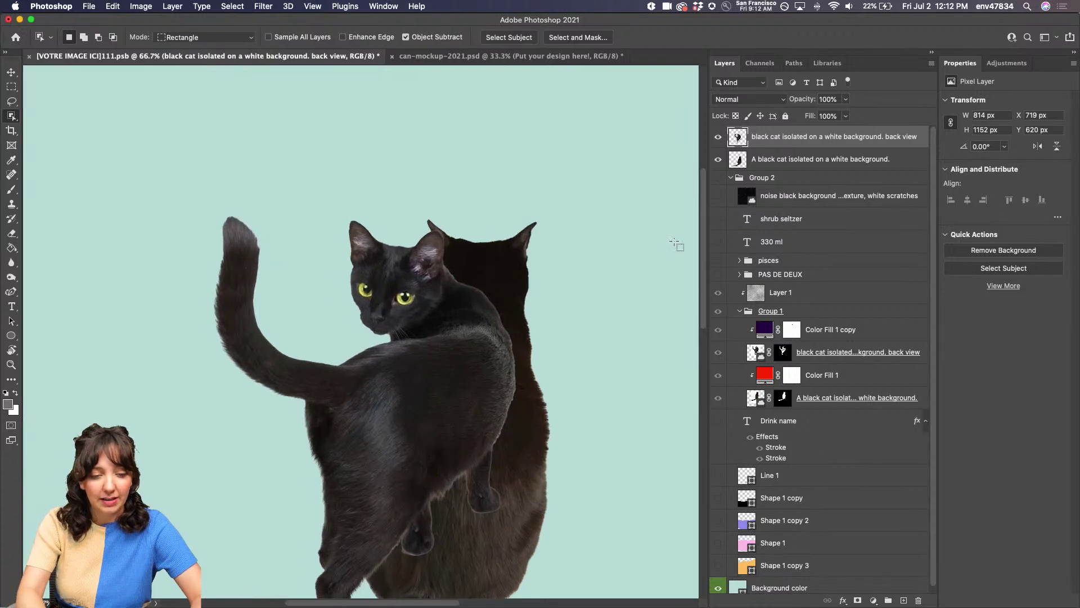
pyautogui.scroll(-2, 626, 319)
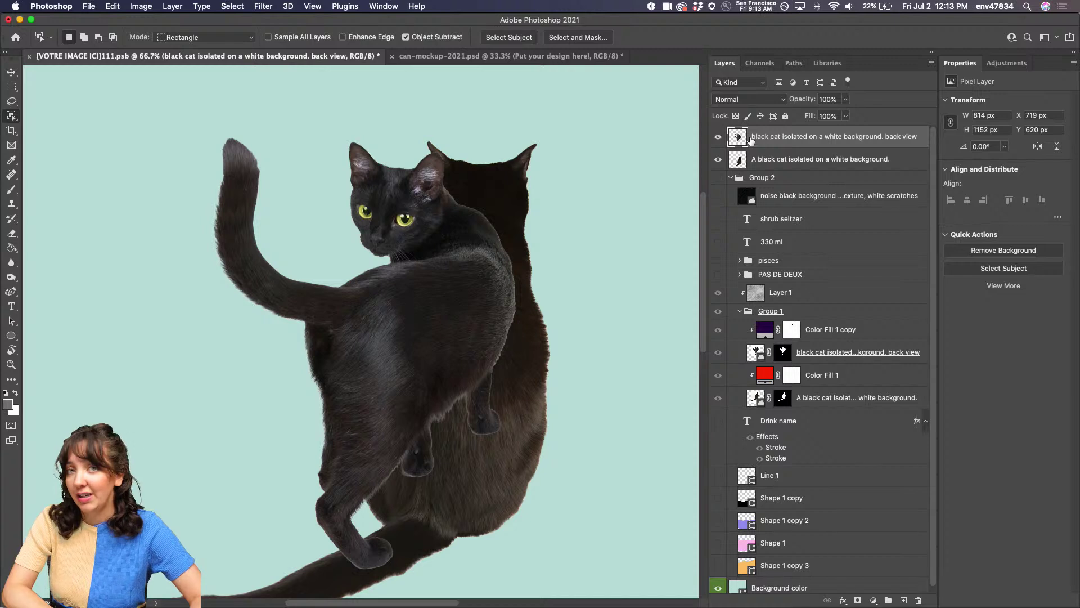
pyautogui.click(8, 293)
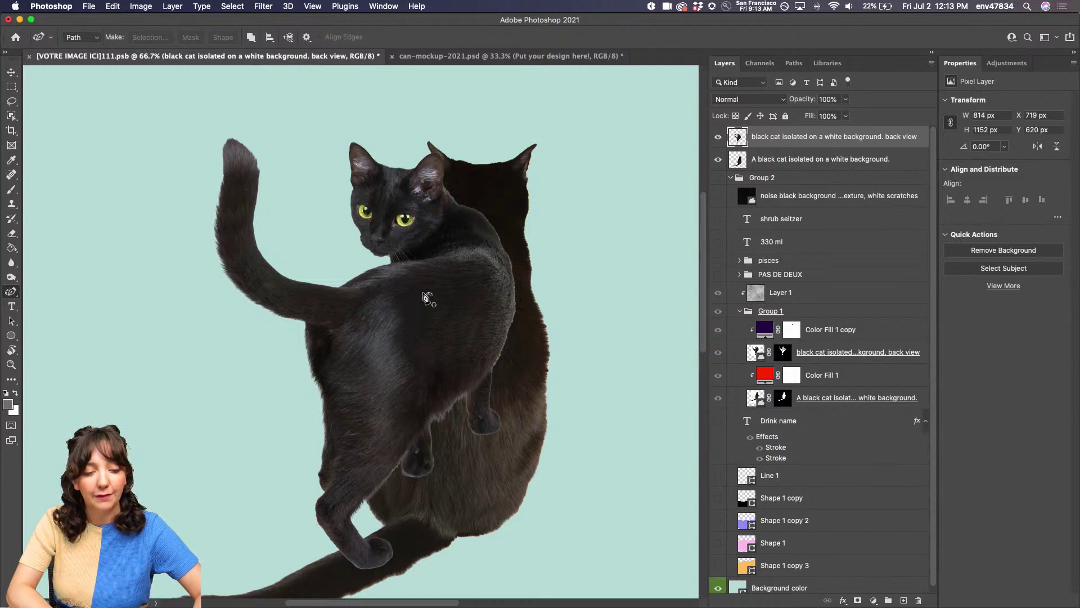
pyautogui.click(305, 401)
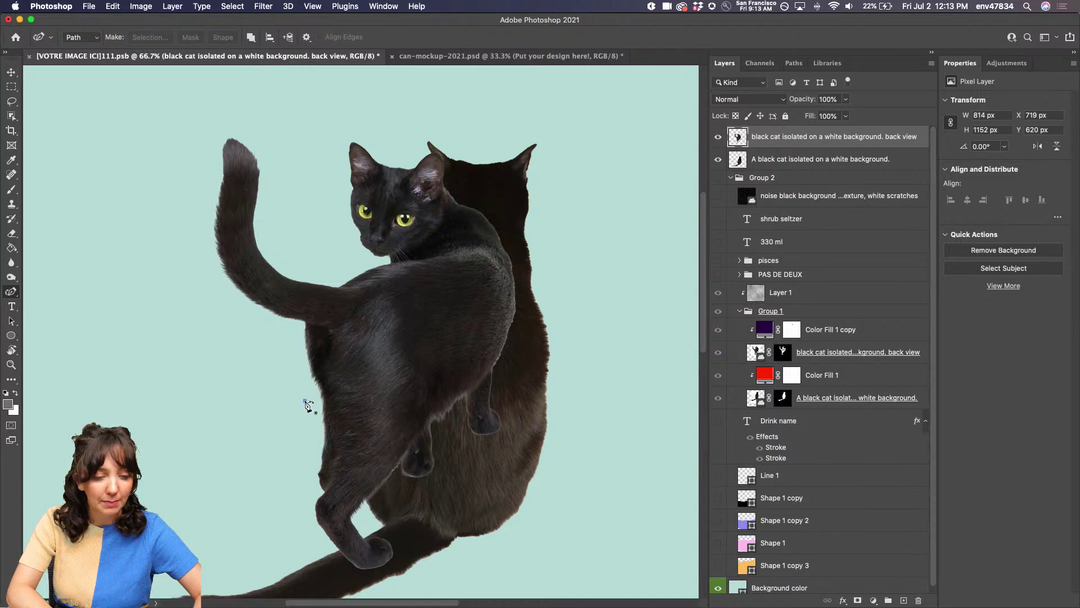
pyautogui.click(368, 297)
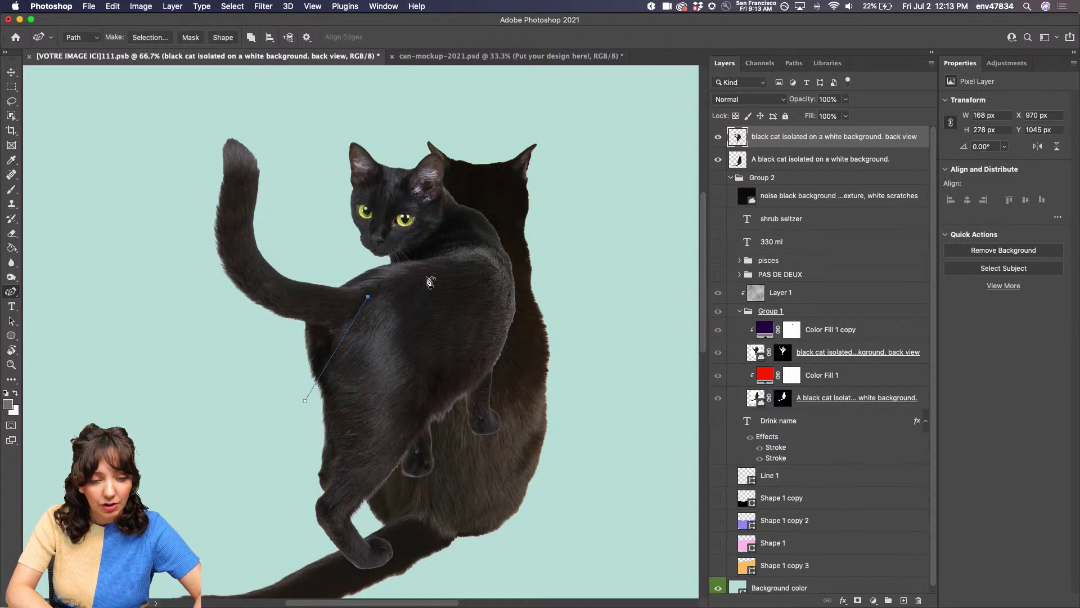
pyautogui.click(478, 265)
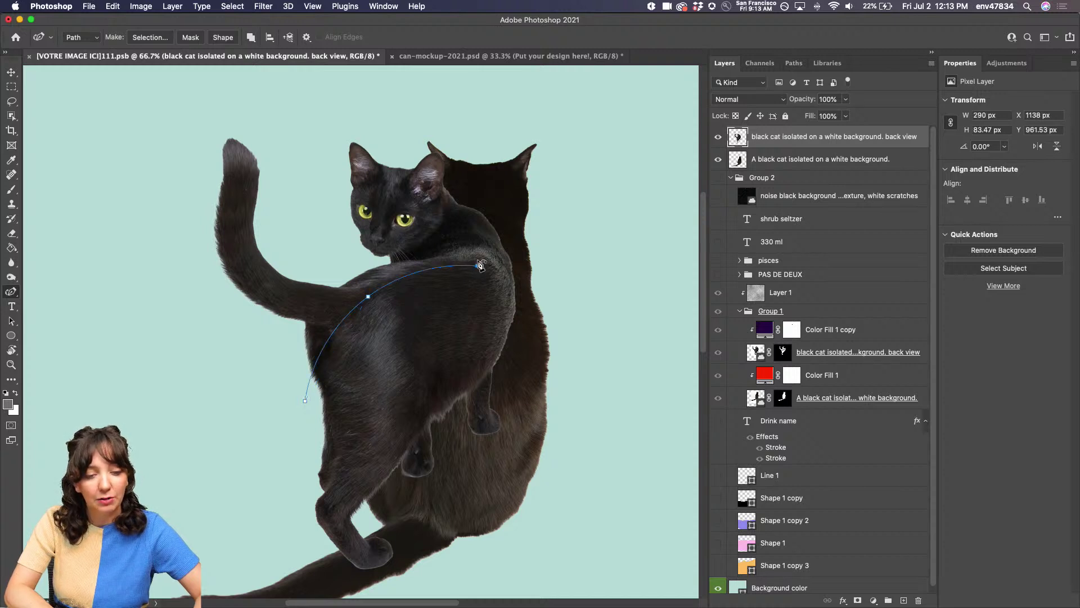
pyautogui.click(470, 214)
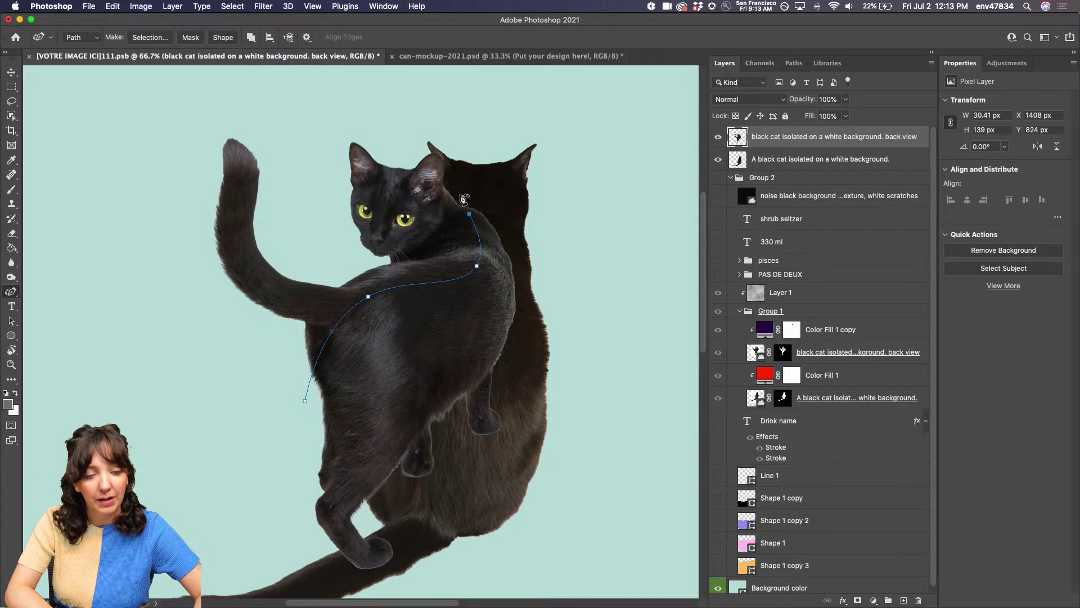
pyautogui.click(463, 195)
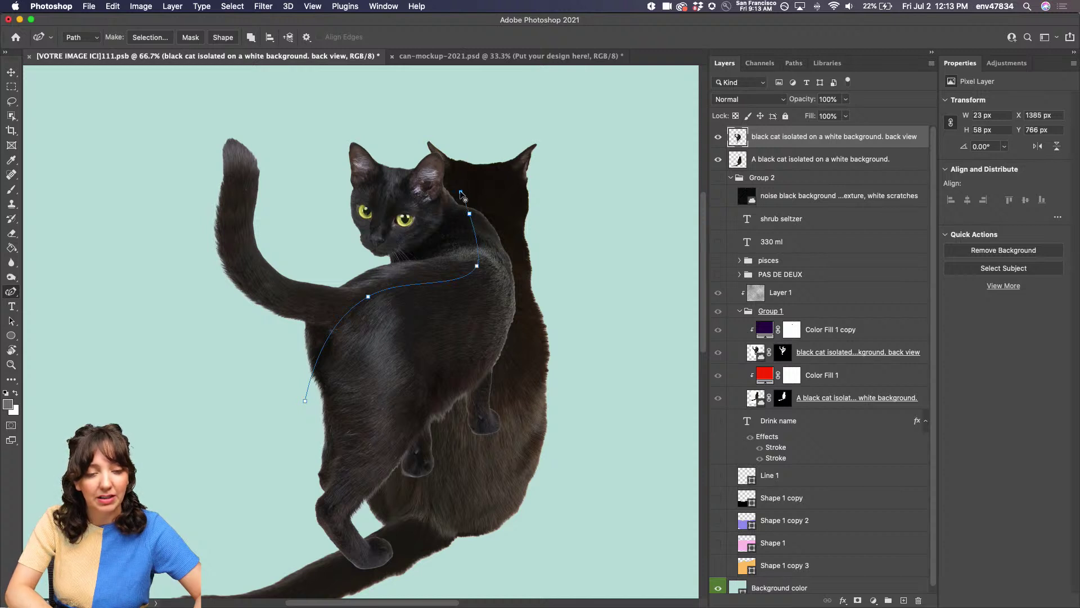
# Step: Curve the path back along the band's lower edge, reshape it over the hip and leg, and close it at the starting point
pyautogui.click(499, 278)
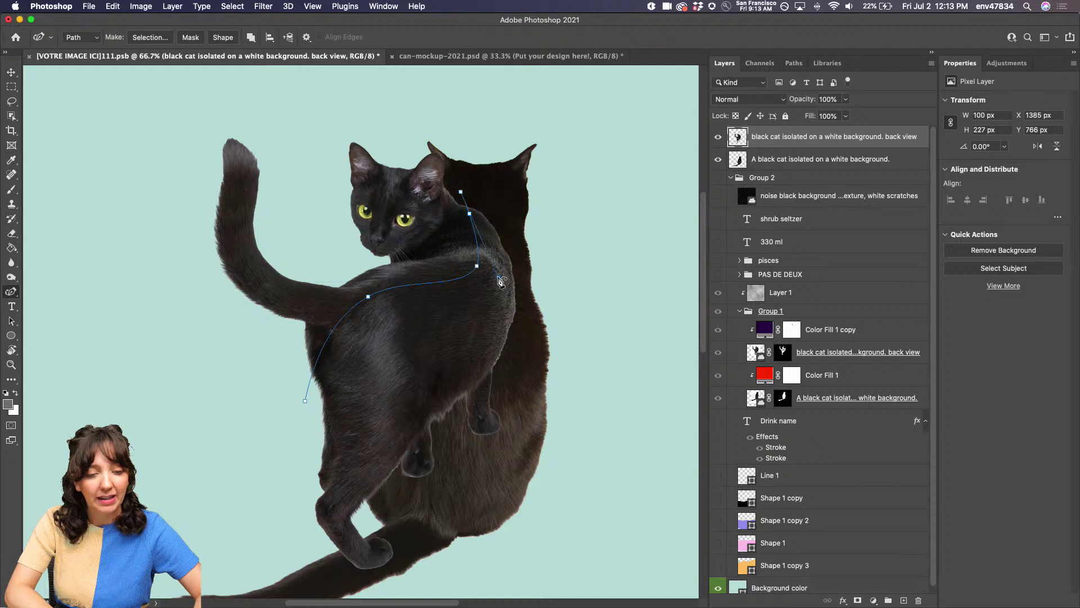
pyautogui.click(380, 328)
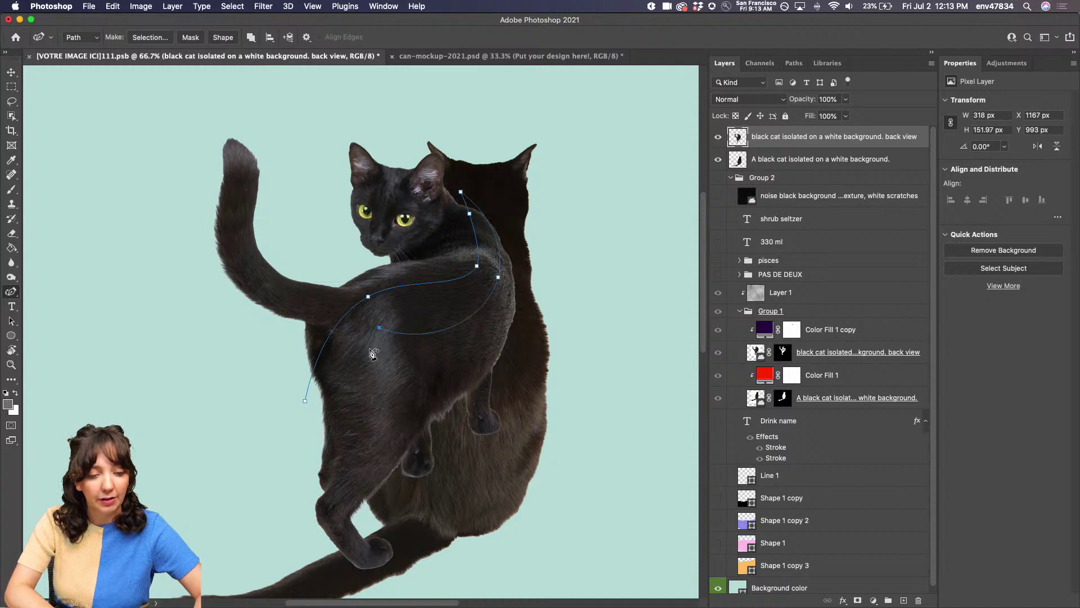
pyautogui.click(317, 446)
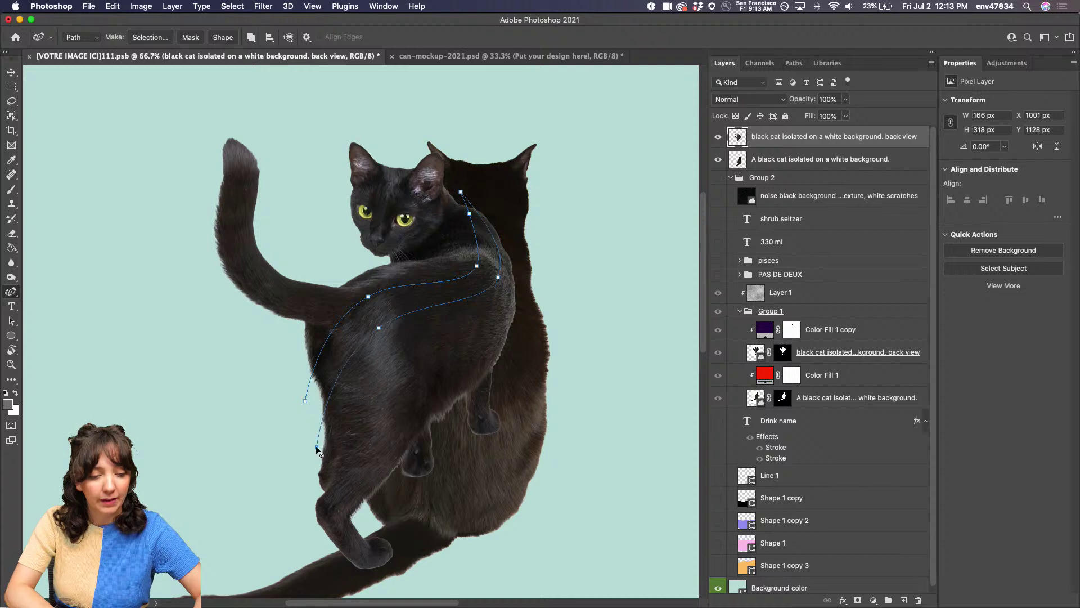
pyautogui.click(380, 329)
pyautogui.moveTo(380, 332); pyautogui.dragTo(384, 352)
pyautogui.moveTo(337, 394); pyautogui.dragTo(334, 415)
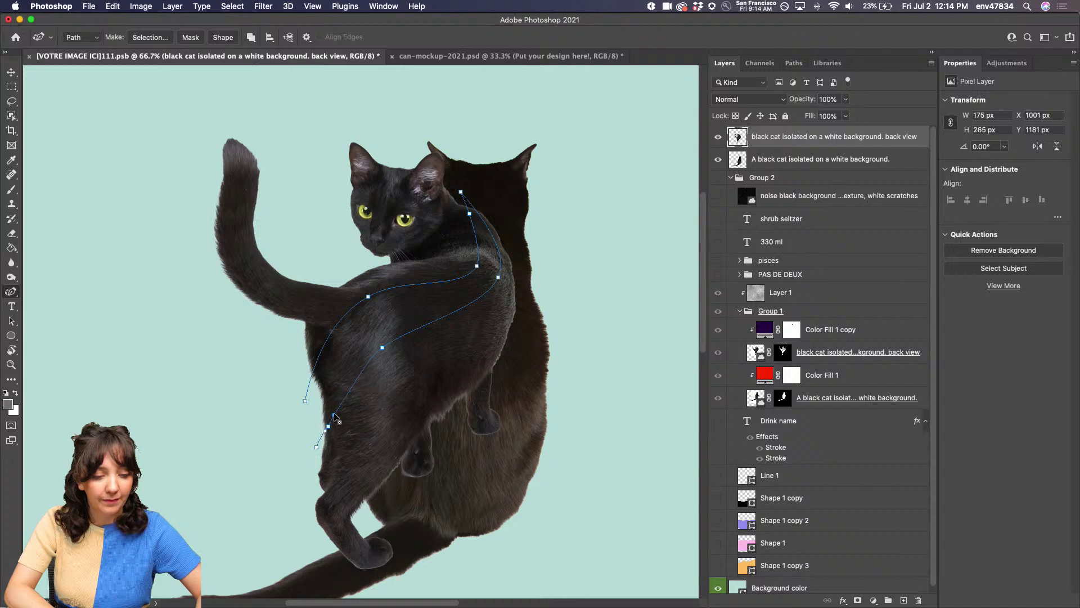
pyautogui.click(305, 402)
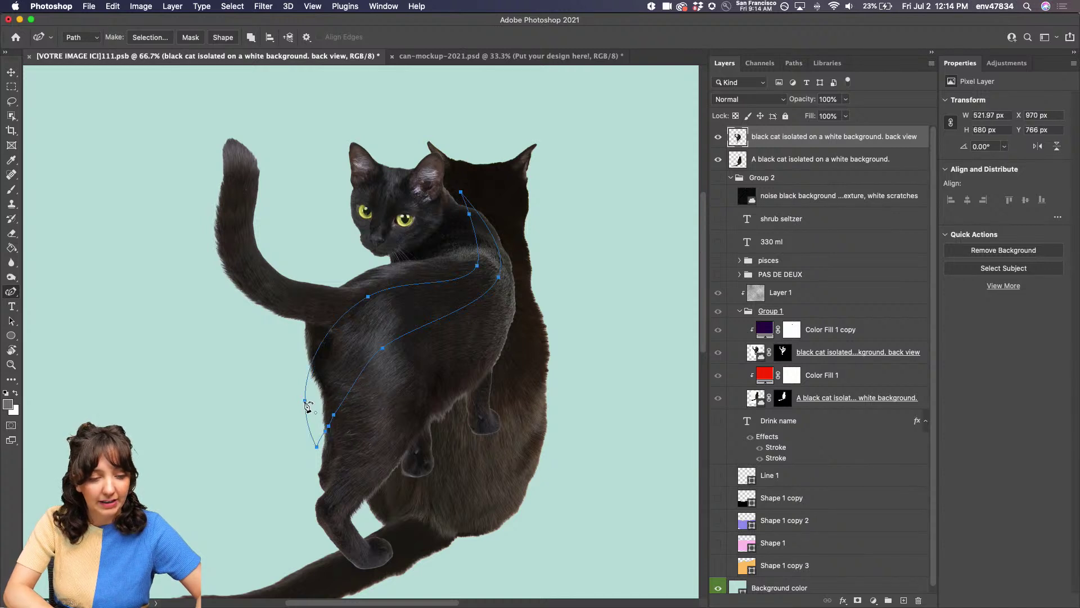
# Step: Convert the closed band path into a new anti-aliased selection with a 0-pixel feather radius
pyautogui.click(146, 38)
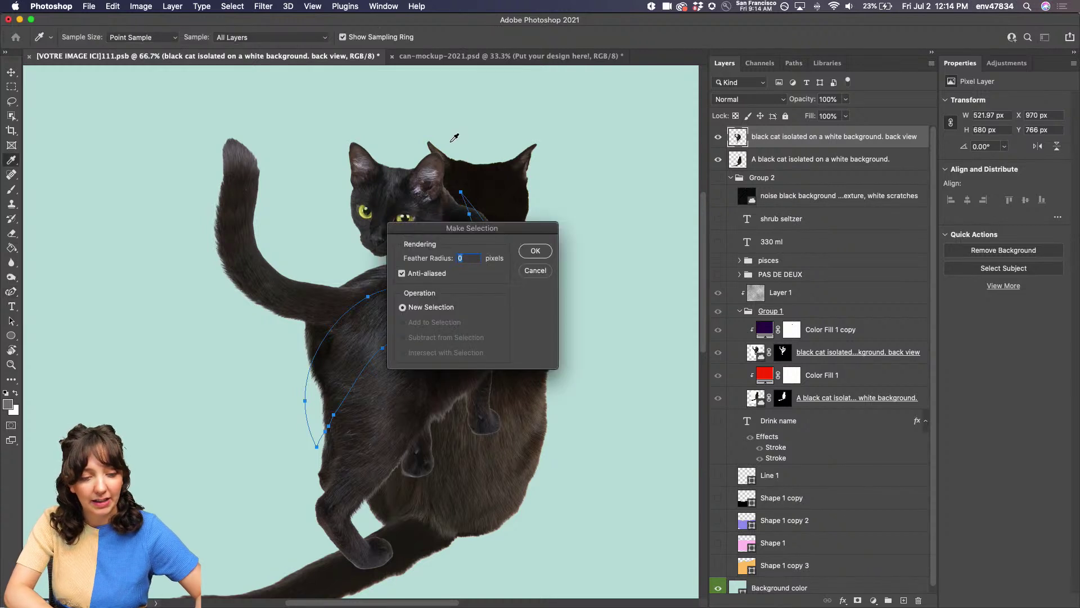
pyautogui.click(535, 251)
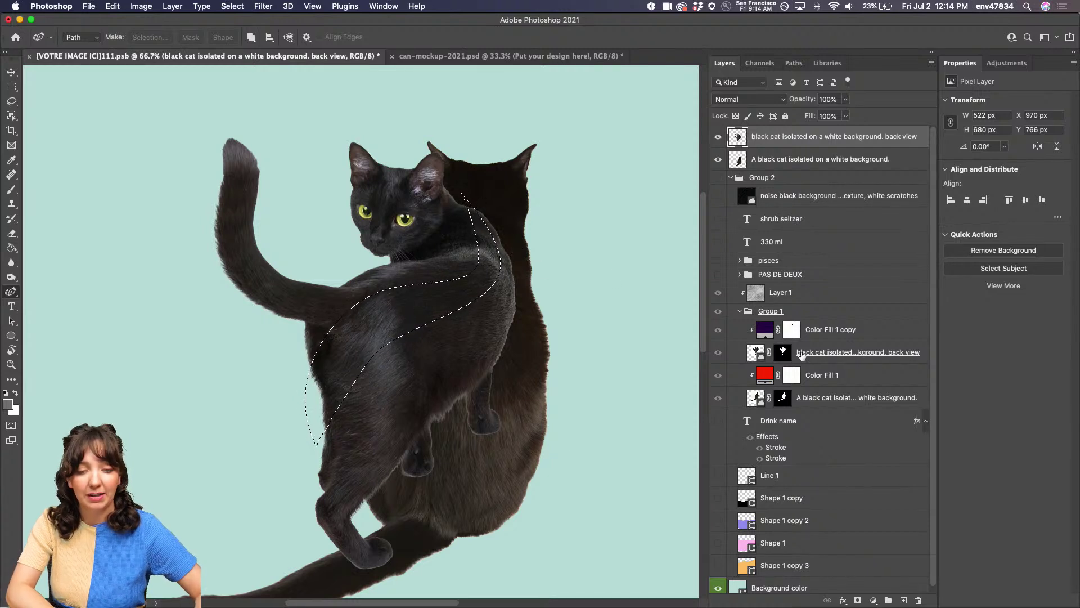
# Step: Try the band selection as a layer mask on the raised-tail cat, and undo it
pyautogui.click(857, 600)
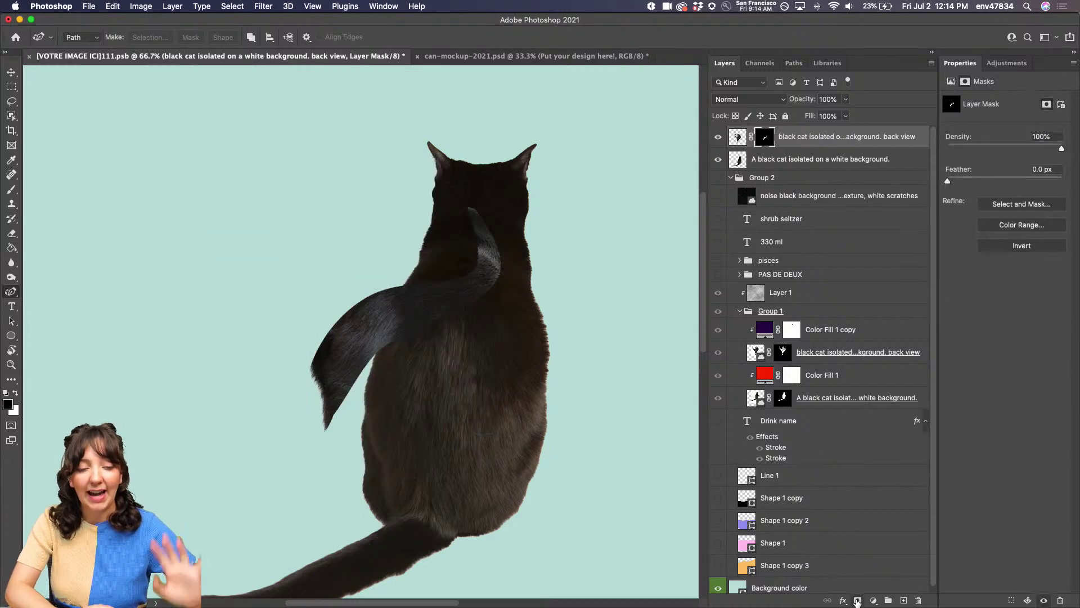
pyautogui.press('super+z')
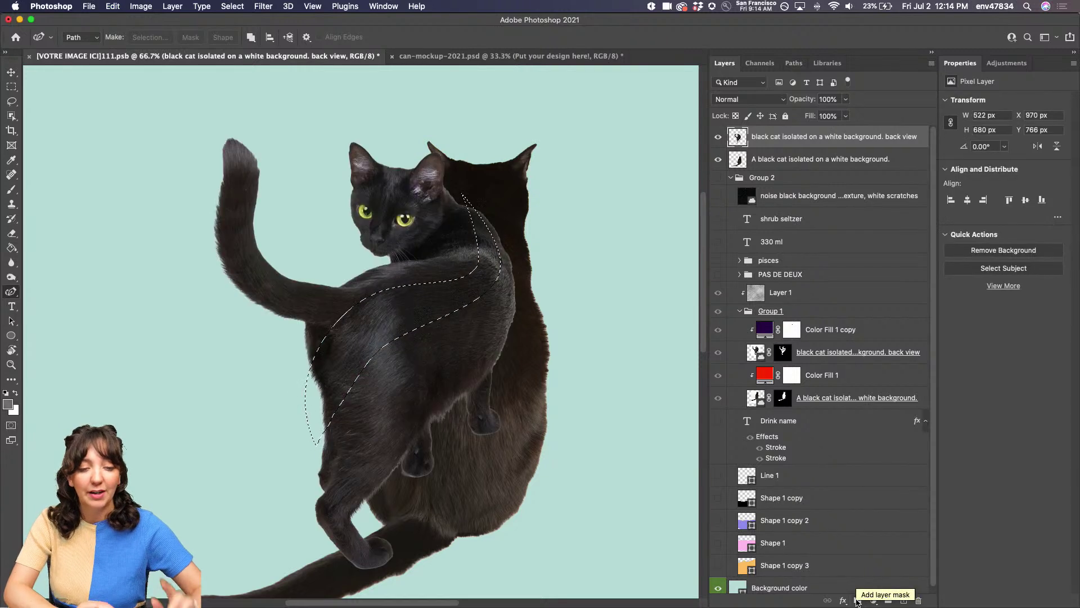
# Step: Invert the band selection and add it as a layer mask on the raised-tail cat to cut the band out of its body
pyautogui.click(231, 6)
pyautogui.click(243, 53)
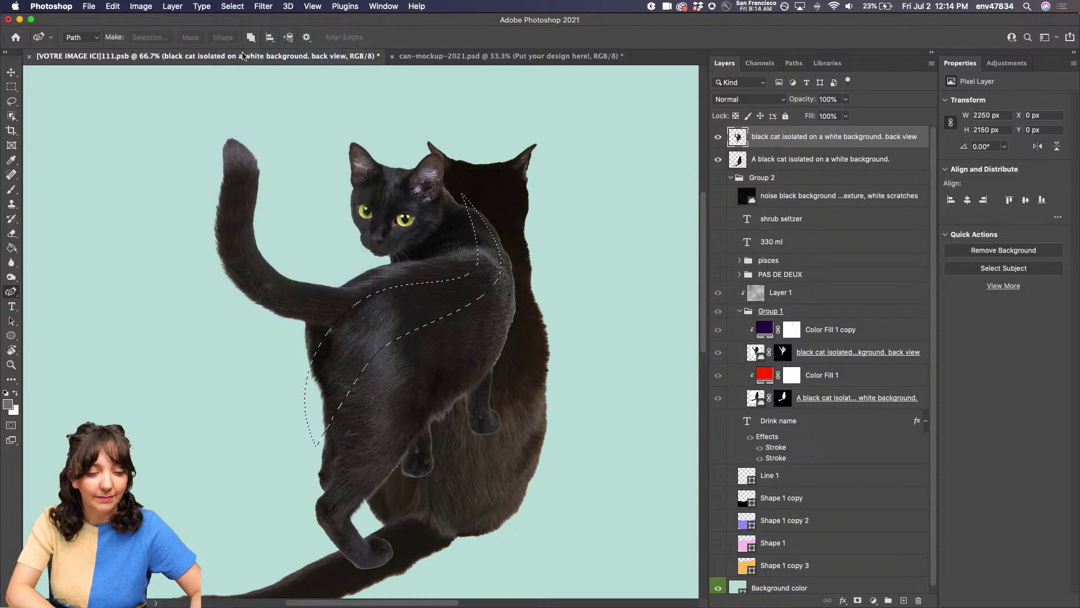
pyautogui.press('super+minus')
pyautogui.press('super+minus')
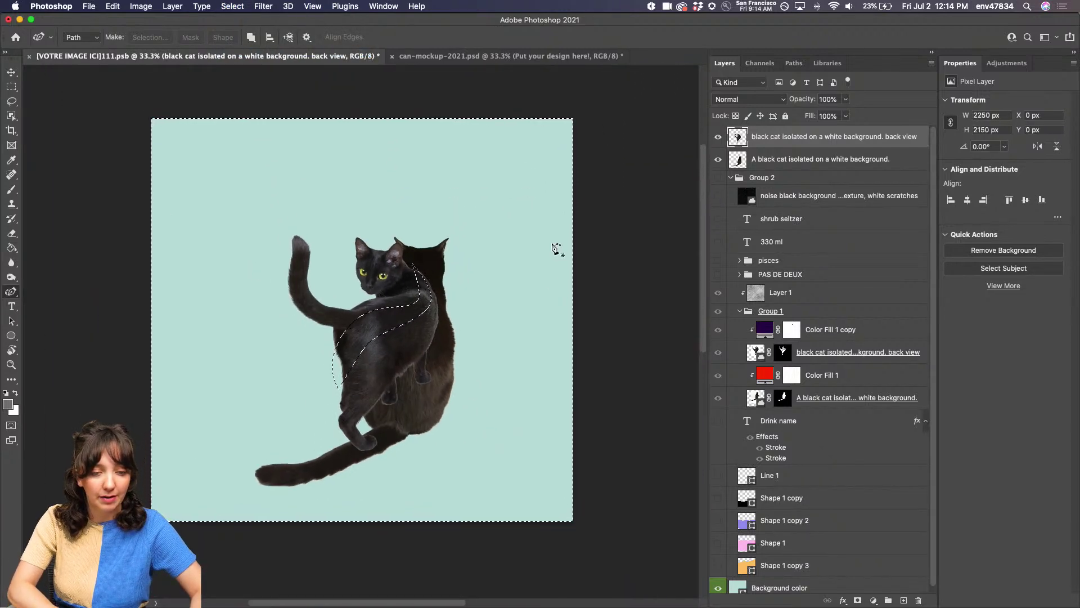
pyautogui.click(857, 600)
pyautogui.press('super+plus')
pyautogui.press('super+plus')
pyautogui.press('super+plus')
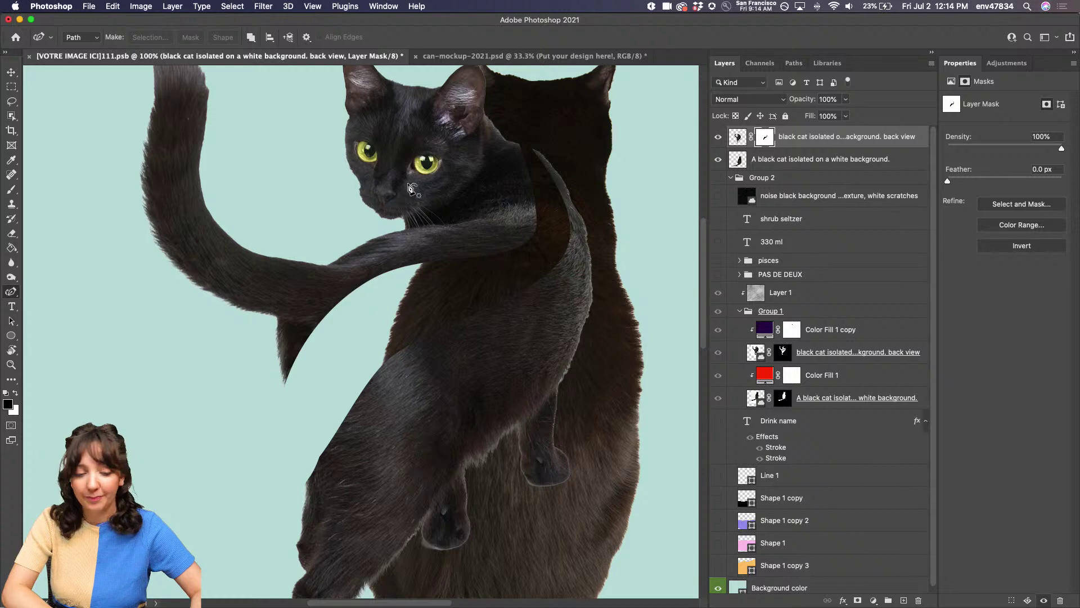
# Step: Undo the layer mask on the raised-tail cat so the band selection is active again
pyautogui.press('super+minus')
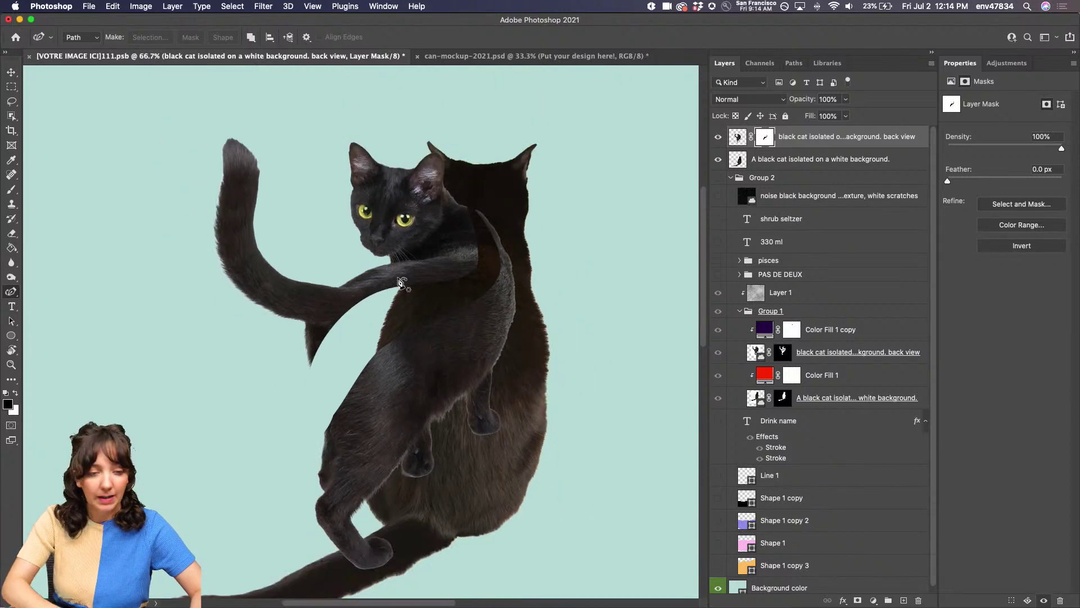
pyautogui.scroll(-2, 367, 344)
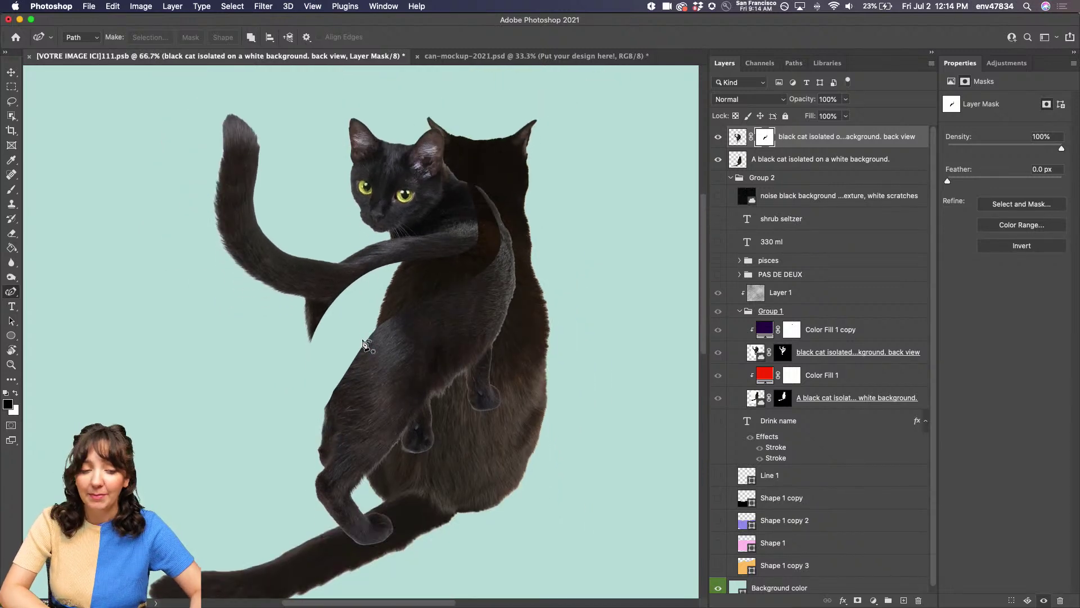
pyautogui.scroll(-1, 367, 344)
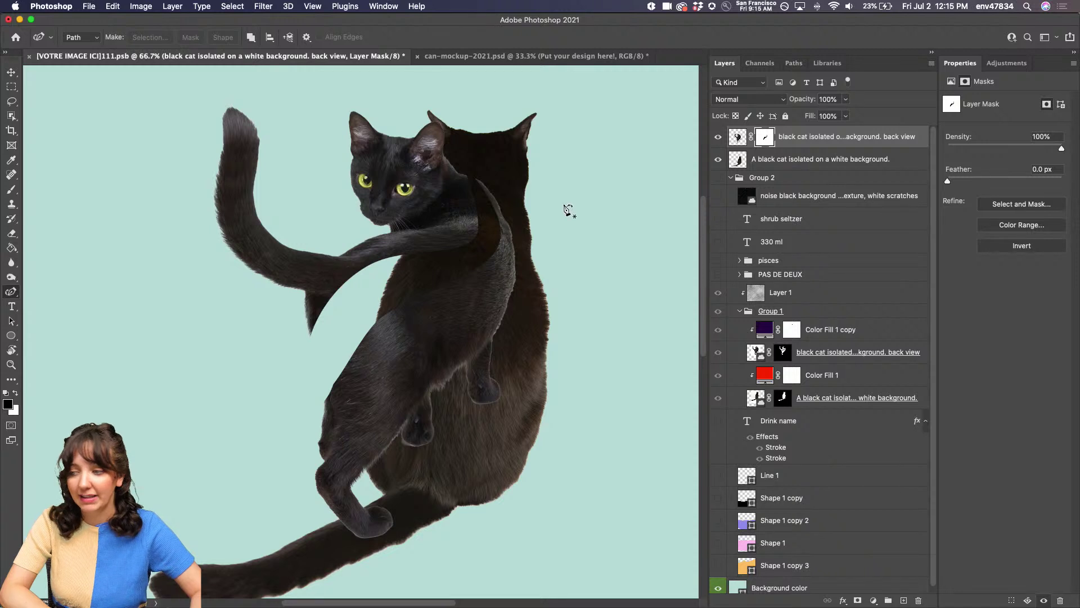
pyautogui.press('super+z')
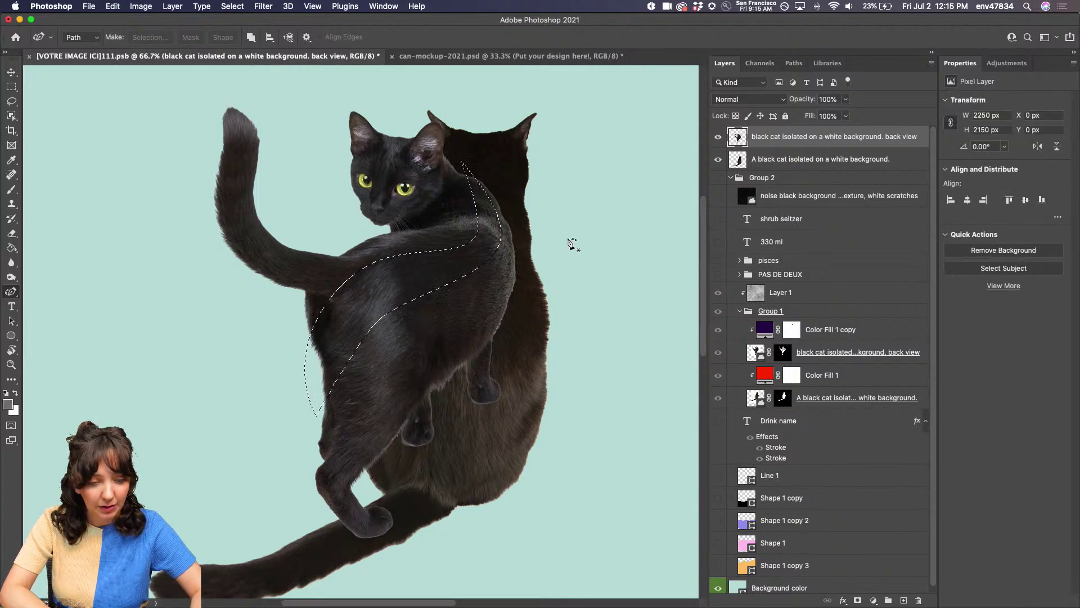
# Step: Try to add the band selection as a layer mask again and invert it, and undo both
pyautogui.click(858, 600)
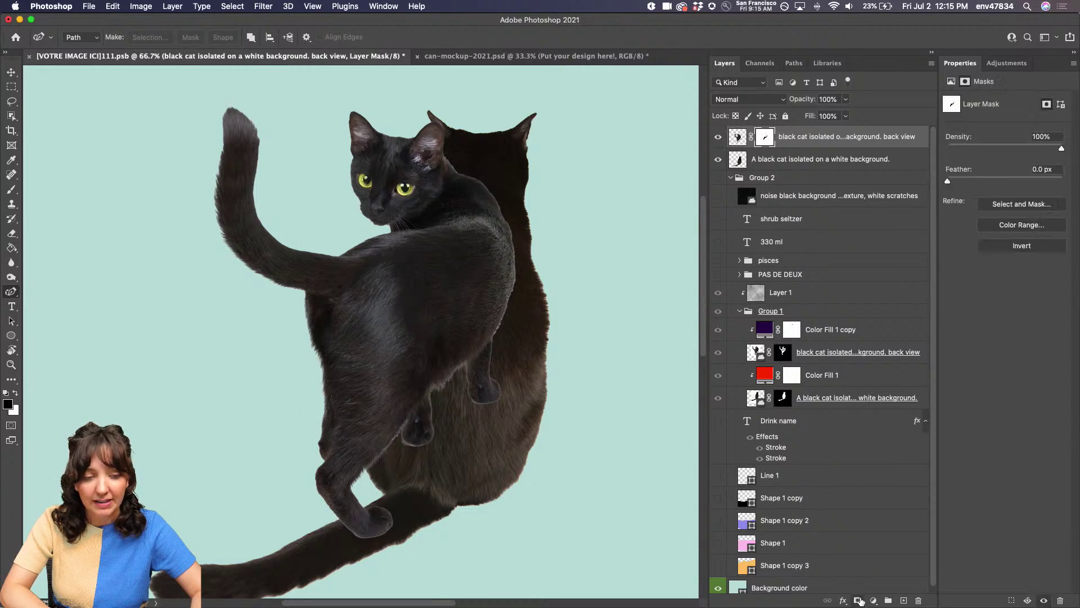
pyautogui.press('super+i')
pyautogui.press('super+z')
pyautogui.press('super+z')
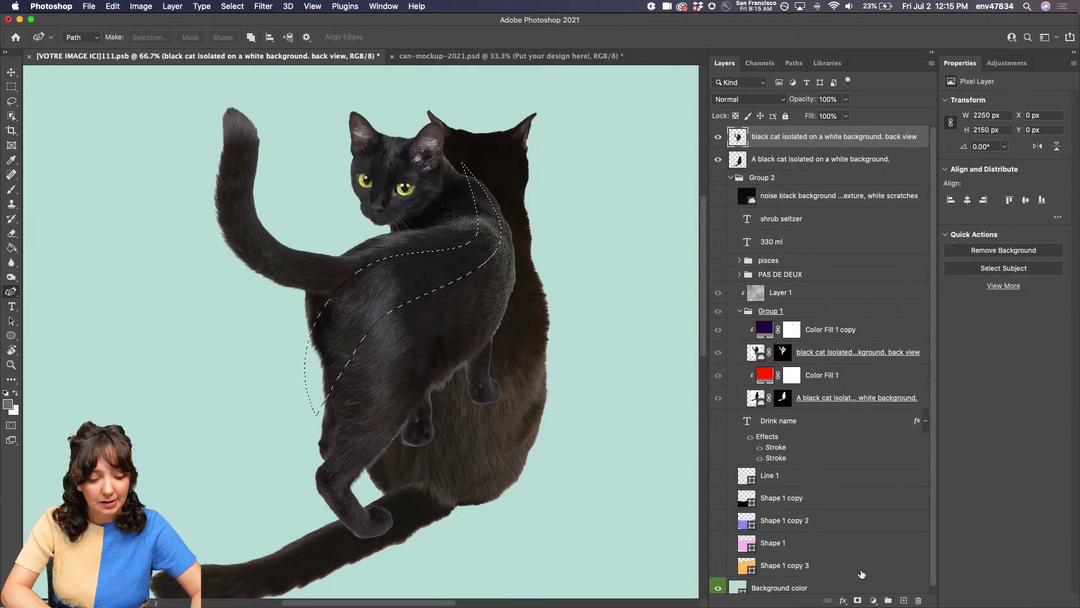
# Step: Add an empty vector mask to the raised-tail cat, try brushing the band in black and white, and deselect
pyautogui.click(858, 599)
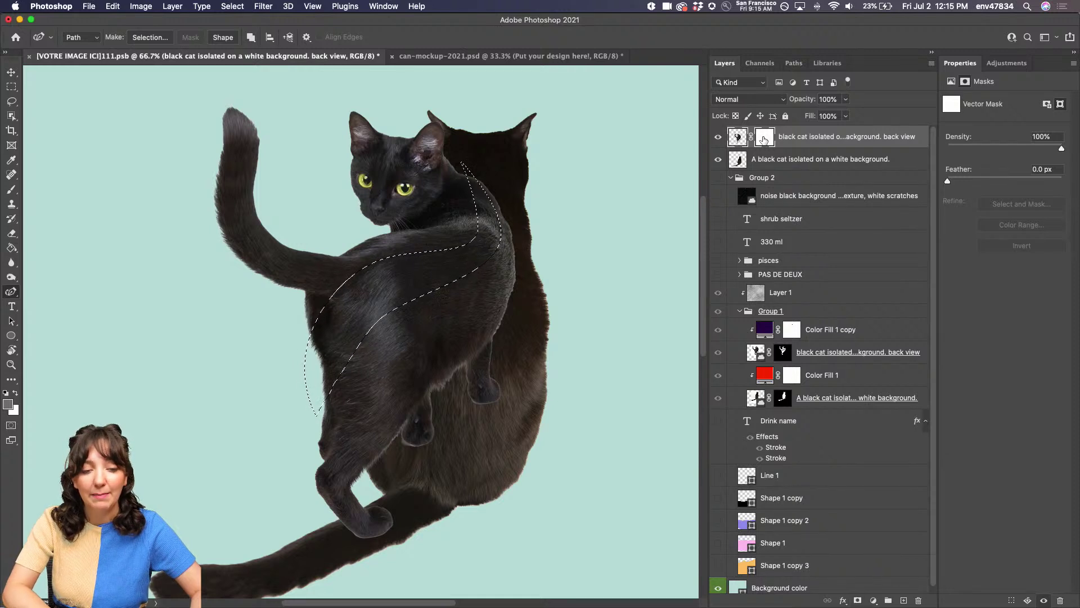
pyautogui.click(759, 141)
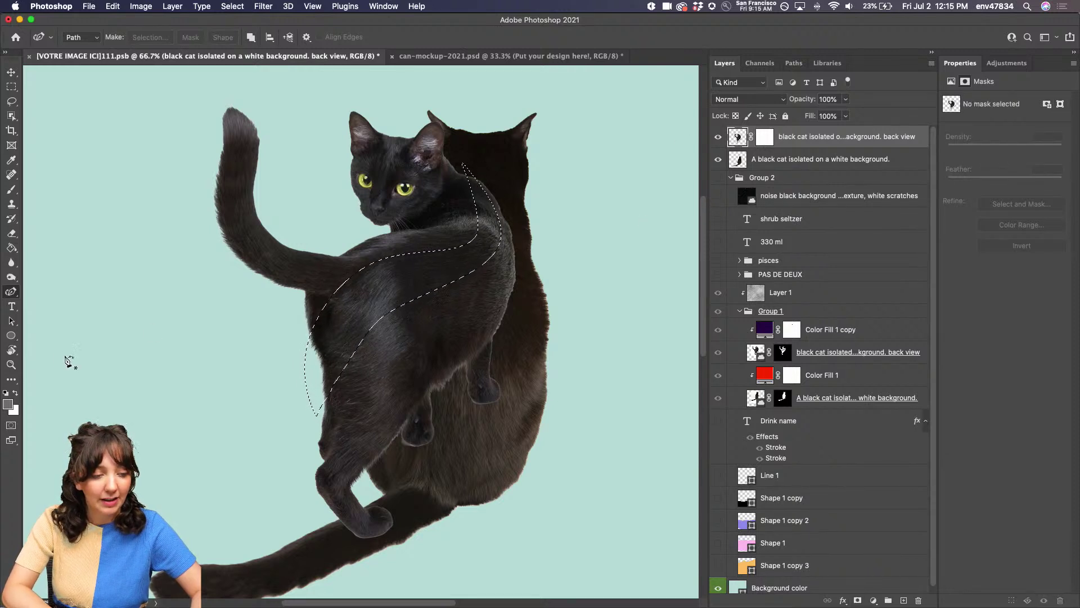
pyautogui.click(5, 392)
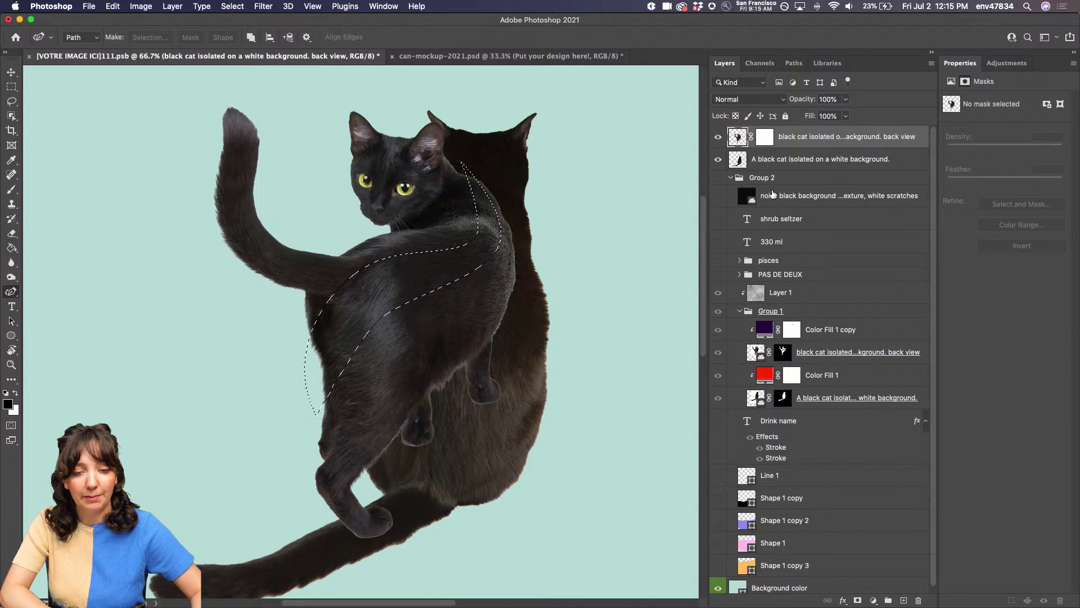
pyautogui.press('b')
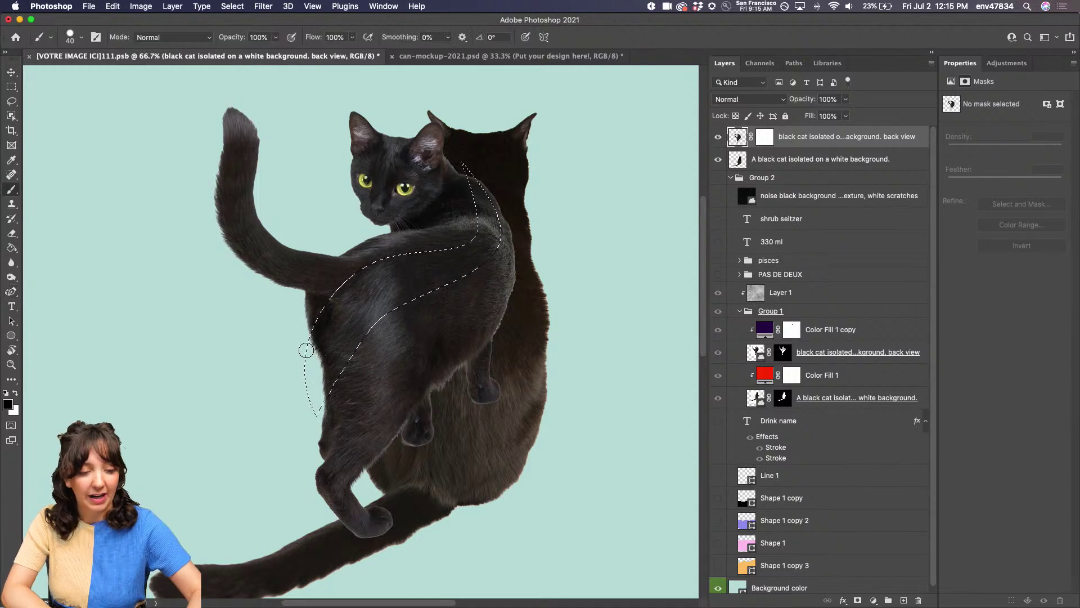
pyautogui.press('x')
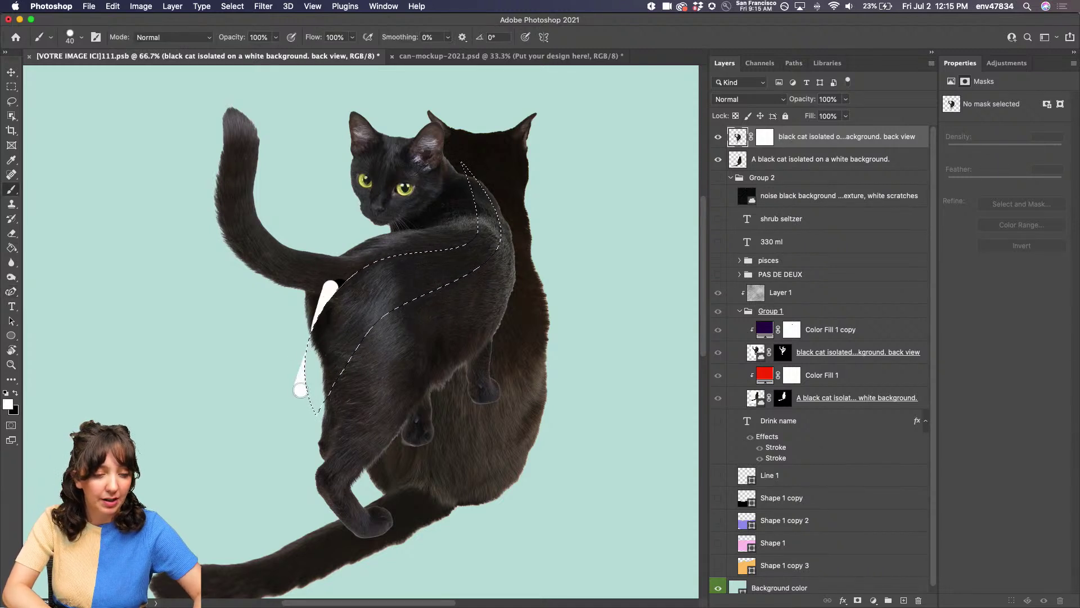
pyautogui.press('super+z')
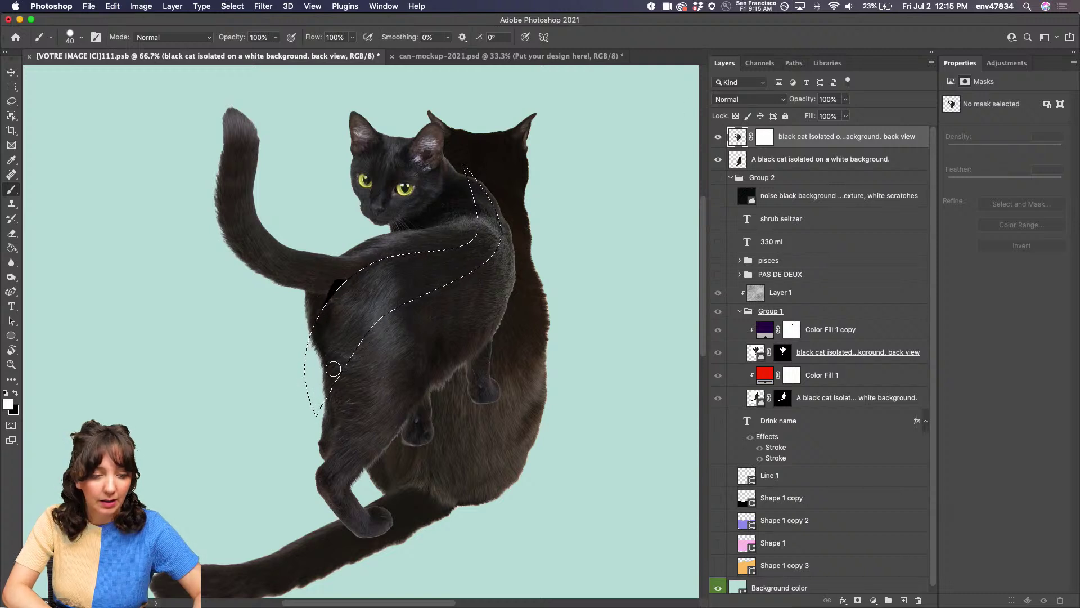
pyautogui.press('x')
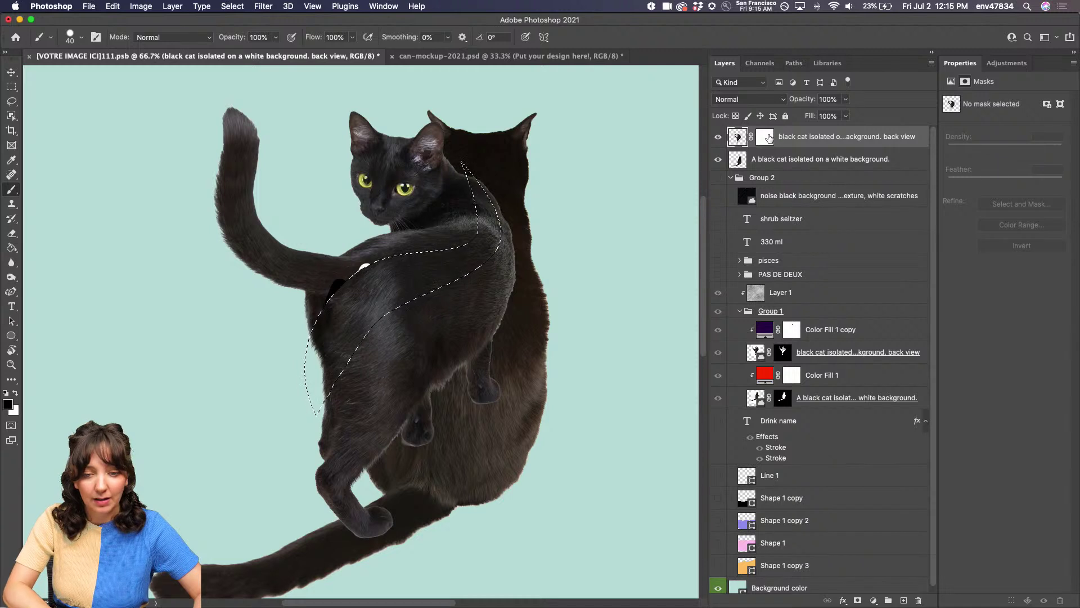
pyautogui.press('Return')
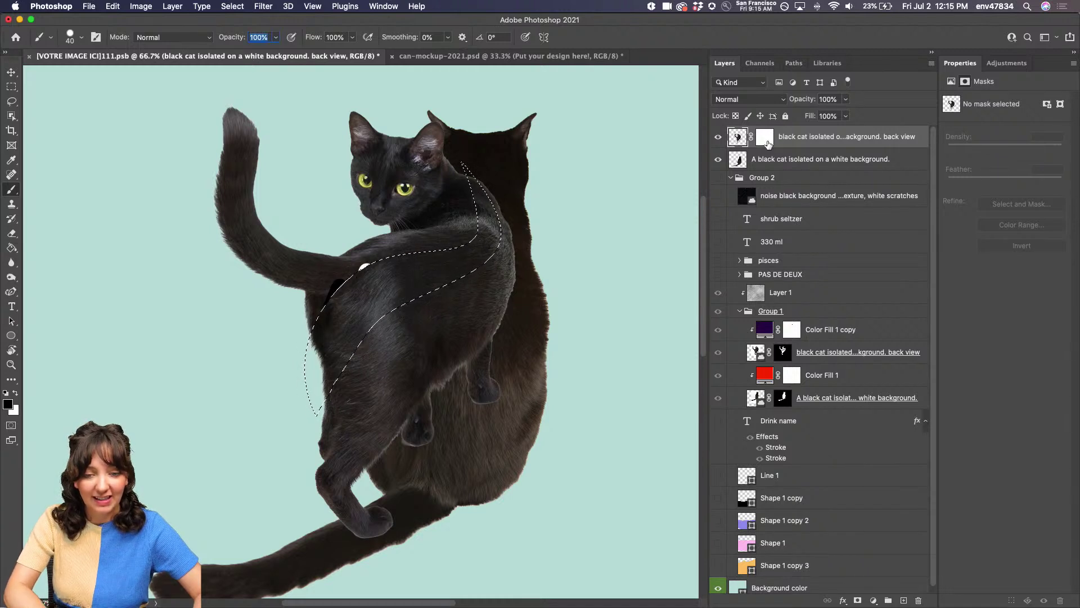
pyautogui.press('Return')
pyautogui.press('super+d')
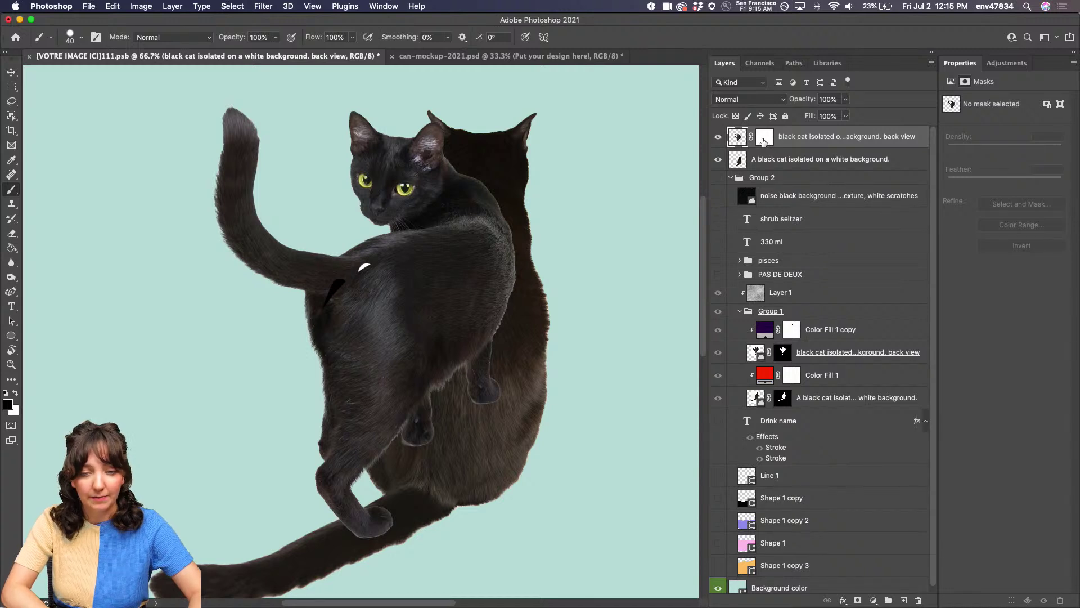
# Step: Delete the empty vector mask from the raised-tail cat layer and add a blank layer mask in its place
pyautogui.click(775, 165)
pyautogui.click(795, 135)
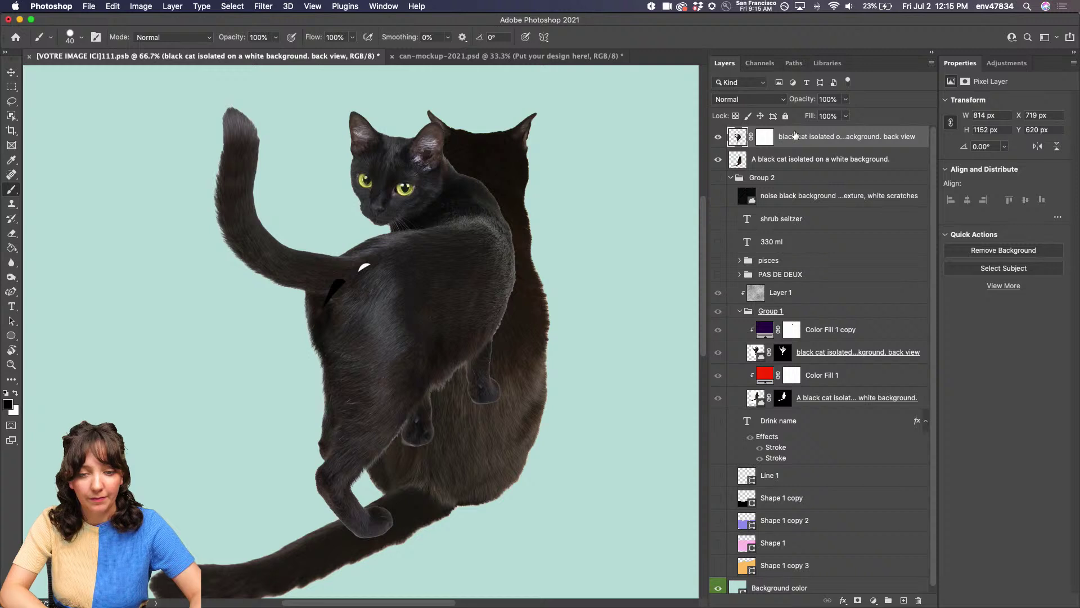
pyautogui.rightClick(763, 143)
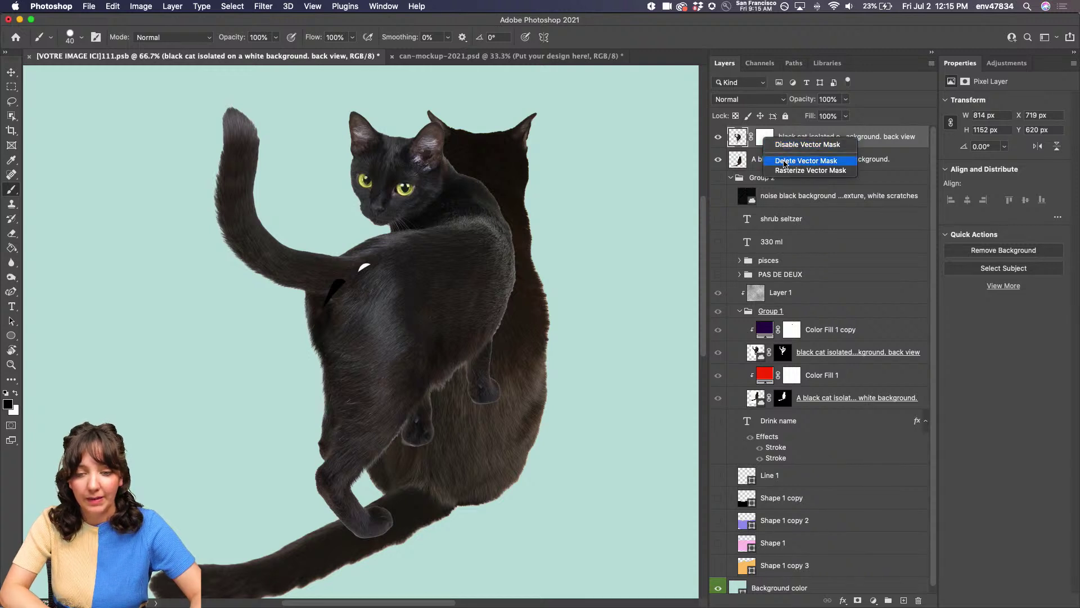
pyautogui.click(775, 156)
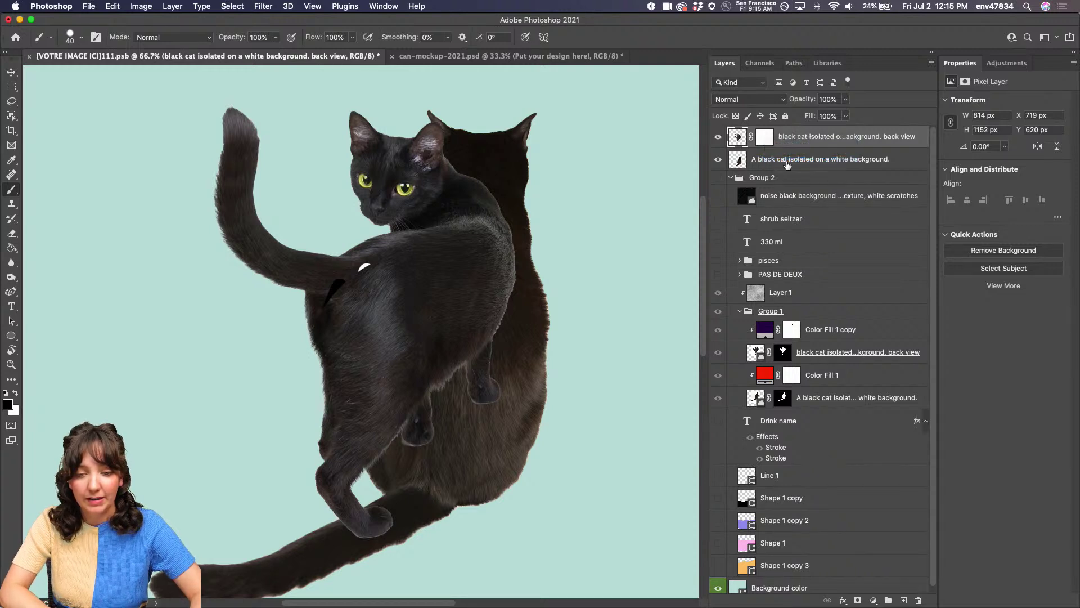
pyautogui.click(856, 601)
# Step: Reselect the band area on the raised-tail cat with its layer mask active
pyautogui.click(264, 7)
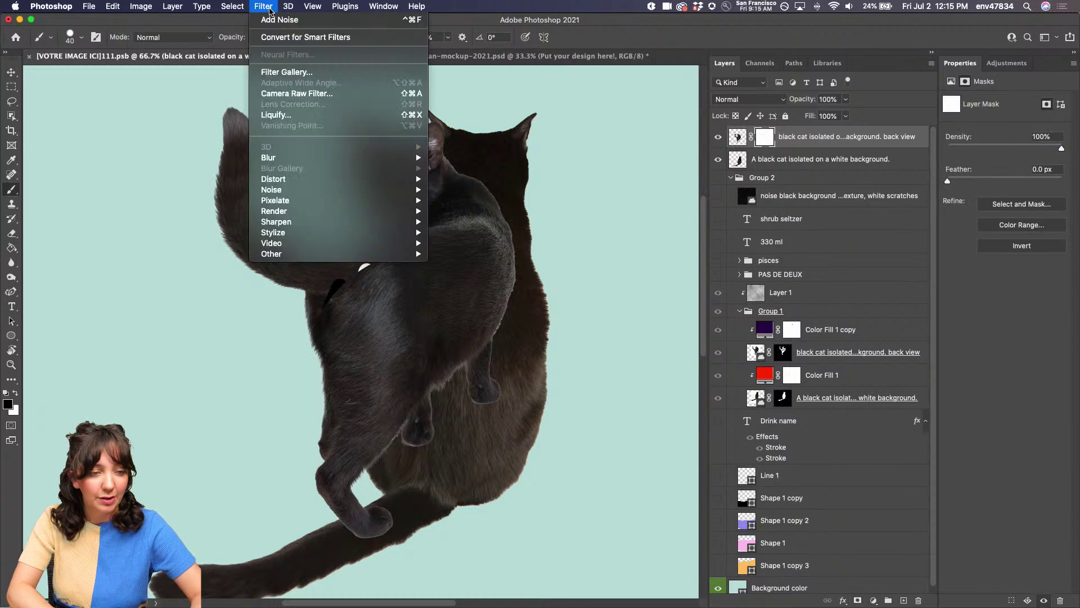
pyautogui.moveTo(242, 7)
pyautogui.click(243, 41)
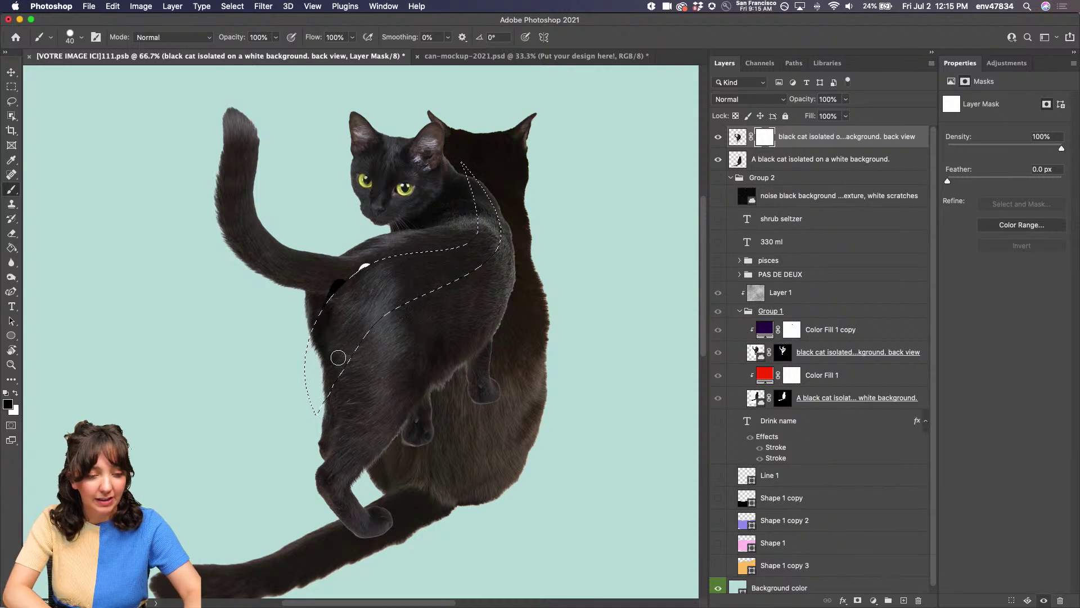
pyautogui.scroll(-3, 339, 325)
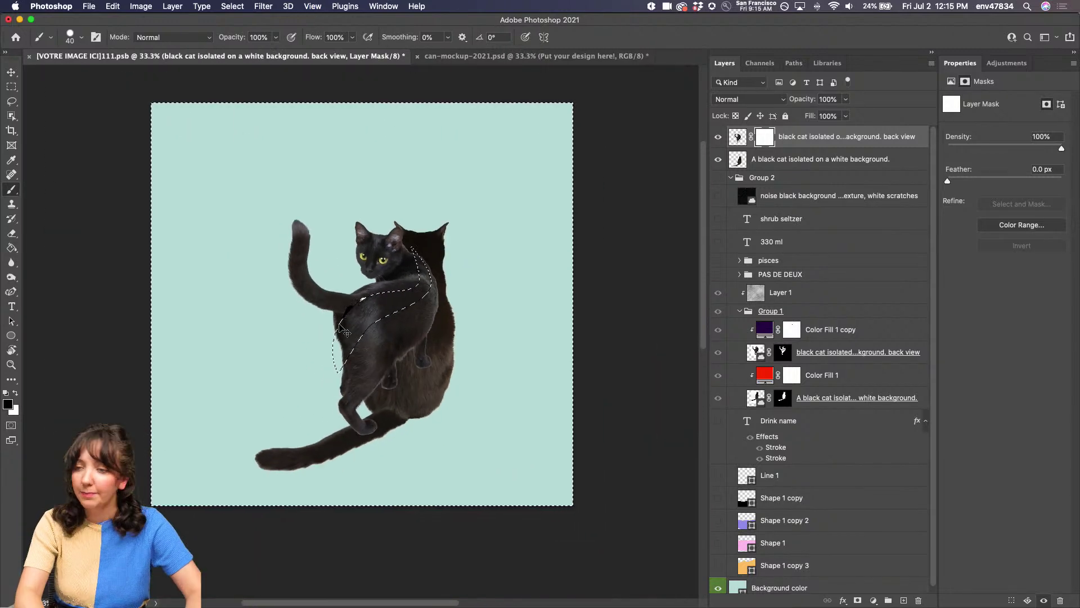
pyautogui.scroll(1, 339, 330)
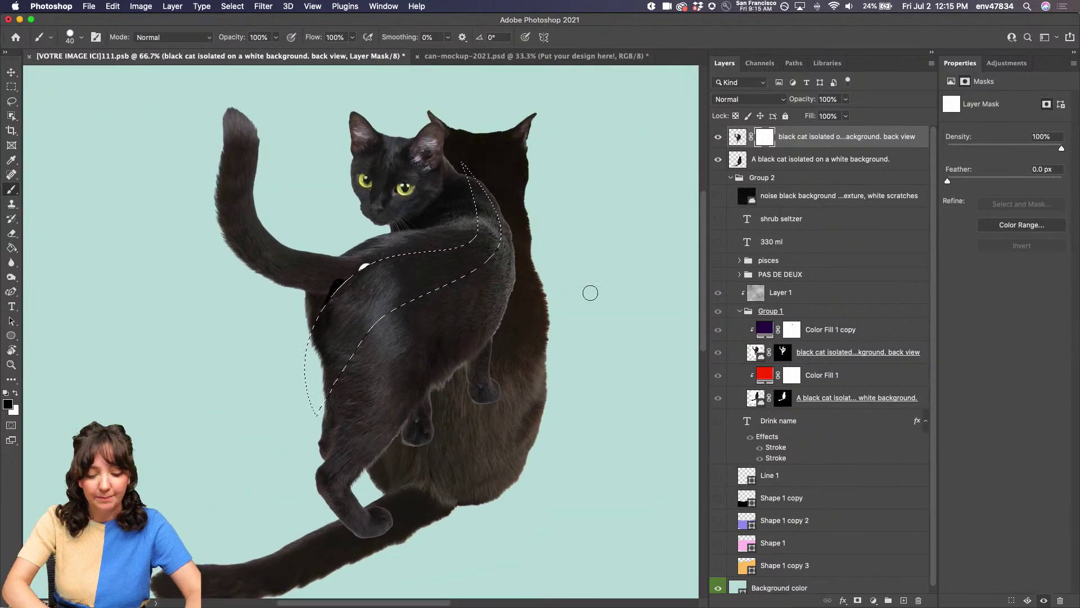
# Step: Try inverting the layer mask and brushing black inside the band selection, and undo both
pyautogui.hotkey('ctrl', 'i')
pyautogui.hotkey('ctrl', 'z')
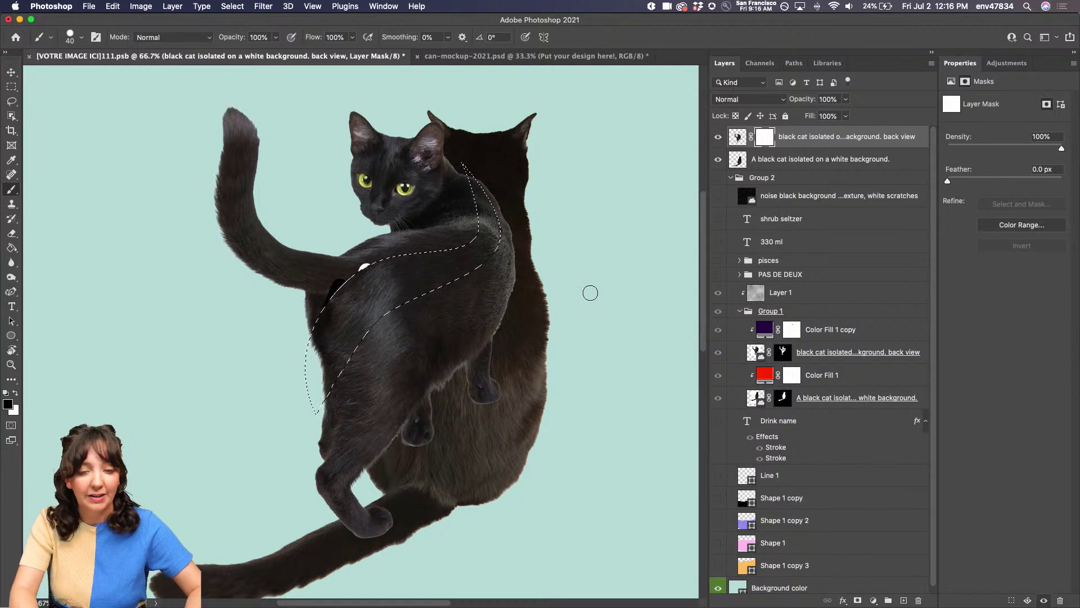
pyautogui.moveTo(334, 330)
pyautogui.mouseDown()
pyautogui.moveTo(360, 297)
pyautogui.moveTo(314, 384)
pyautogui.moveTo(350, 309)
pyautogui.moveTo(332, 370)
pyautogui.moveTo(351, 303)
pyautogui.moveTo(326, 407)
pyautogui.moveTo(328, 253)
pyautogui.moveTo(324, 349)
pyautogui.moveTo(333, 353)
pyautogui.moveTo(404, 269)
pyautogui.moveTo(389, 319)
pyautogui.moveTo(362, 340)
pyautogui.moveTo(401, 293)
pyautogui.mouseUp()
pyautogui.press('super+z')
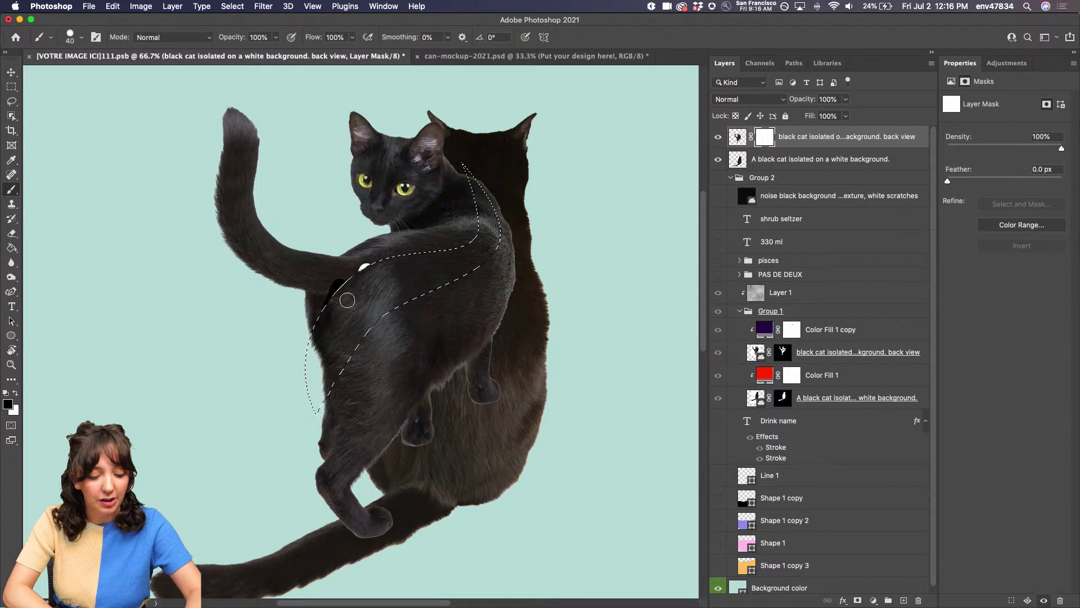
# Step: Fill the band selection with black on the raised-tail cat's layer mask using the Paint Bucket, and deselect
pyautogui.press('g')
pyautogui.click(391, 276)
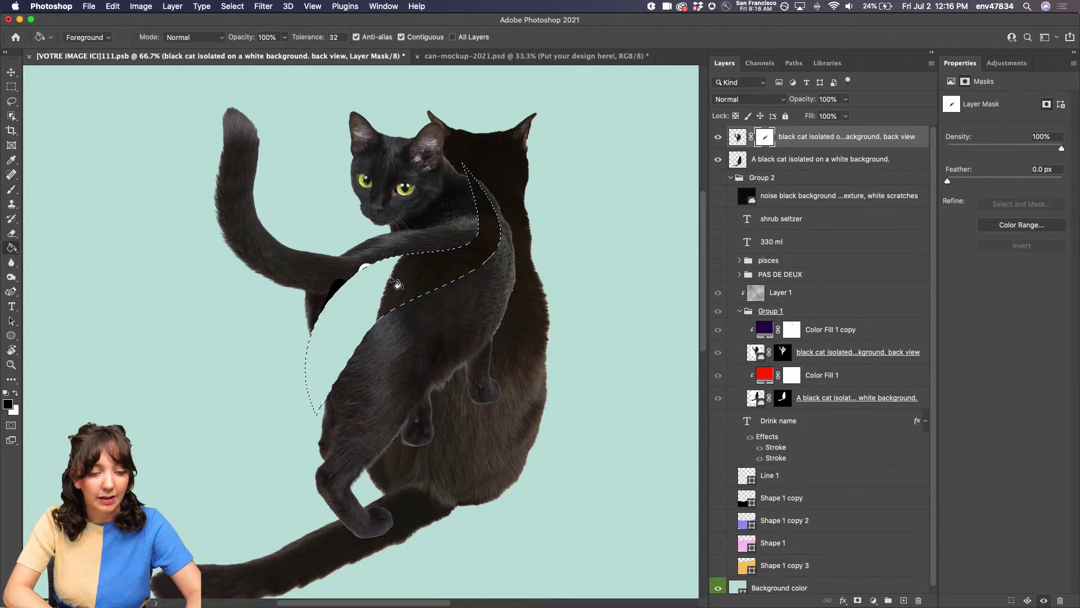
pyautogui.press('super+z')
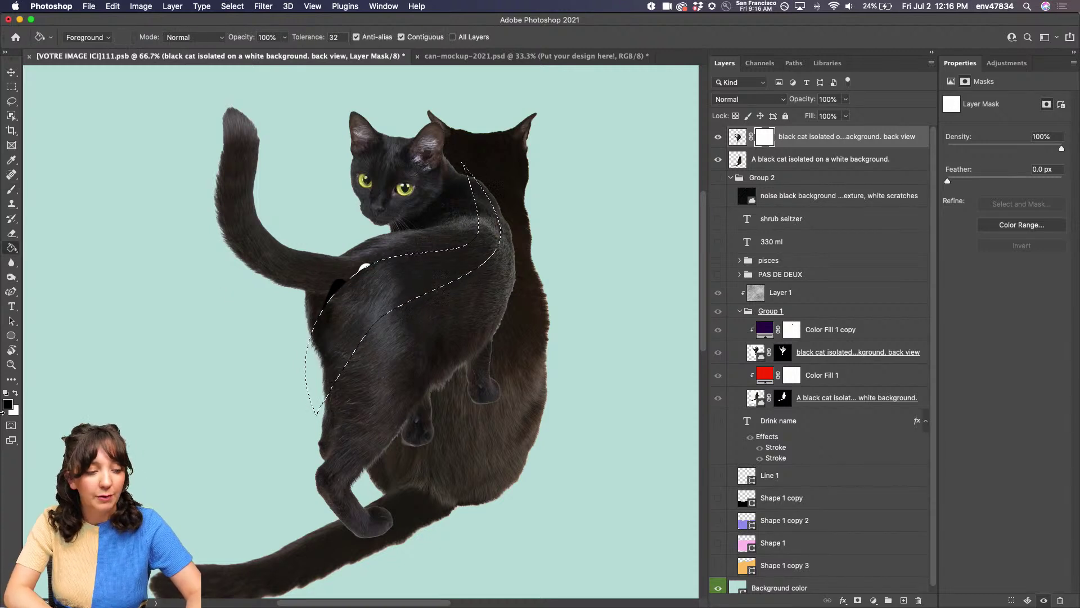
pyautogui.click(360, 320)
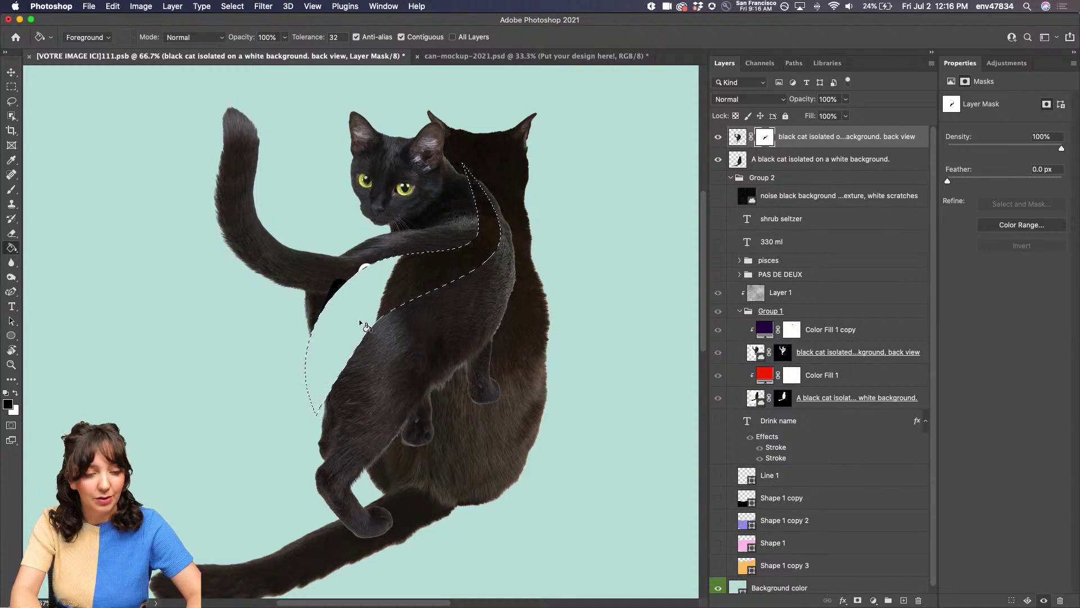
pyautogui.press('super+d')
pyautogui.scroll(-3, 359, 319)
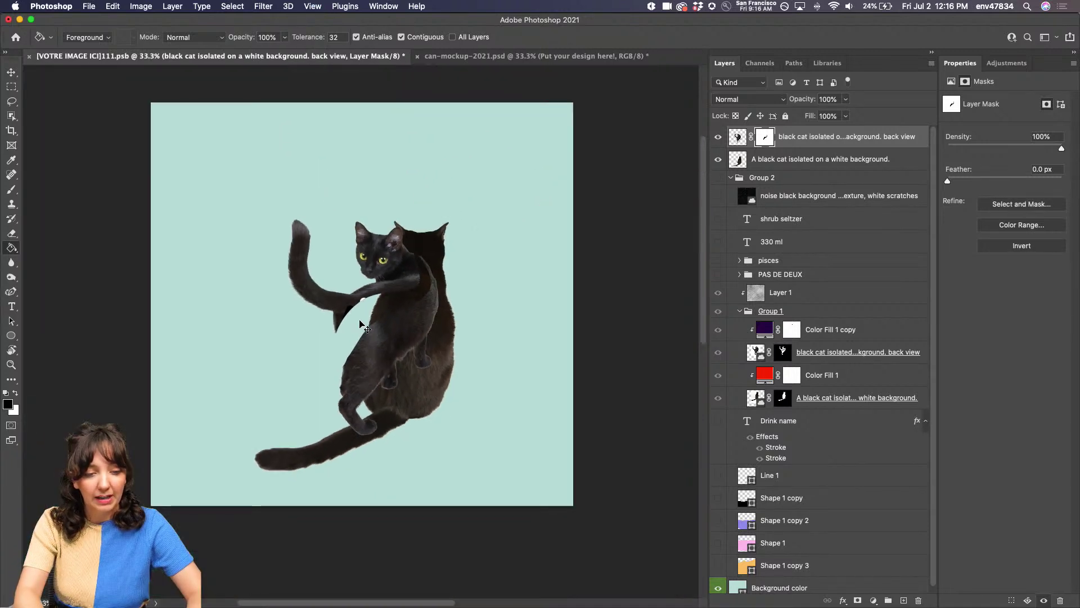
pyautogui.scroll(3, 360, 322)
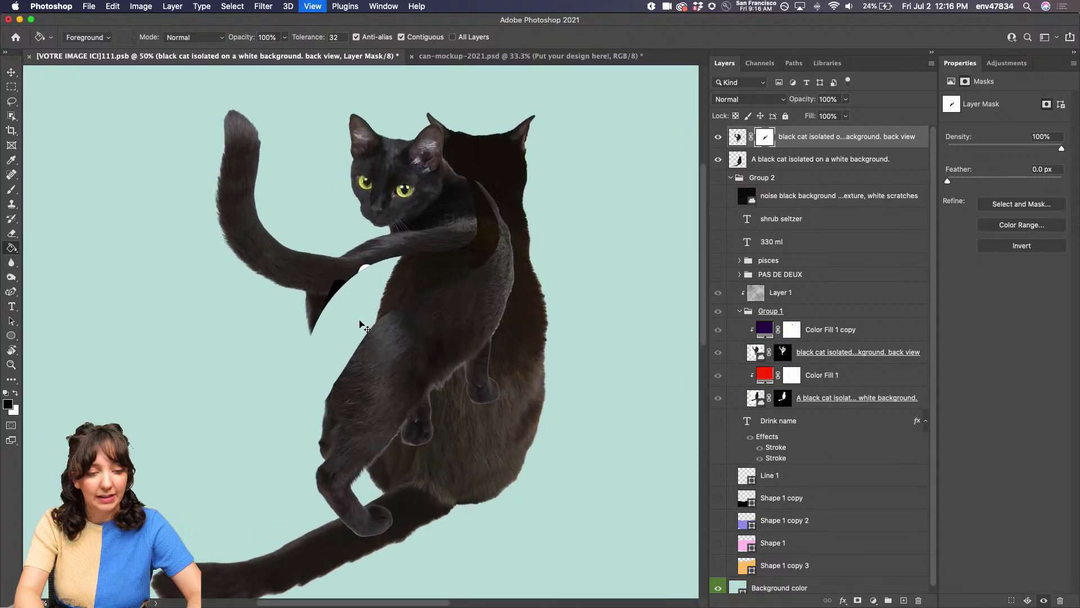
# Step: Lock the raised-tail cat layer's transparent pixels and paint over the stray black and white marks with a sampled fur colour
pyautogui.click(731, 136)
pyautogui.press('/')
pyautogui.press('i')
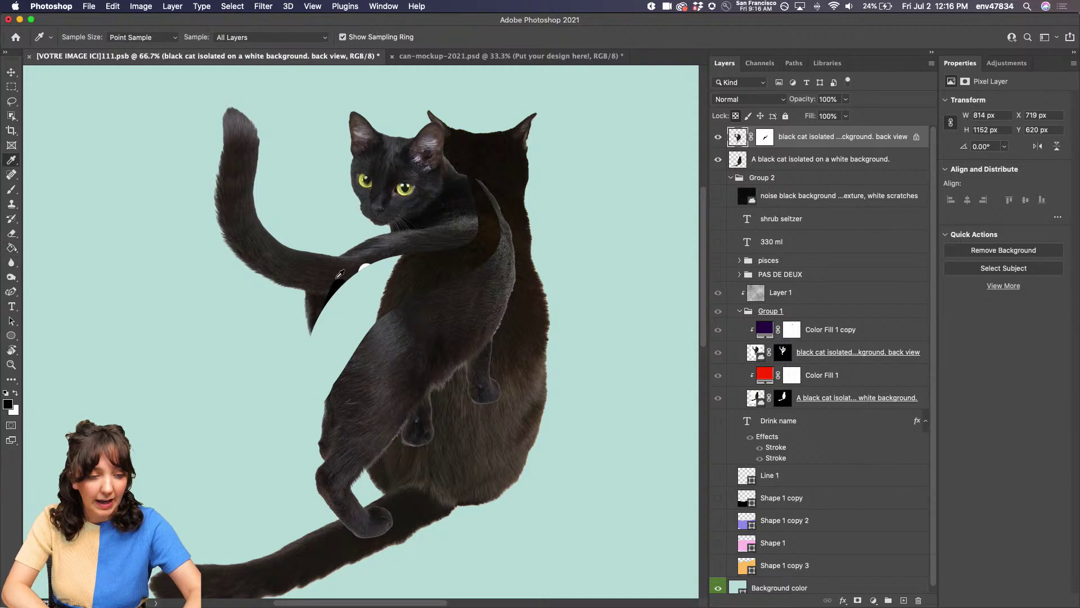
pyautogui.click(340, 274)
pyautogui.press('b')
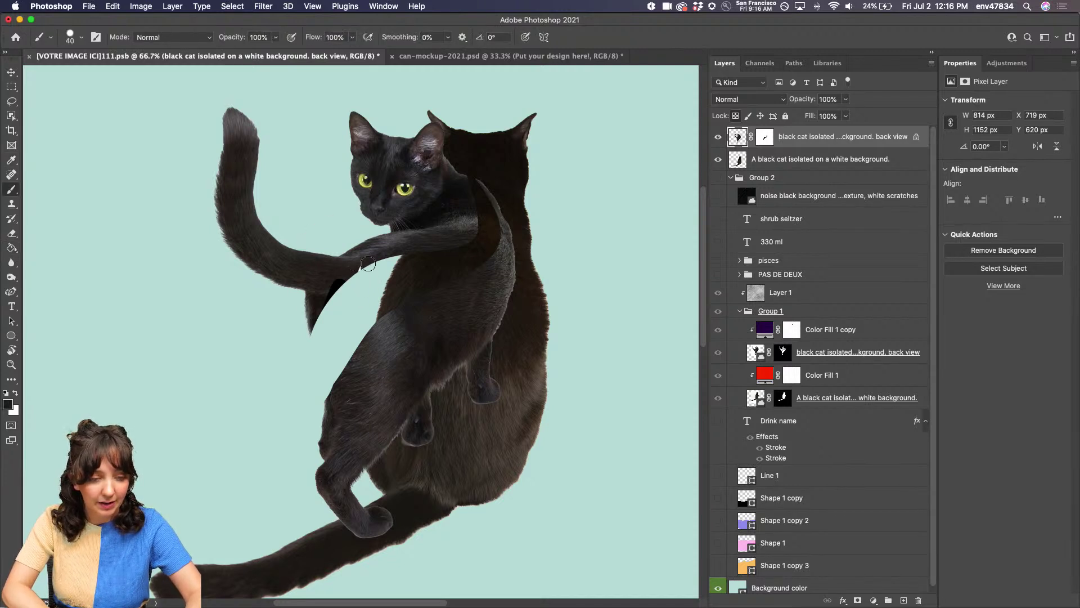
pyautogui.moveTo(368, 264)
pyautogui.mouseDown()
pyautogui.moveTo(336, 287)
pyautogui.moveTo(316, 333)
pyautogui.mouseUp()
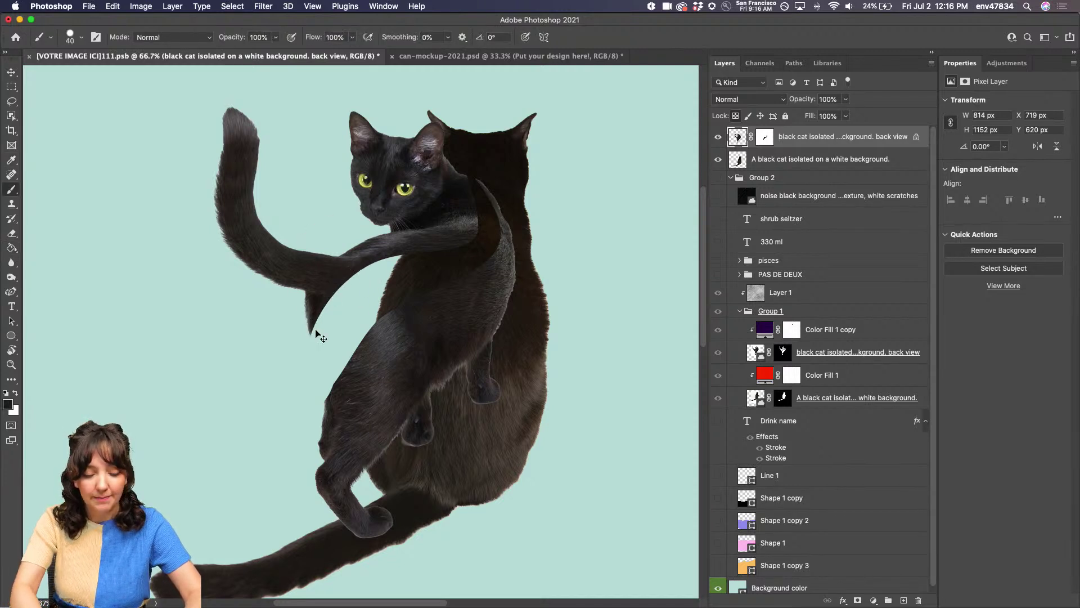
# Step: Hide and show the raised-tail cat layer to examine how its hind legs overlap the seated cat
pyautogui.press('super+minus')
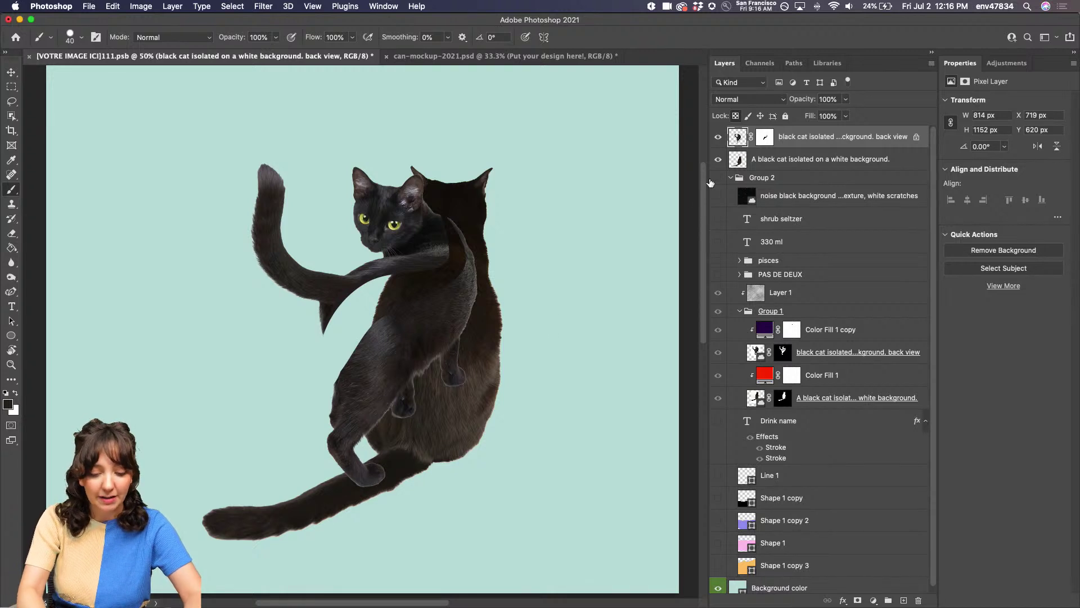
pyautogui.press('super+equal')
pyautogui.press('super+equal')
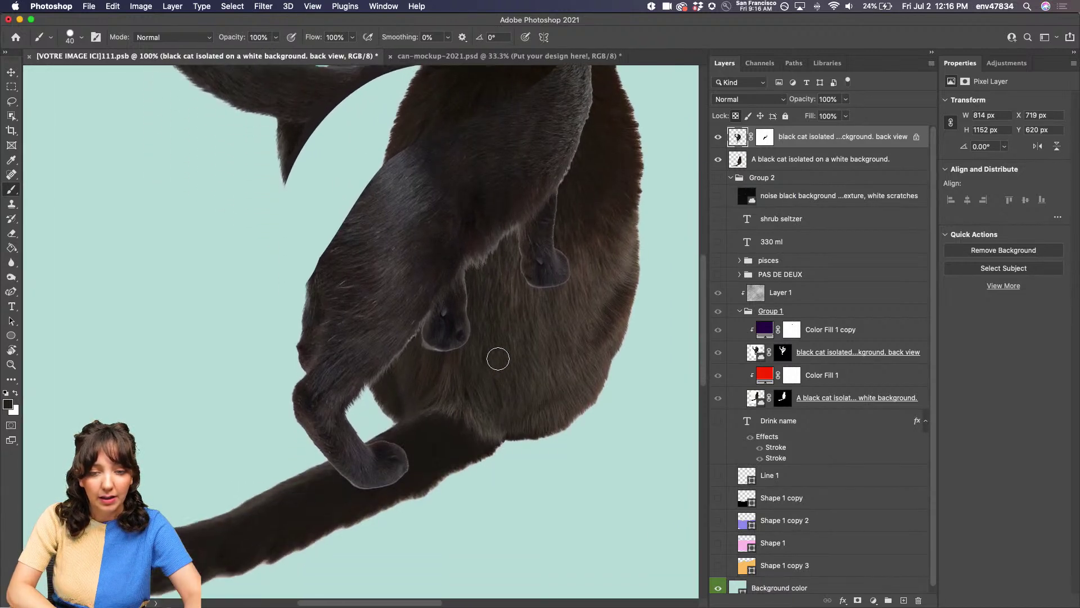
pyautogui.click(717, 135)
pyautogui.click(718, 136)
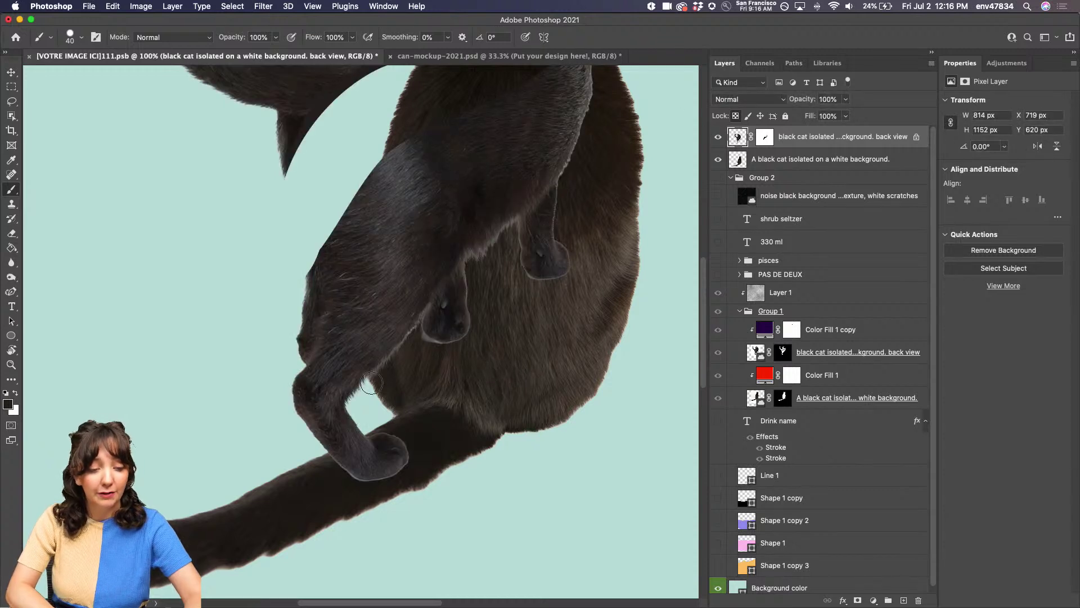
# Step: Try brushing black over the hind paw on the raised-tail cat's layer mask without a selection, and undo the strokes
pyautogui.click(765, 137)
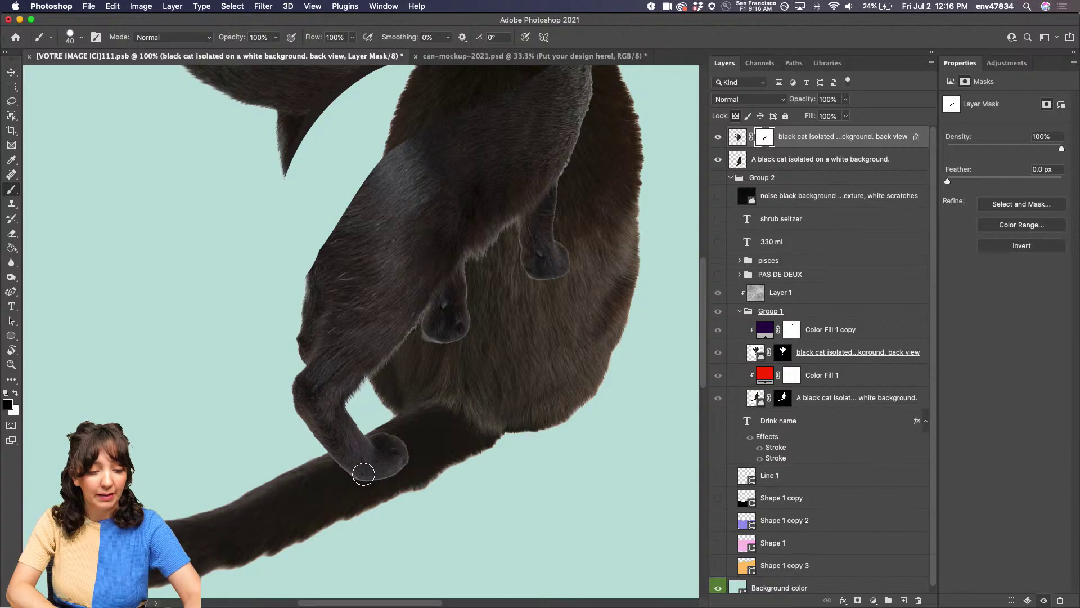
pyautogui.moveTo(363, 475)
pyautogui.mouseDown()
pyautogui.moveTo(393, 440)
pyautogui.moveTo(346, 472)
pyautogui.moveTo(374, 444)
pyautogui.moveTo(335, 456)
pyautogui.mouseUp()
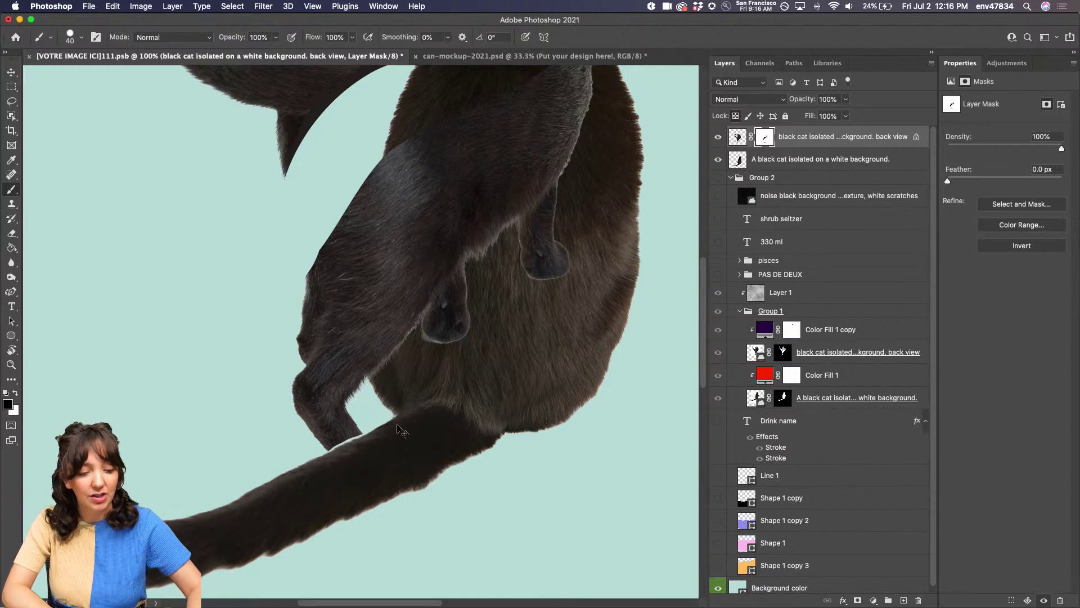
pyautogui.hotkey('ctrl', 'z')
pyautogui.hotkey('ctrl', 'z')
pyautogui.hotkey('ctrl', 'z')
pyautogui.hotkey('ctrl', 'z')
pyautogui.hotkey('ctrl', 'z')
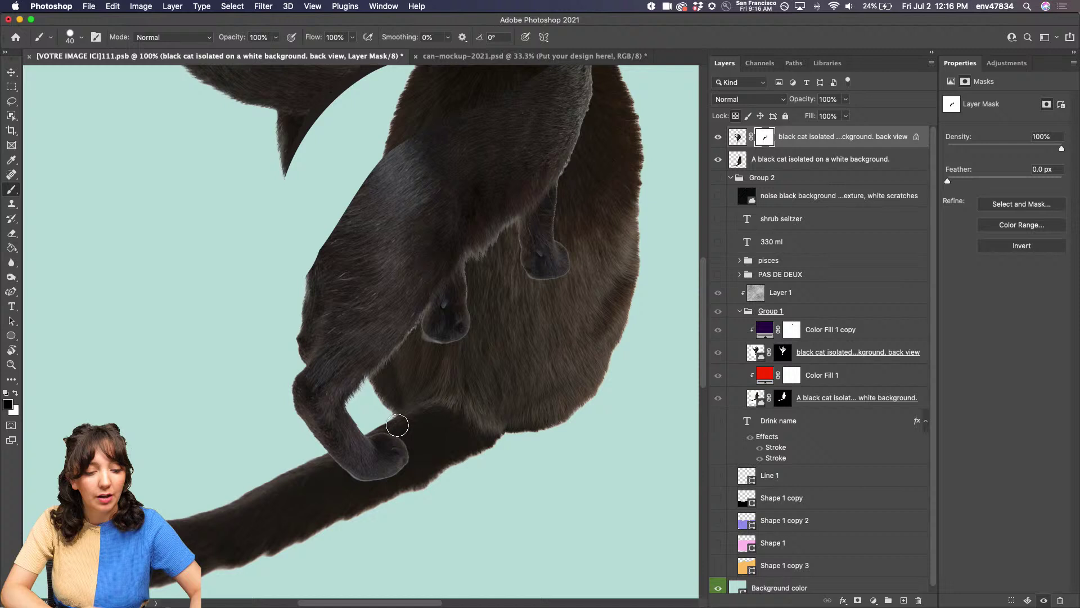
# Step: Load the seated cat's outline as a selection, brush out the hind paw over its tail on the raised-tail cat's layer mask, and deselect
pyautogui.click(718, 160)
pyautogui.click(718, 160)
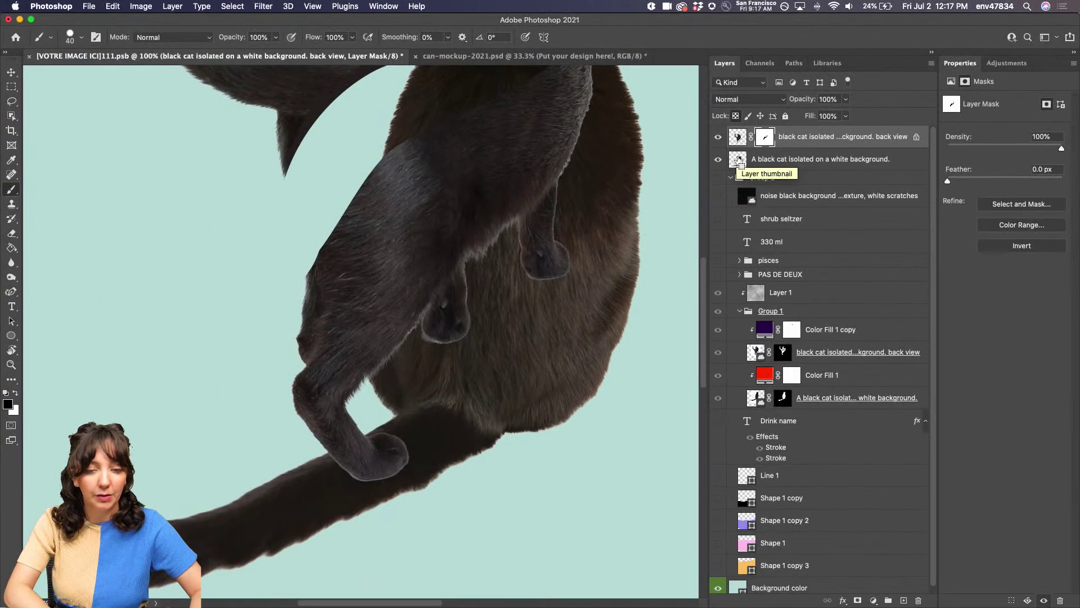
pyautogui.keyDown('ctrl'); pyautogui.click(739, 160); pyautogui.keyUp('ctrl')
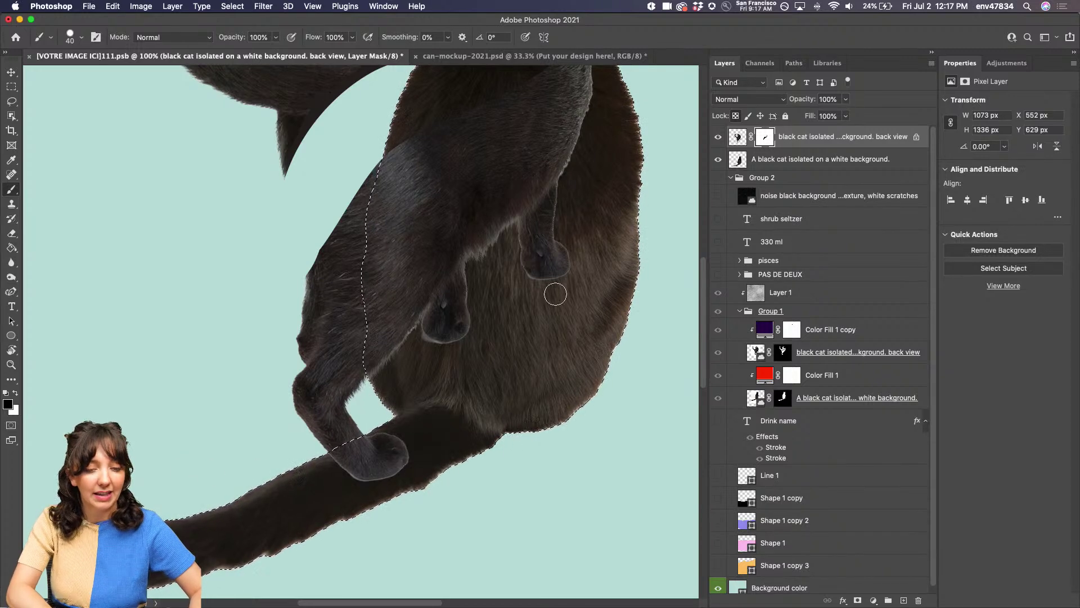
pyautogui.click(756, 140)
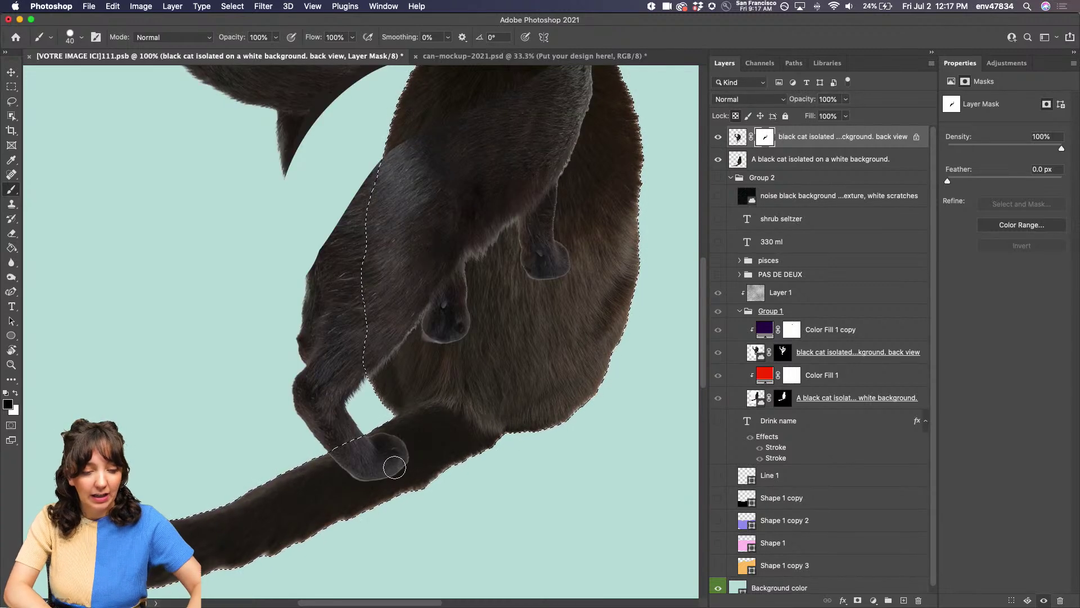
pyautogui.moveTo(392, 470)
pyautogui.mouseDown()
pyautogui.moveTo(352, 490)
pyautogui.moveTo(425, 448)
pyautogui.moveTo(369, 480)
pyautogui.moveTo(382, 456)
pyautogui.moveTo(337, 467)
pyautogui.moveTo(373, 425)
pyautogui.moveTo(345, 445)
pyautogui.mouseUp()
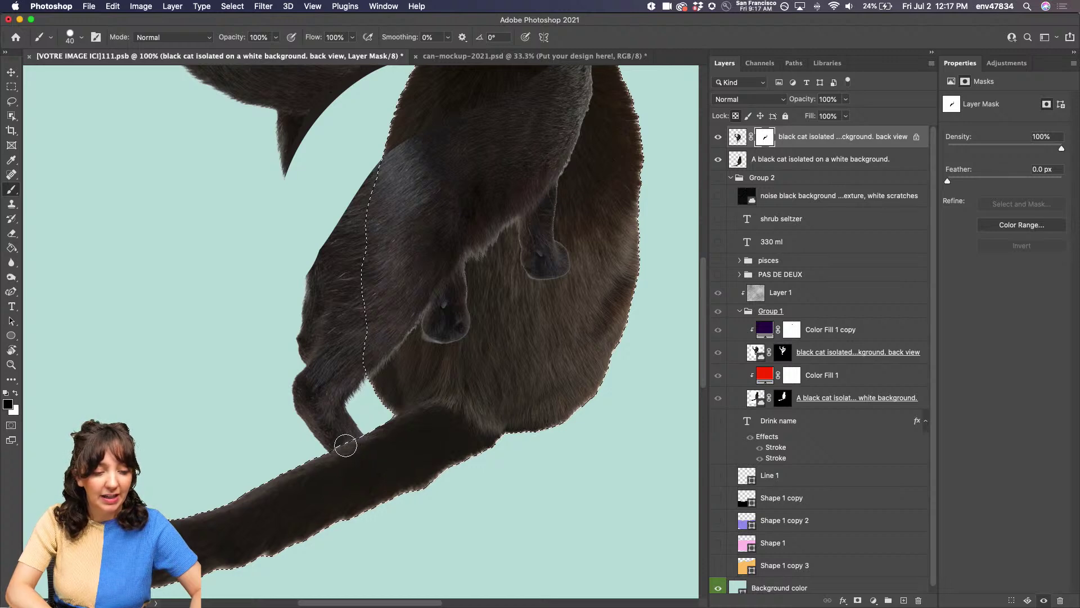
pyautogui.scroll(3, 336, 446)
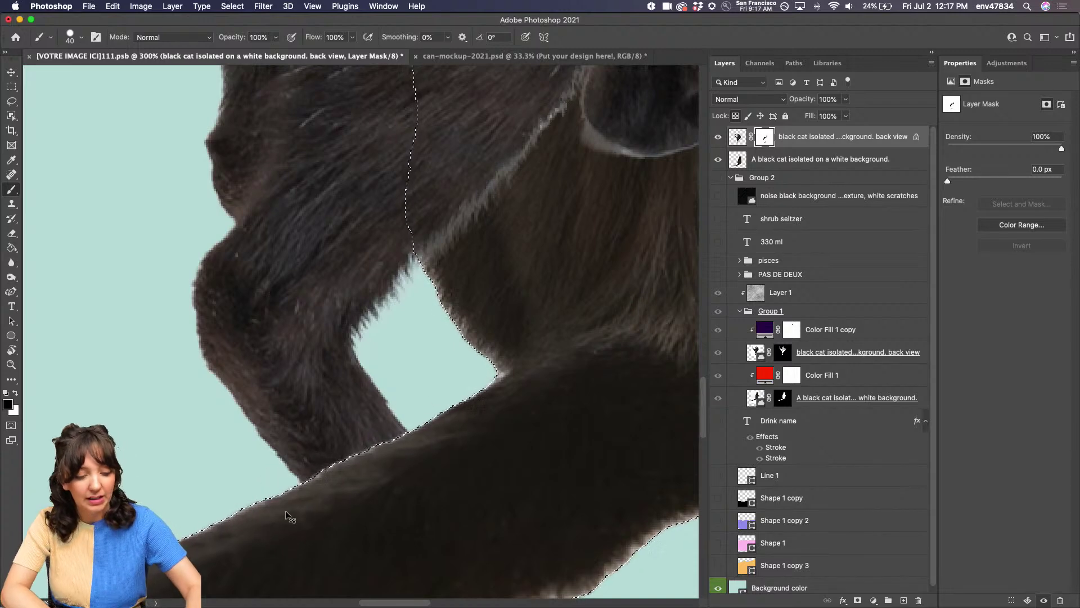
pyautogui.hotkey('ctrl', 'd')
# Step: Examine the two overlapping cats as a whole and up close, from the tucked hind paw to the heads
pyautogui.scroll(-6, 285, 511)
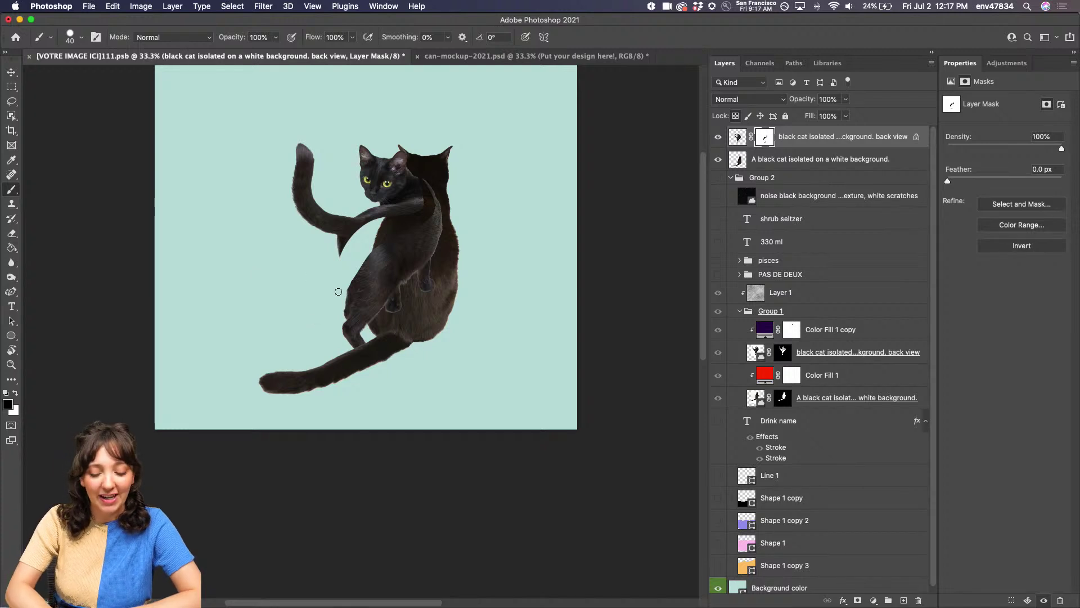
pyautogui.scroll(2, 339, 291)
pyautogui.scroll(4, 338, 292)
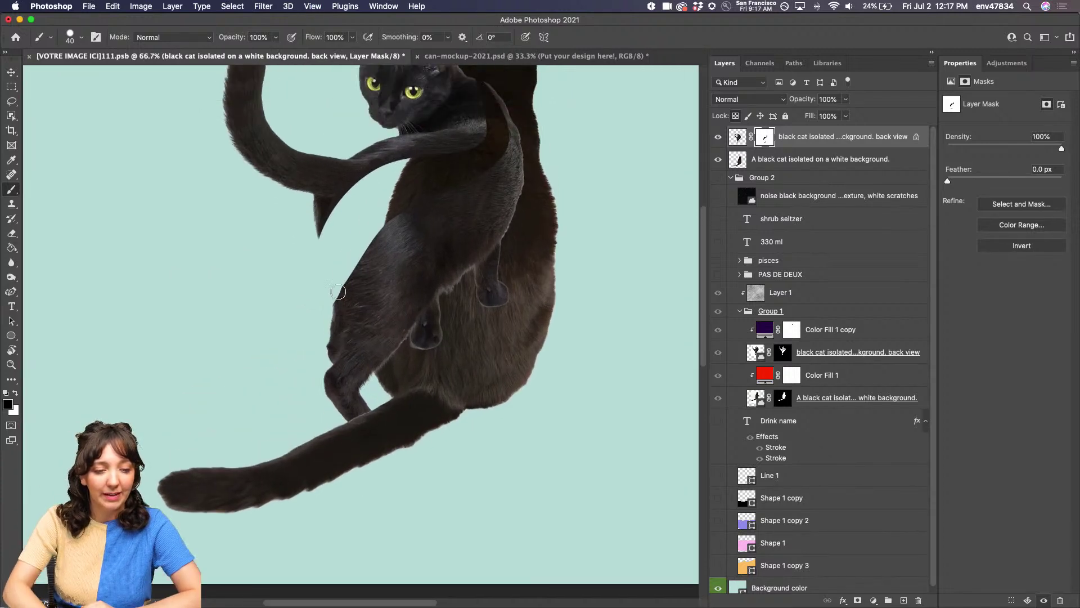
pyautogui.scroll(3, 363, 213)
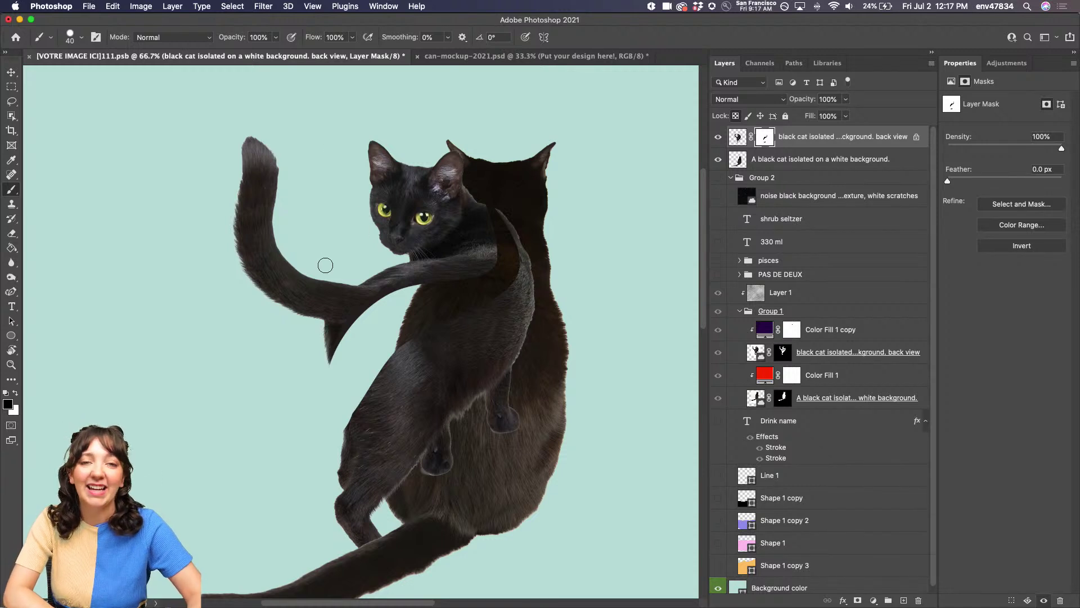
pyautogui.scroll(-4, 325, 265)
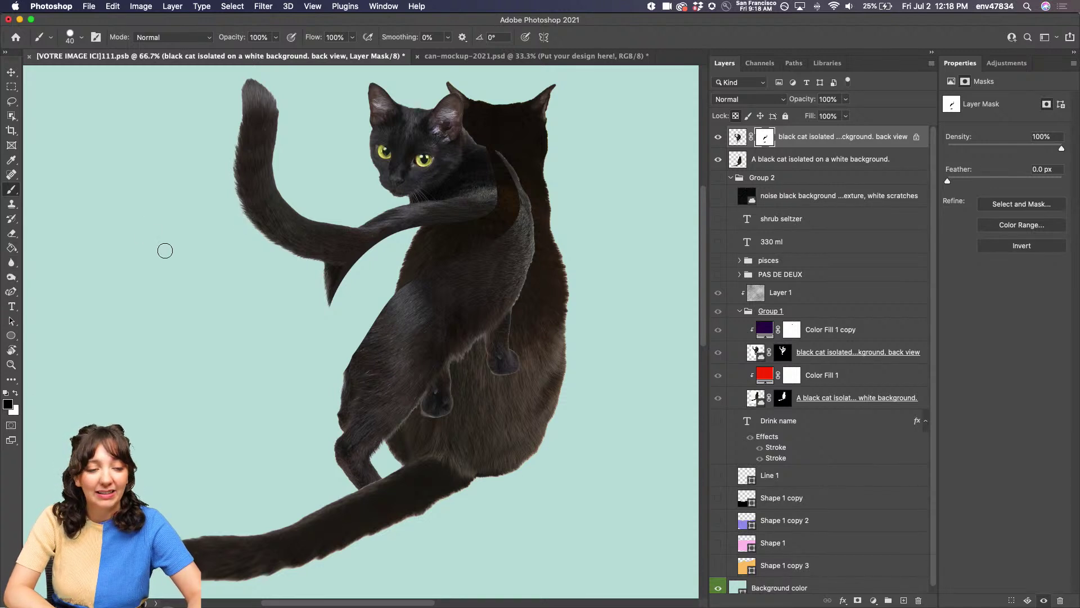
pyautogui.press('super+equal')
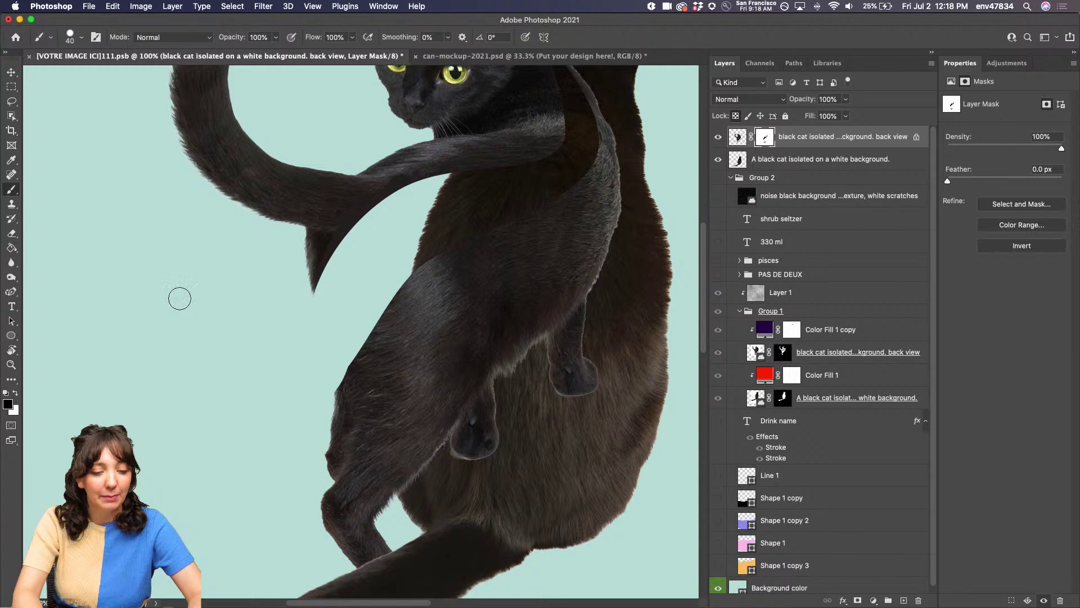
pyautogui.scroll(3, 264, 291)
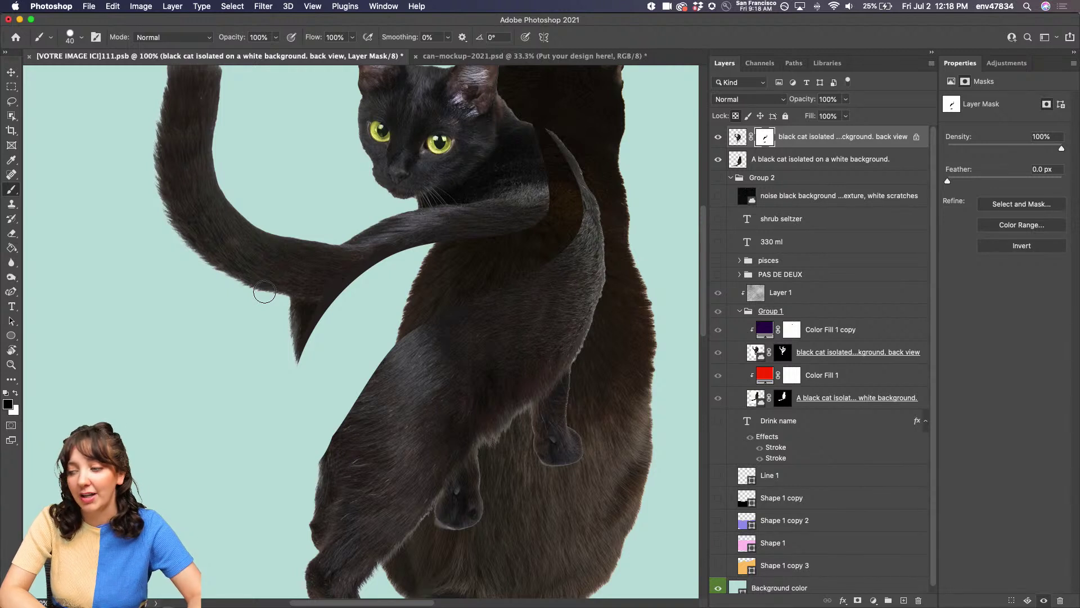
pyautogui.scroll(3, 272, 311)
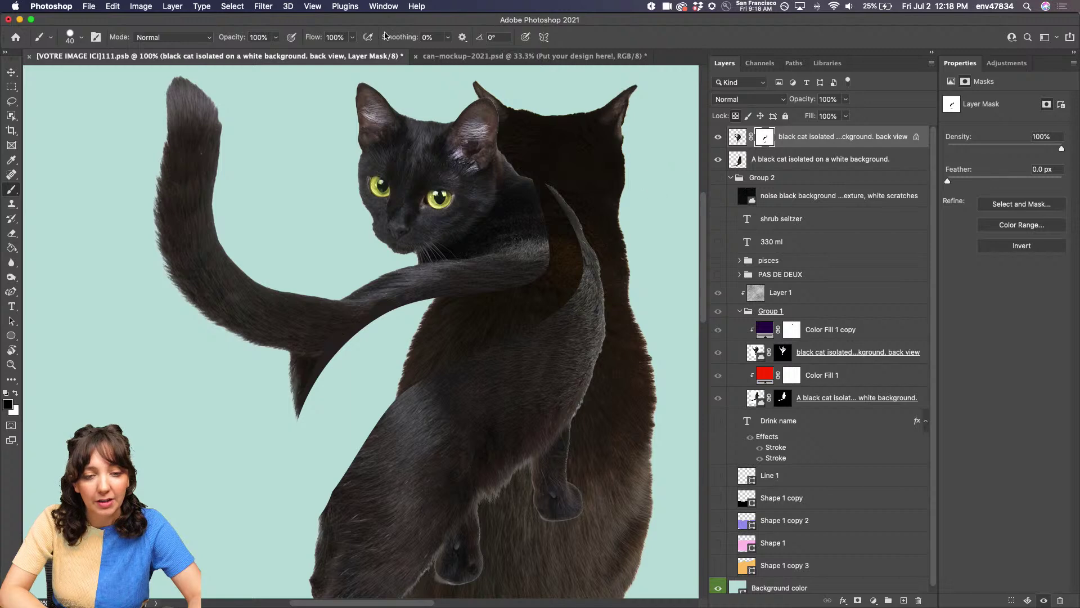
# Step: Show Group 2 with the purple and orange reference cats, and compare by hiding and showing the raised-tail cat layer
pyautogui.click(718, 179)
pyautogui.press('super+minus')
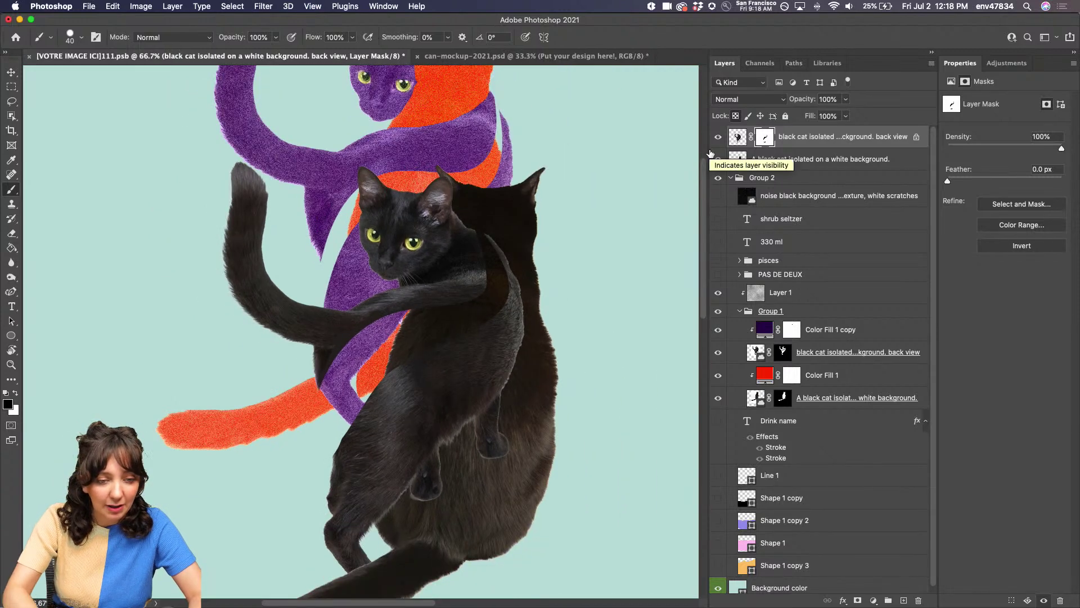
pyautogui.scroll(3, 487, 197)
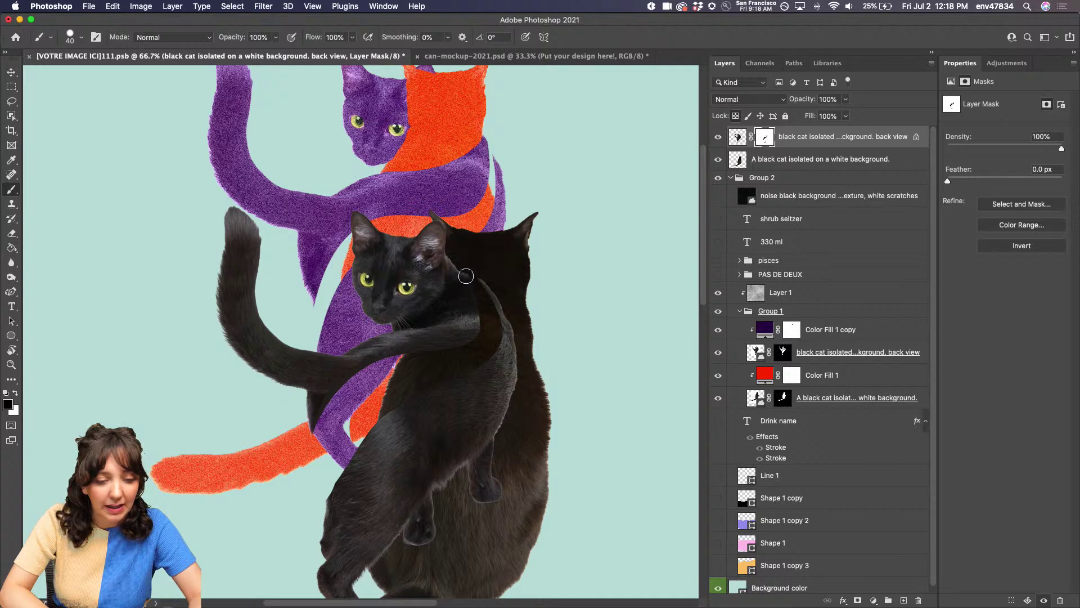
pyautogui.press('super+plus')
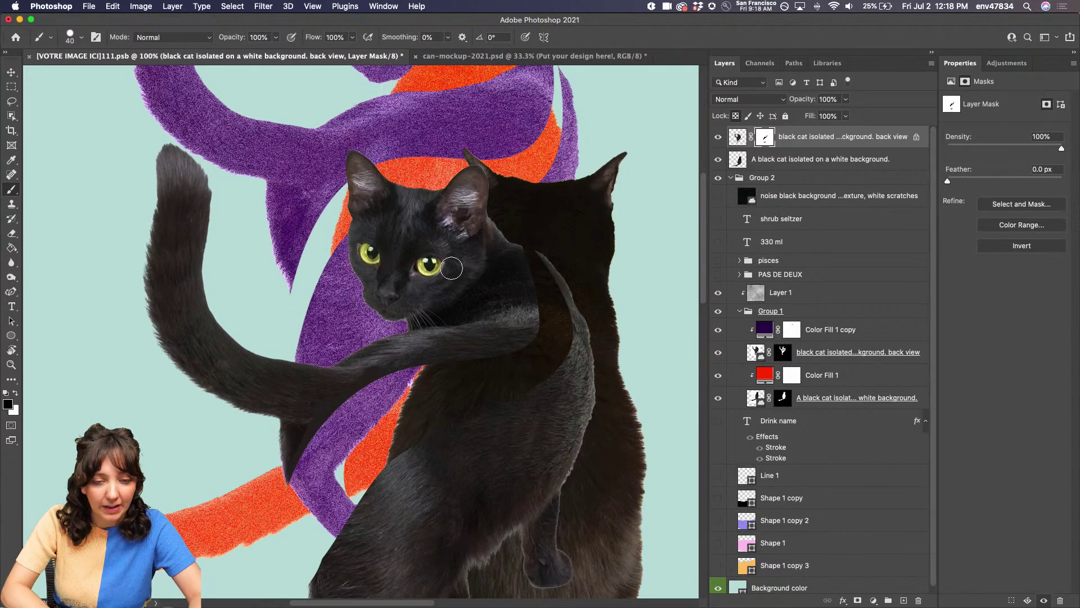
pyautogui.click(719, 138)
pyautogui.click(719, 138)
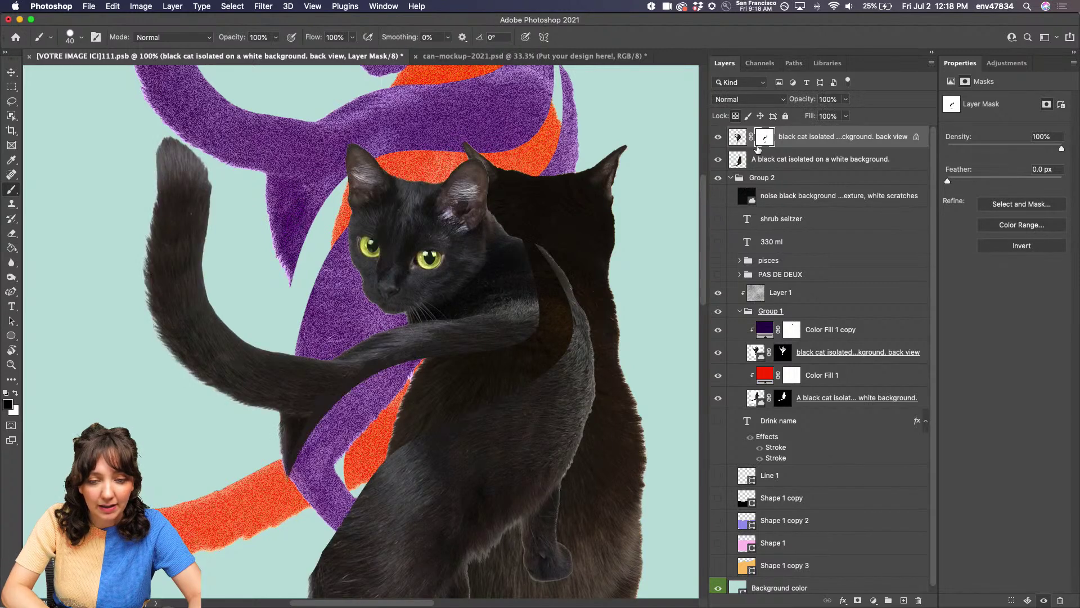
# Step: Draw a closed Curvature Pen path around the raised-tail cat's neck, between its chin and the tail wrapping across
pyautogui.press('l')
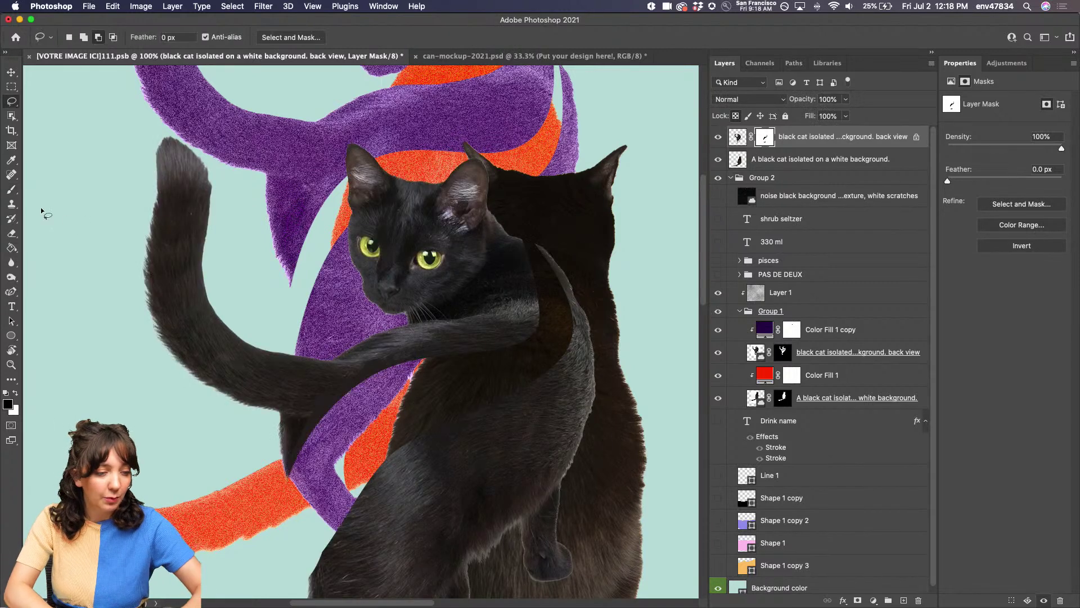
pyautogui.click(12, 292)
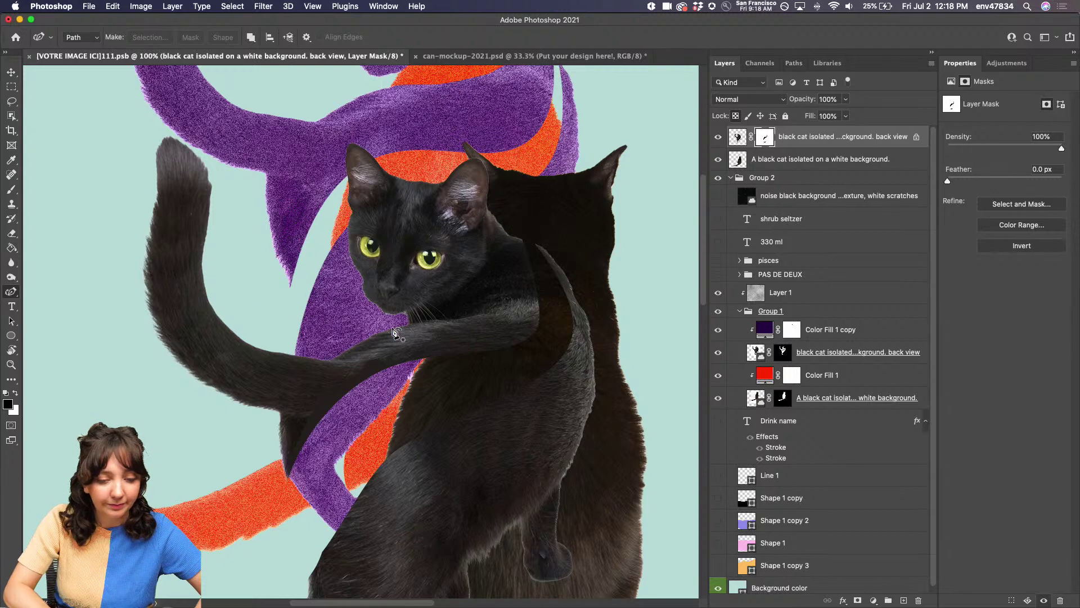
pyautogui.click(408, 323)
pyautogui.click(465, 319)
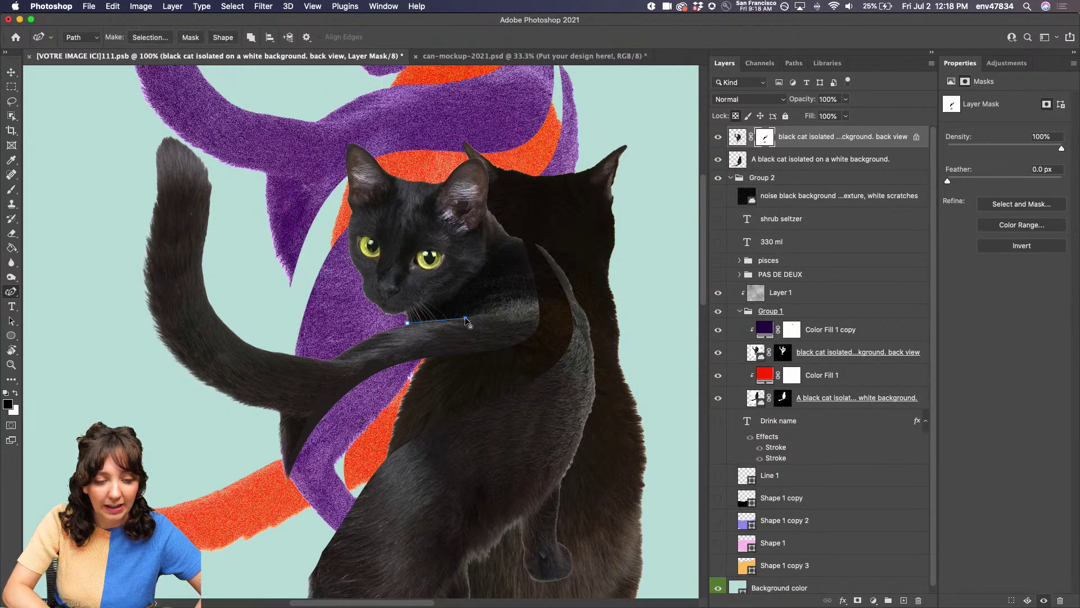
pyautogui.moveTo(521, 290); pyautogui.dragTo(526, 250)
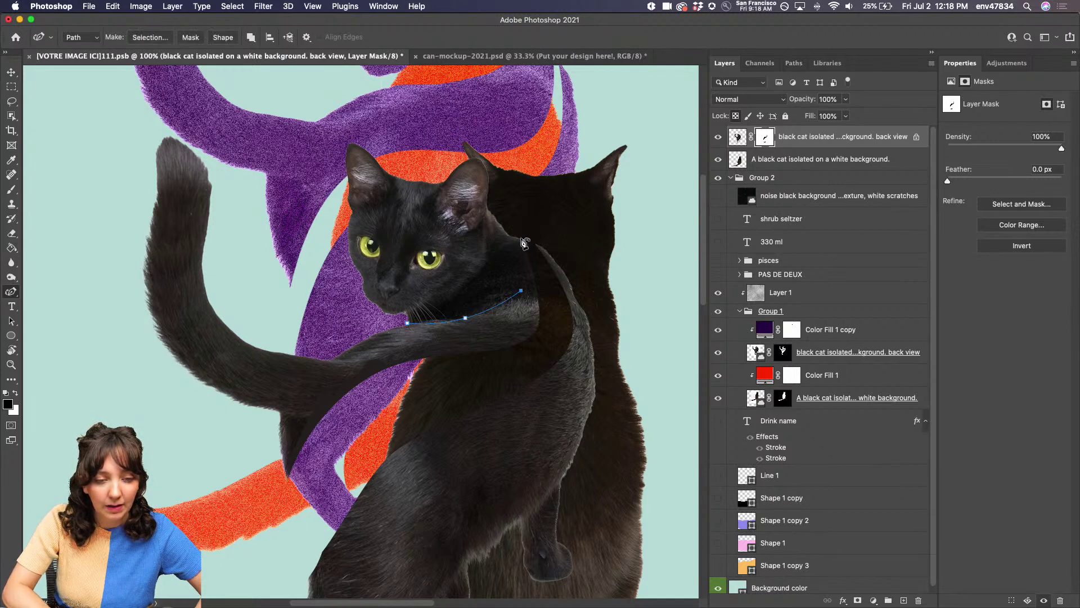
pyautogui.click(522, 239)
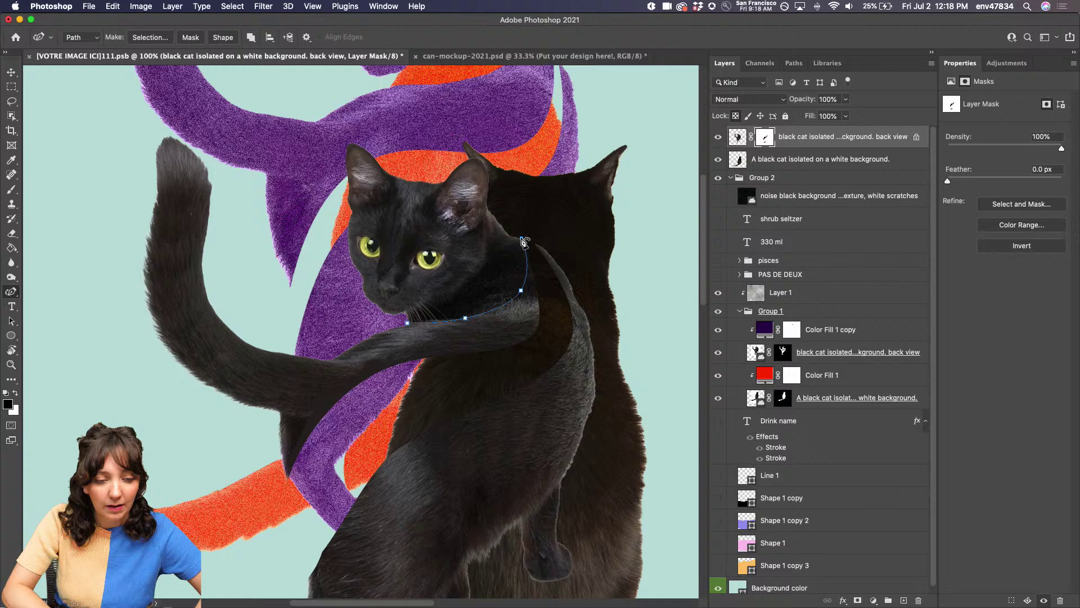
pyautogui.click(494, 213)
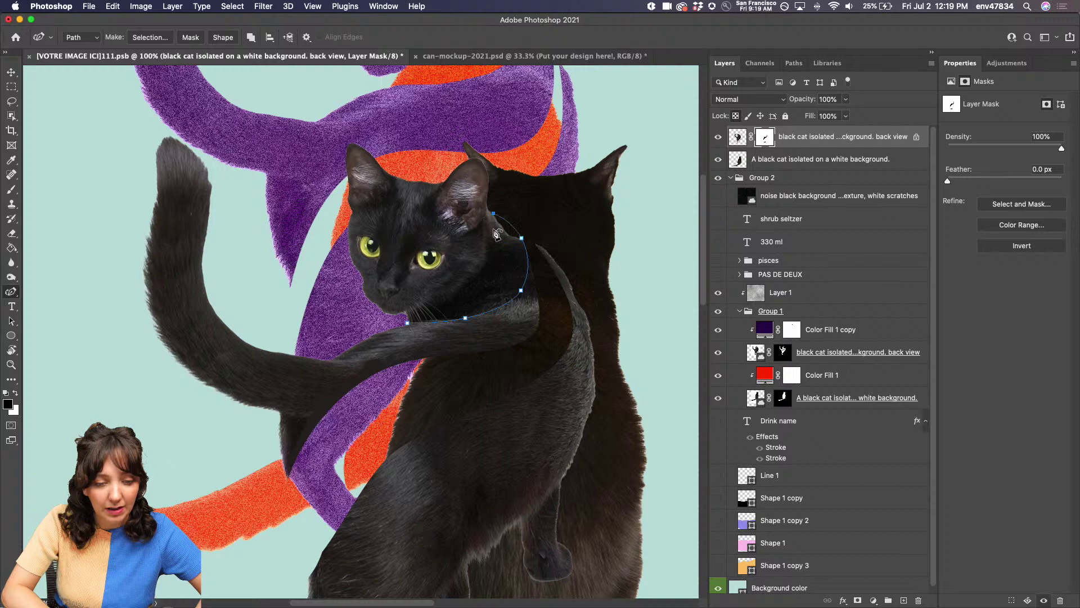
pyautogui.click(483, 268)
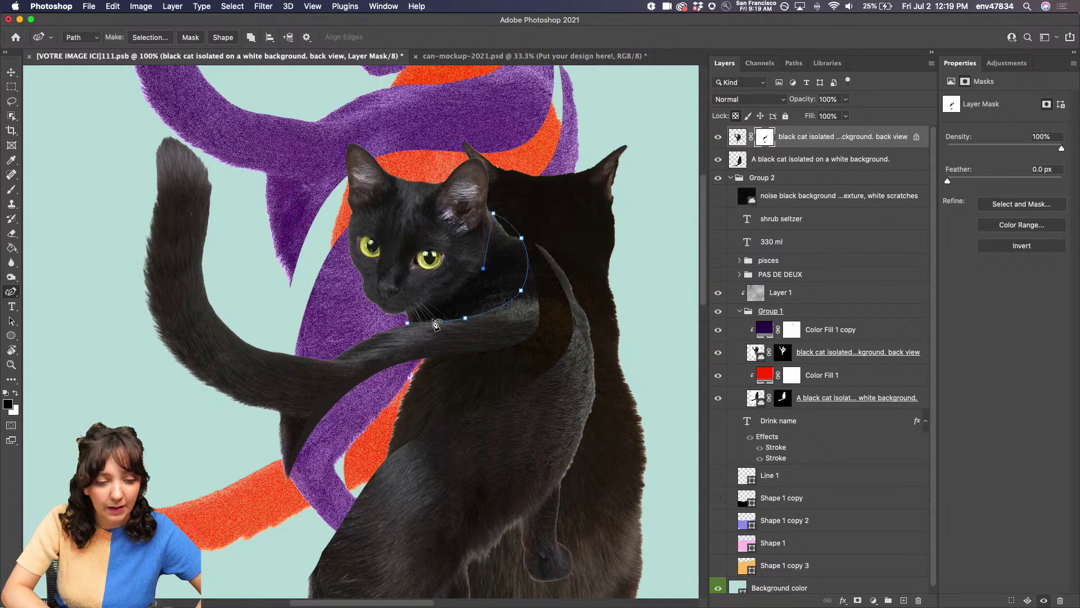
pyautogui.moveTo(433, 296); pyautogui.dragTo(404, 313)
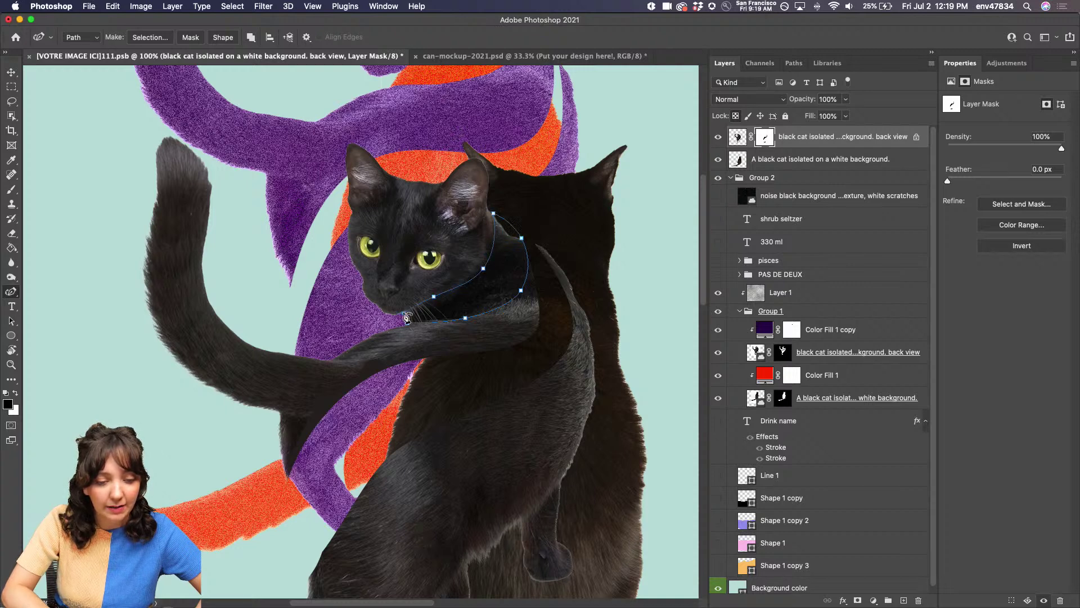
pyautogui.click(407, 326)
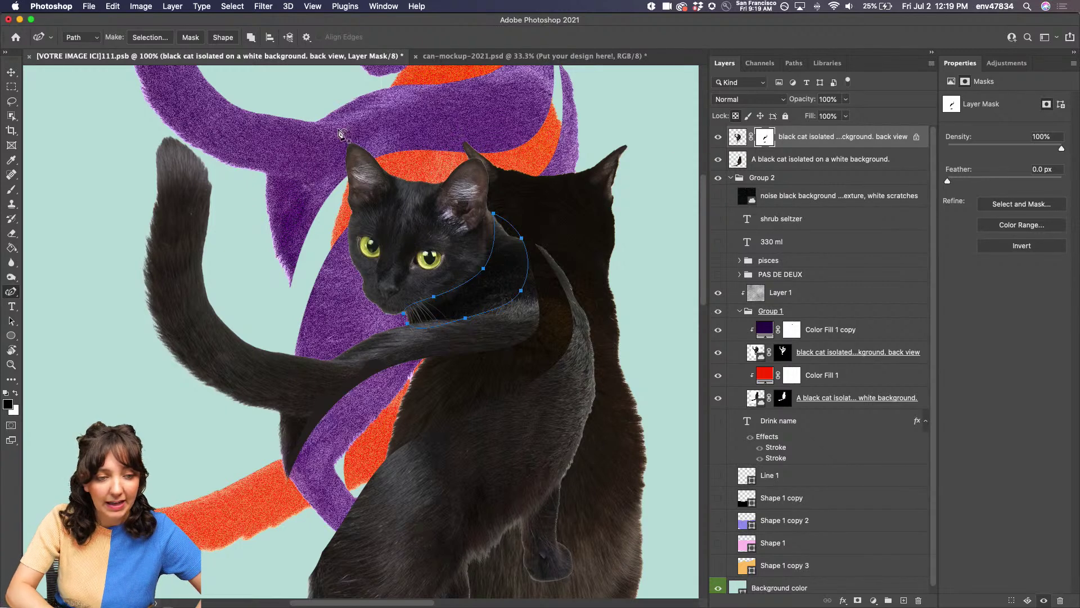
# Step: Convert the neck path to a selection with a 0-pixel feather, fill it with black on the raised-tail cat's layer mask, and deselect
pyautogui.click(150, 37)
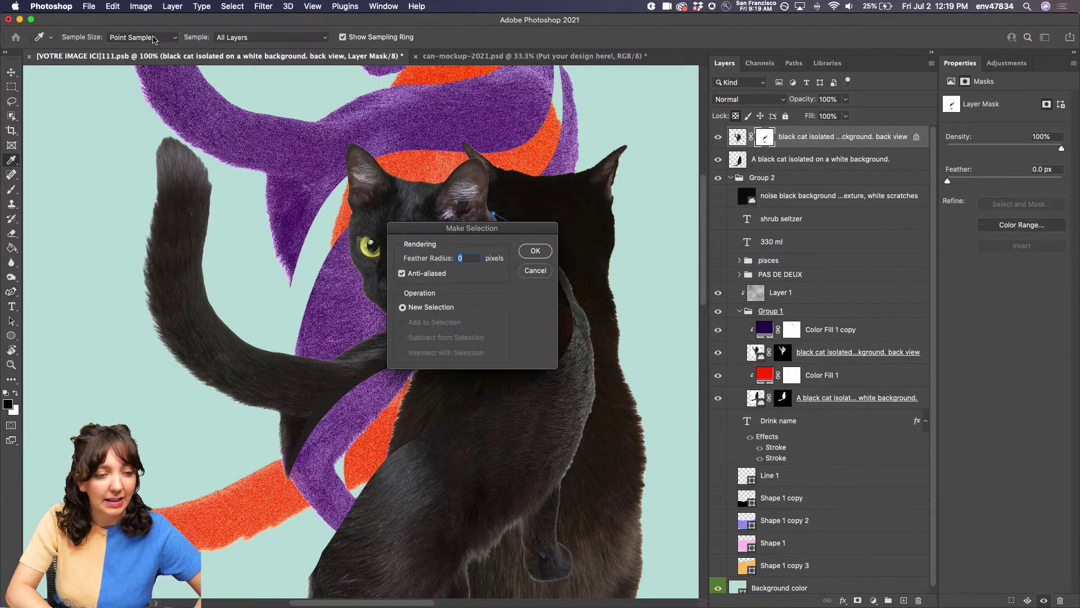
pyautogui.click(535, 250)
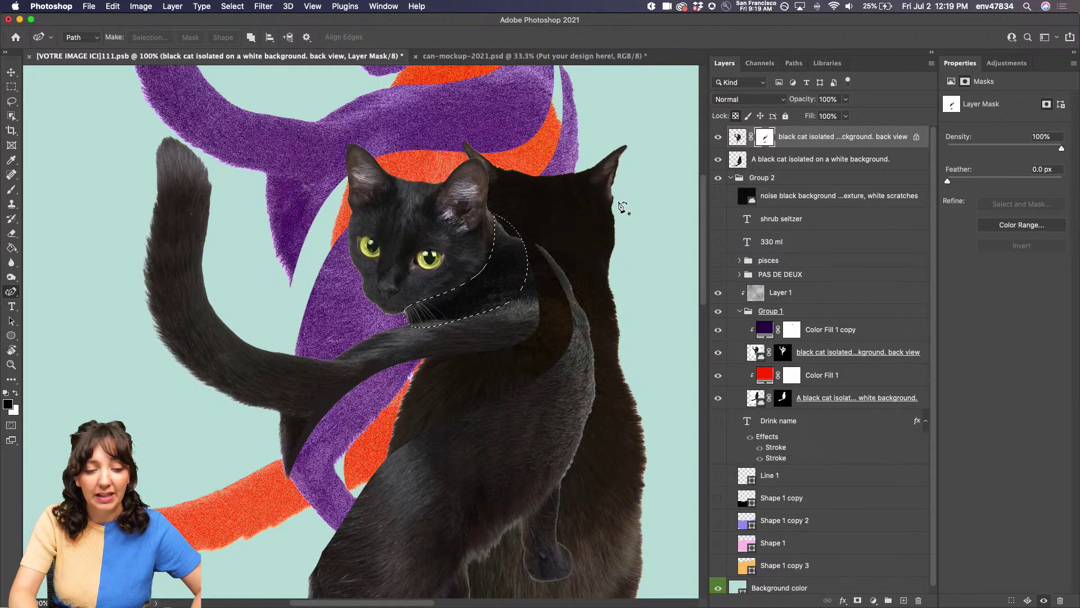
pyautogui.hotkey('alt', 'BackSpace')
pyautogui.hotkey('ctrl', 'z')
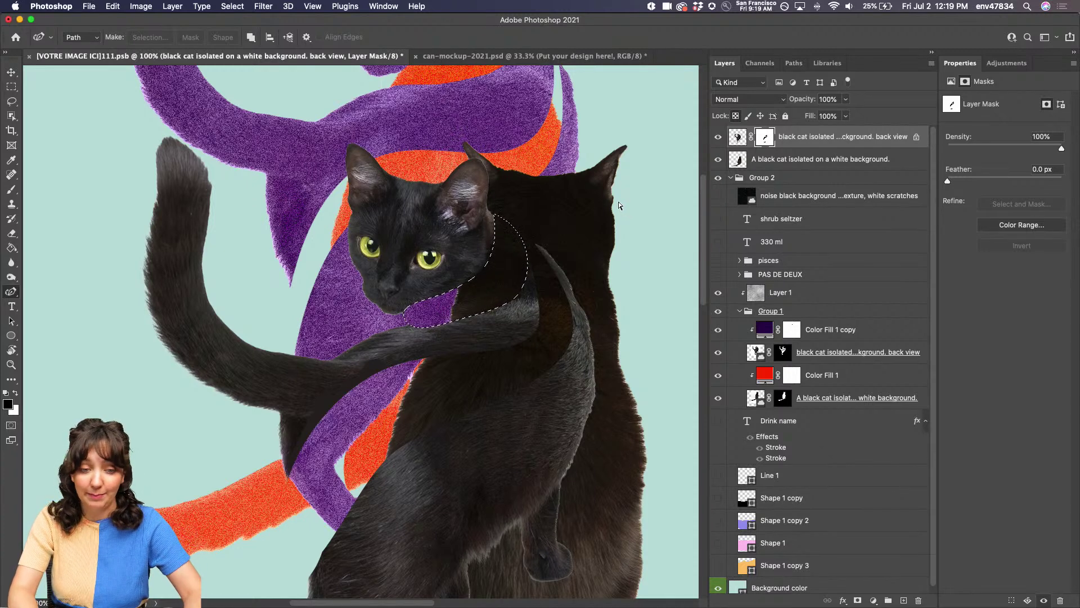
pyautogui.hotkey('ctrl', 'd')
pyautogui.scroll(3, 654, 297)
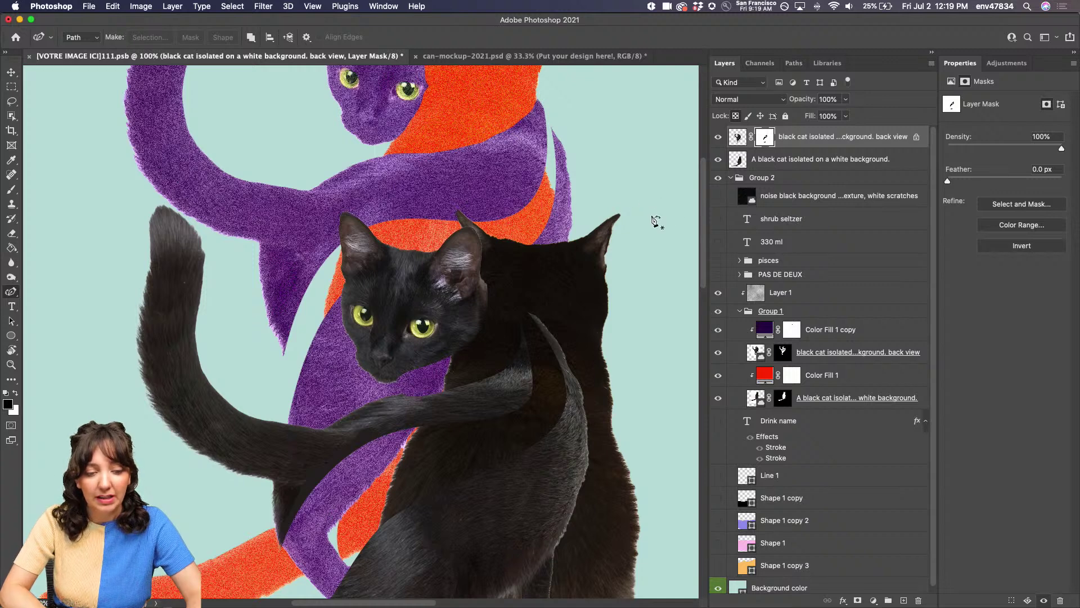
# Step: Load the seated cat's outline as a selection, paint black within it on the raised-tail cat's mask along the head with a 50 px brush, and deselect
pyautogui.click(718, 160)
pyautogui.click(718, 160)
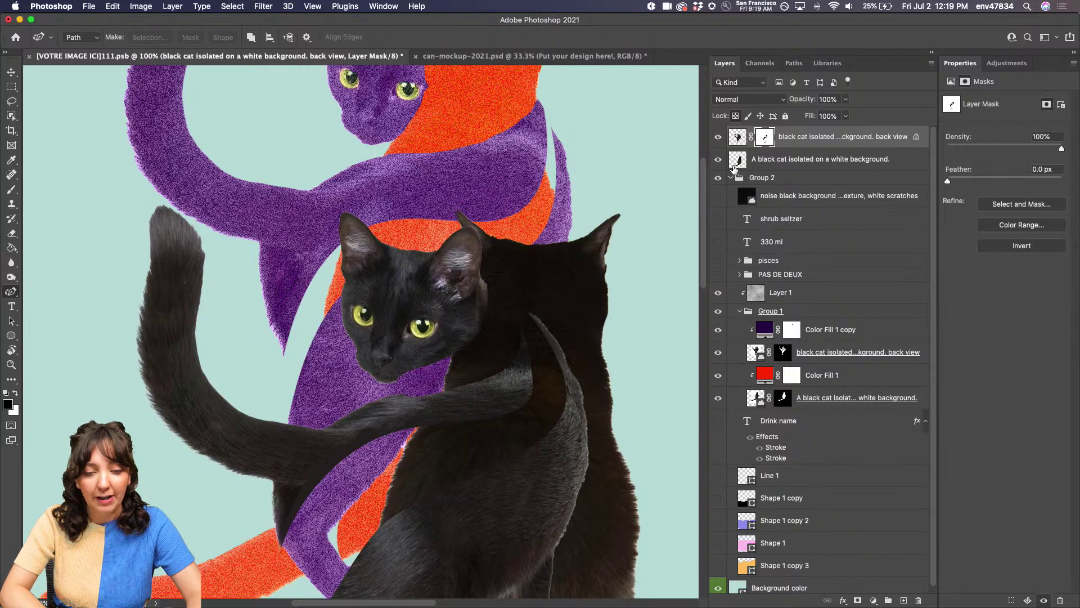
pyautogui.click(742, 161)
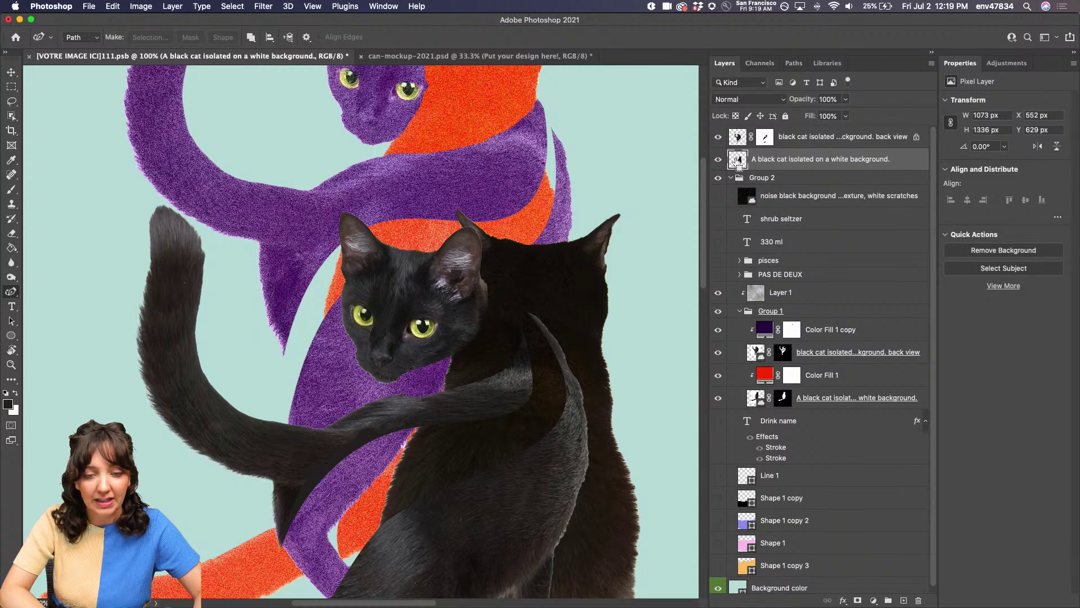
pyautogui.keyDown('super'); pyautogui.click(738, 162); pyautogui.keyUp('super')
pyautogui.click(761, 138)
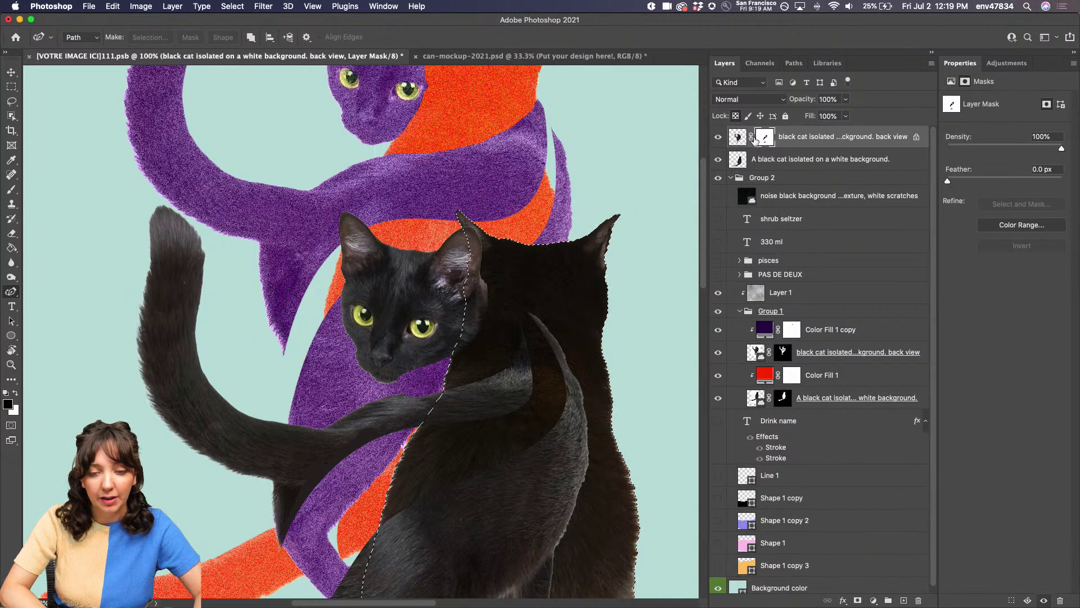
pyautogui.press('b')
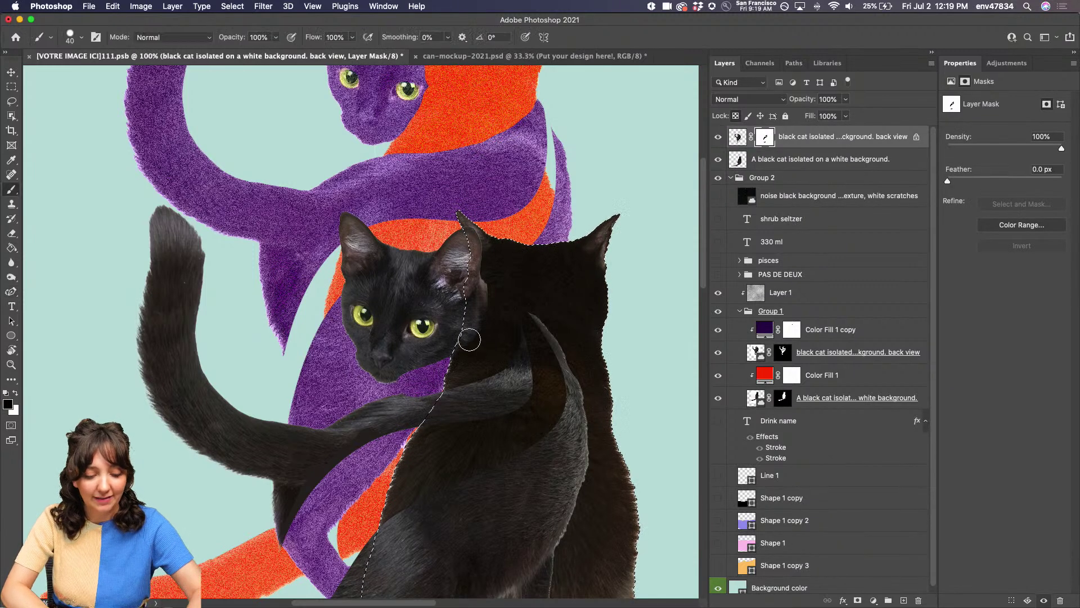
pyautogui.press(']')
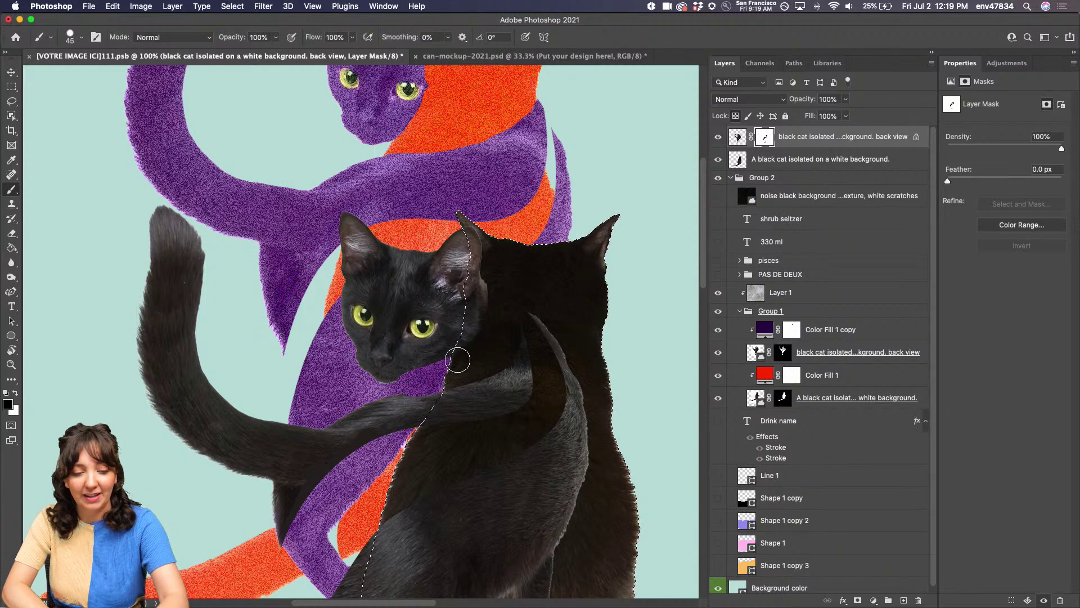
pyautogui.press(']')
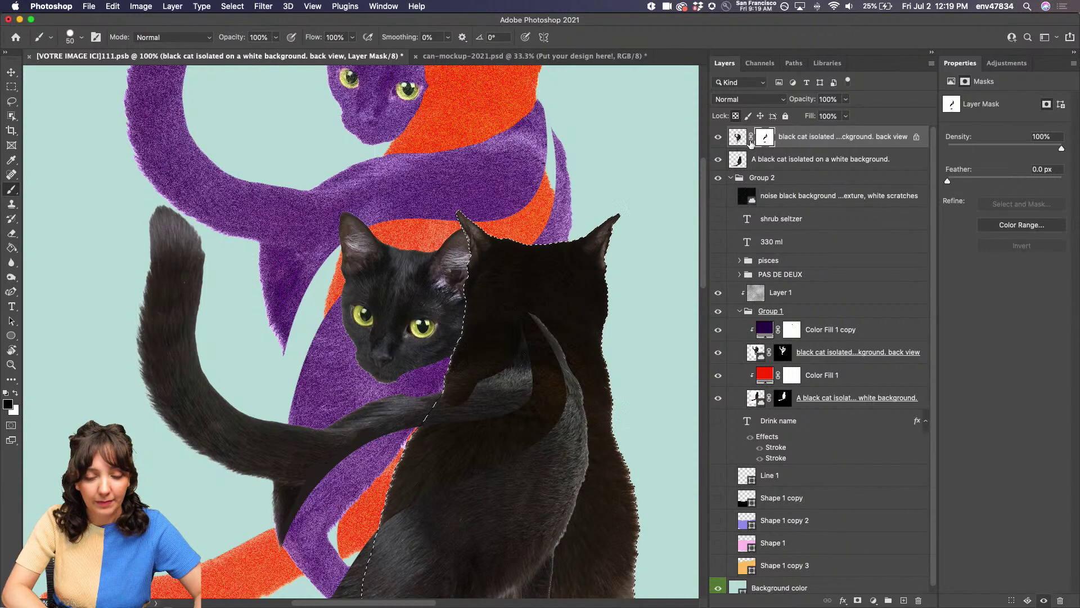
# Step: Hide Group 1 with the purple and orange reference cats, and compare by hiding and showing the raised-tail cat layer
pyautogui.press('super+minus')
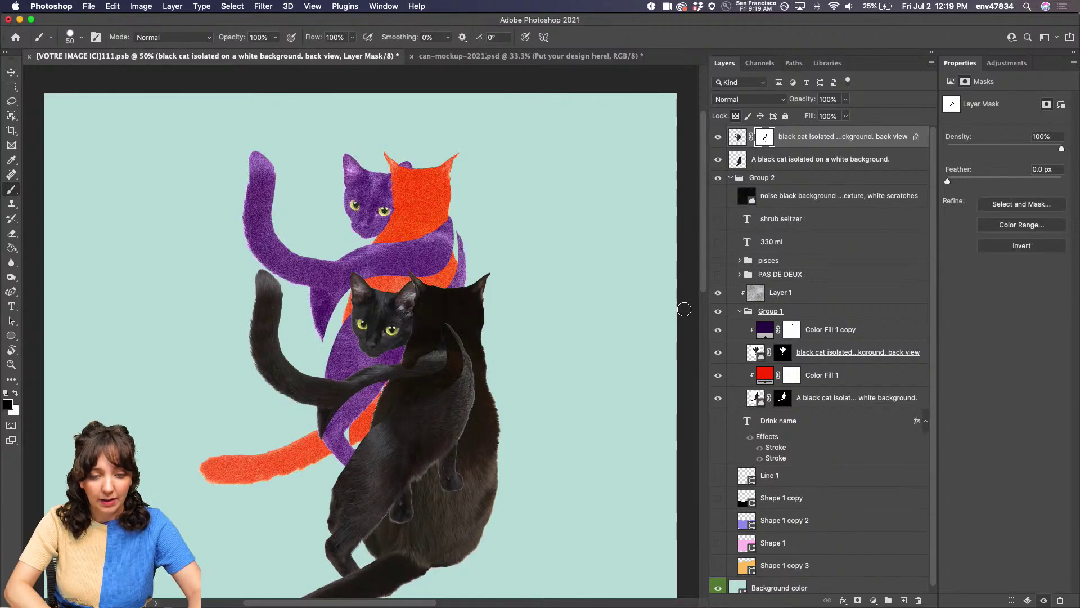
pyautogui.click(718, 311)
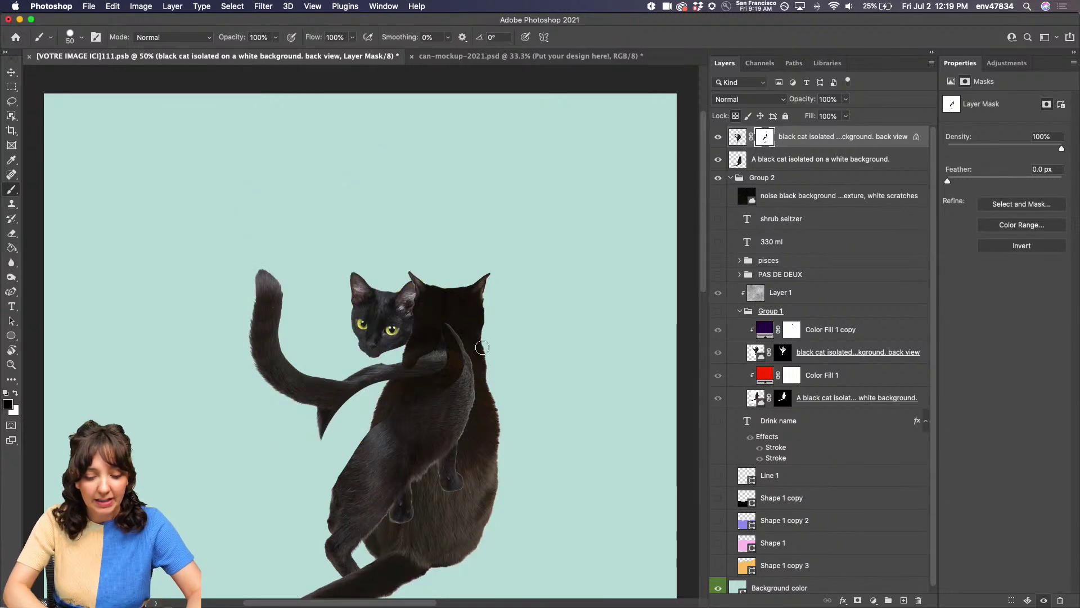
pyautogui.press('super+plus')
pyautogui.press('super+plus')
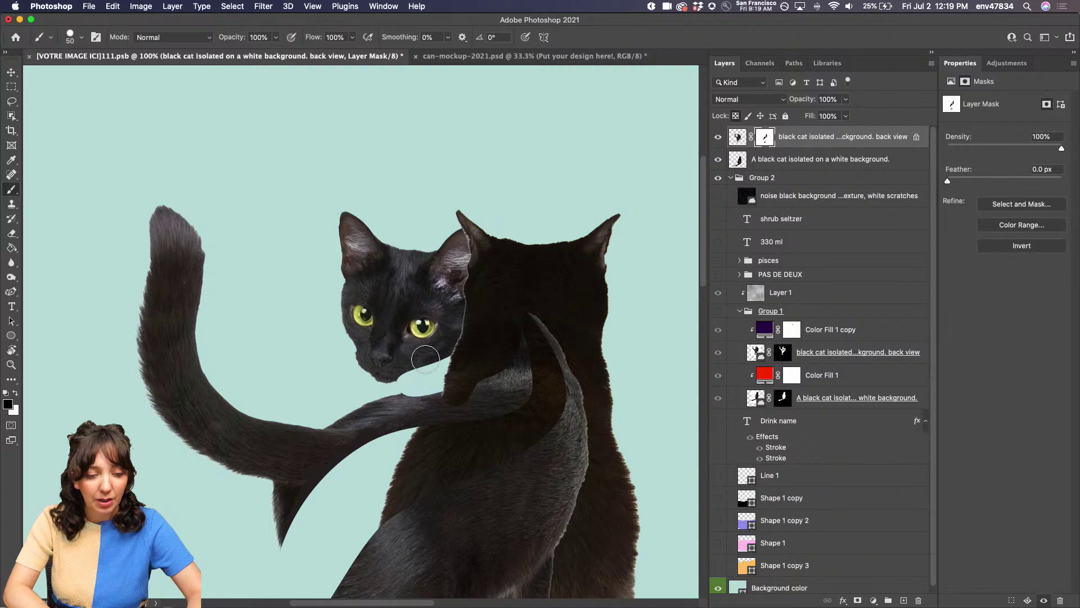
pyautogui.click(718, 138)
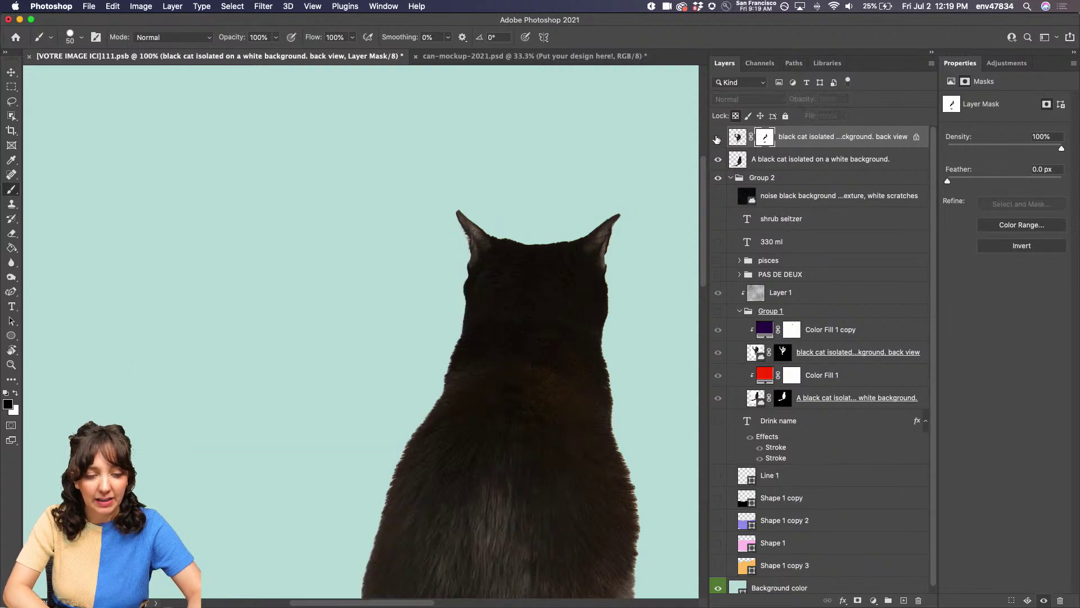
pyautogui.click(718, 138)
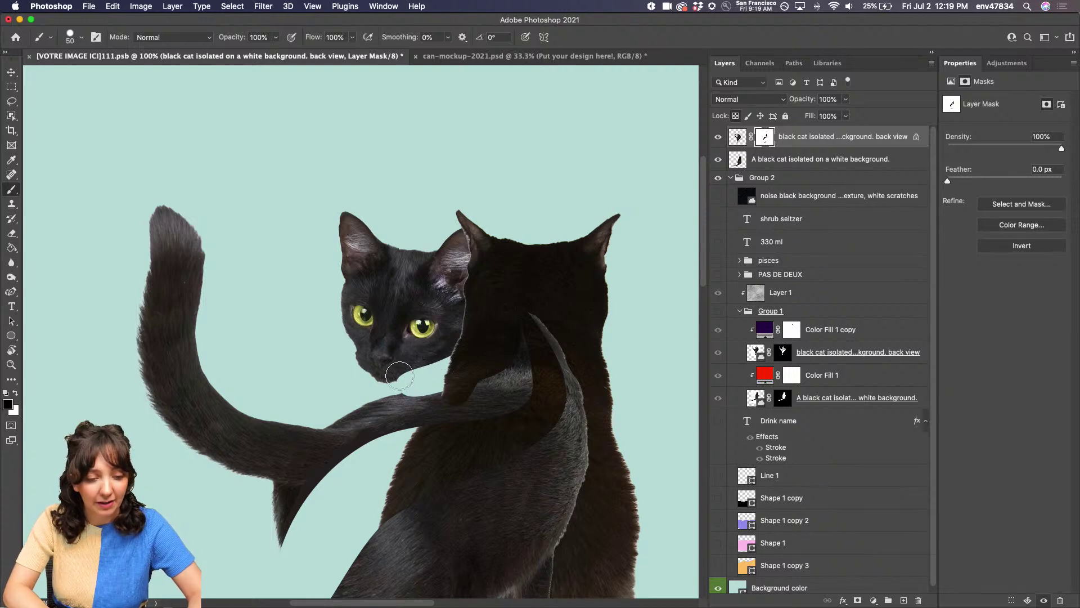
# Step: Paint white on the raised-tail cat's layer mask between the chin and the tail to restore its neck and whiskers
pyautogui.press('super+plus')
pyautogui.press('super+plus')
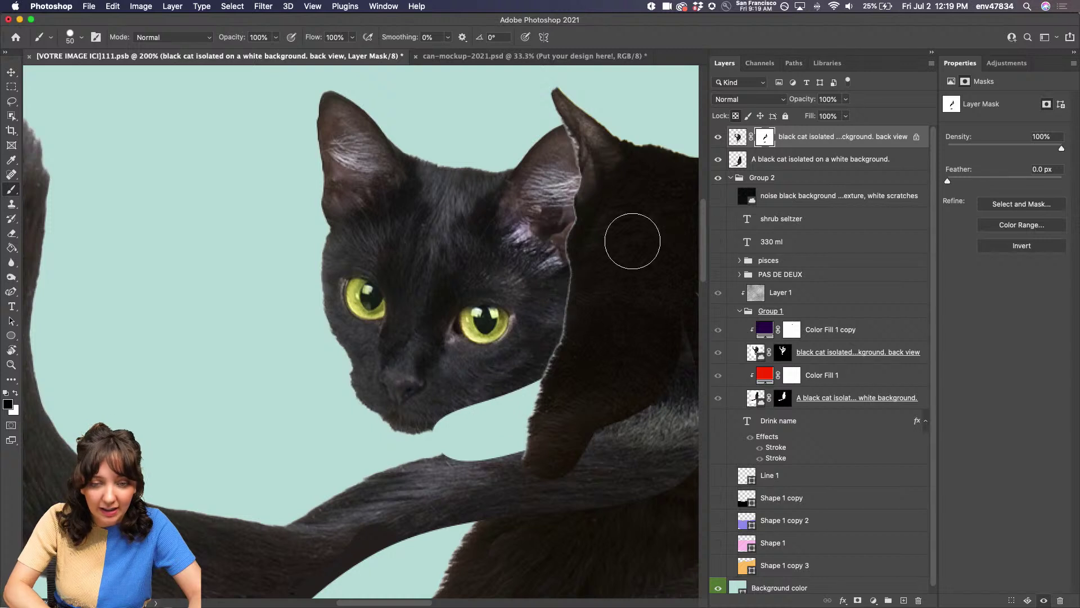
pyautogui.scroll(-3, 514, 241)
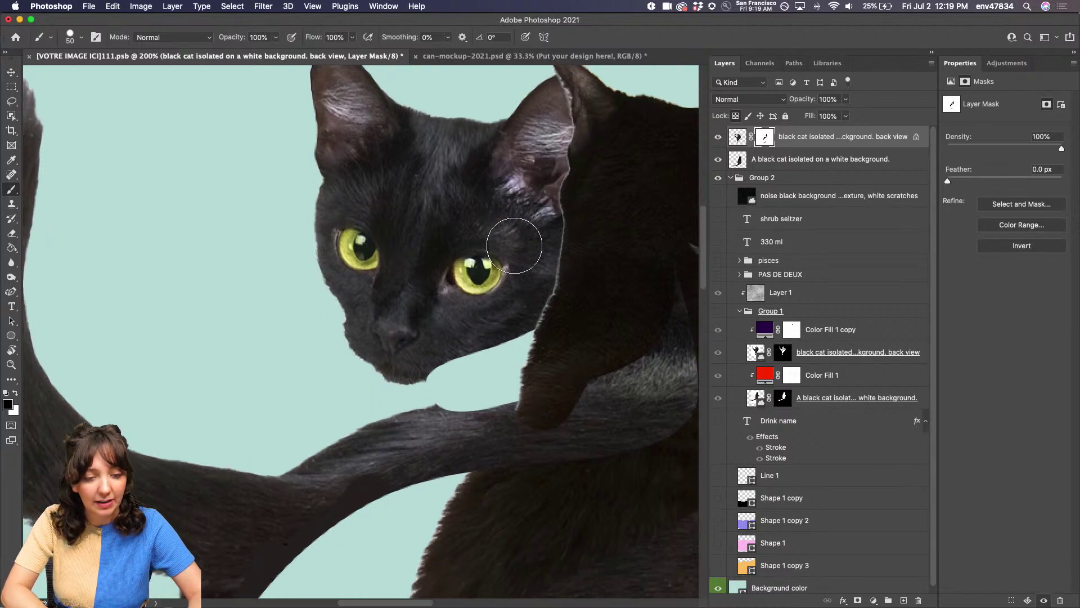
pyautogui.click(15, 393)
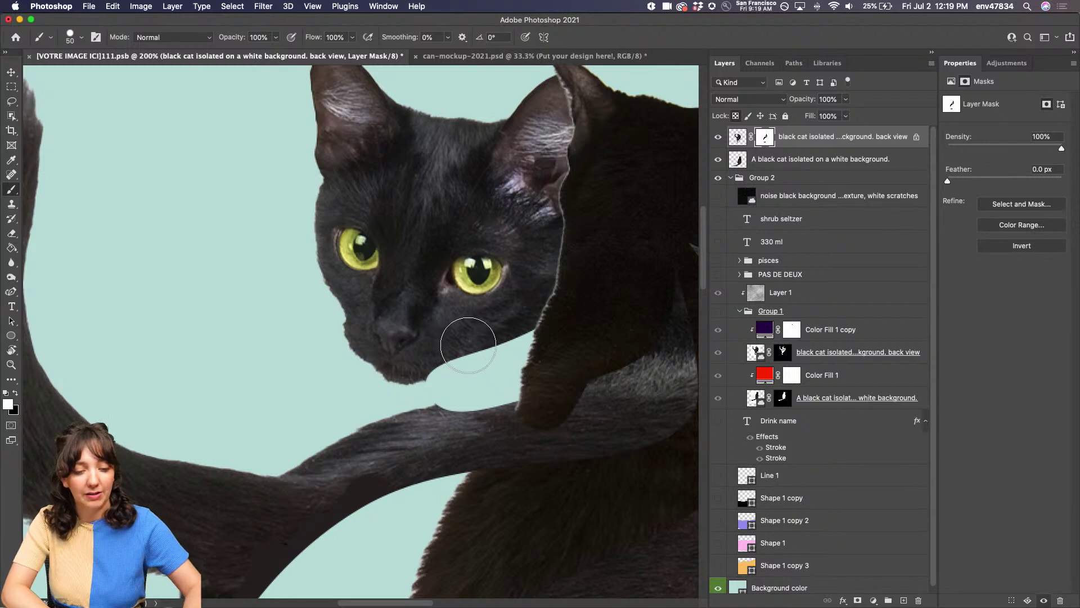
pyautogui.moveTo(470, 338)
pyautogui.mouseDown()
pyautogui.moveTo(489, 355)
pyautogui.moveTo(506, 330)
pyautogui.moveTo(492, 358)
pyautogui.moveTo(421, 352)
pyautogui.moveTo(486, 384)
pyautogui.moveTo(499, 365)
pyautogui.moveTo(494, 345)
pyautogui.moveTo(465, 397)
pyautogui.mouseUp()
pyautogui.press('h')
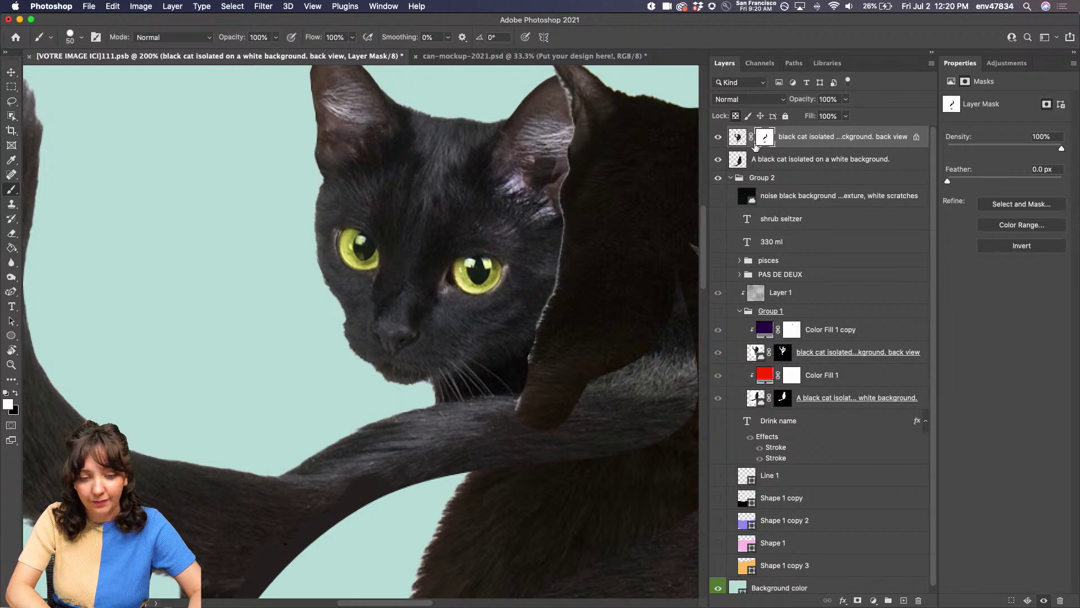
# Step: Add a blank layer mask to the seated cat layer and make white the painting colour
pyautogui.click(740, 161)
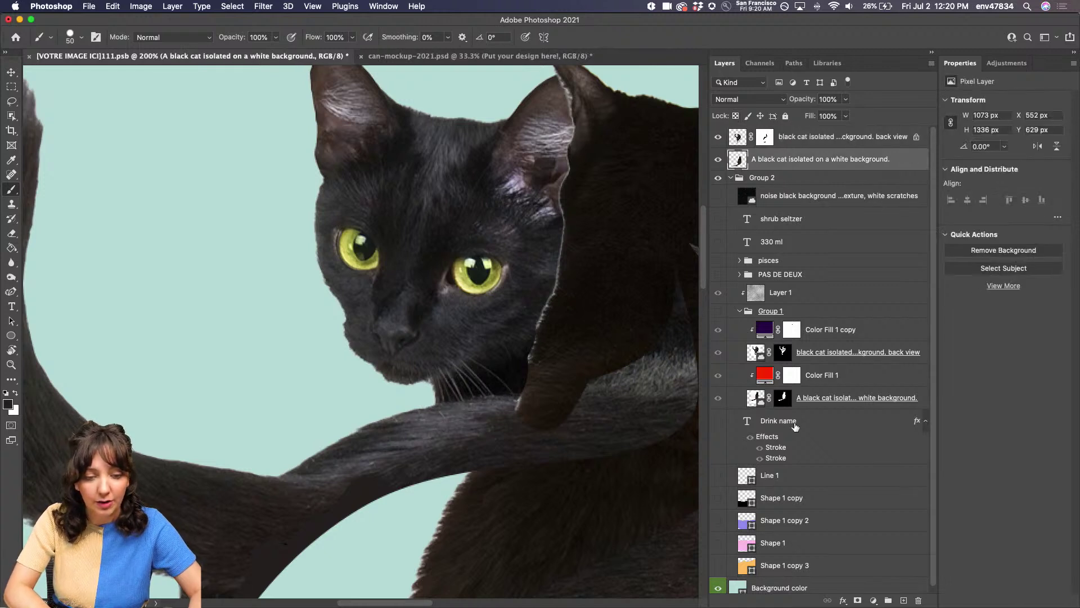
pyautogui.click(857, 601)
pyautogui.press('x')
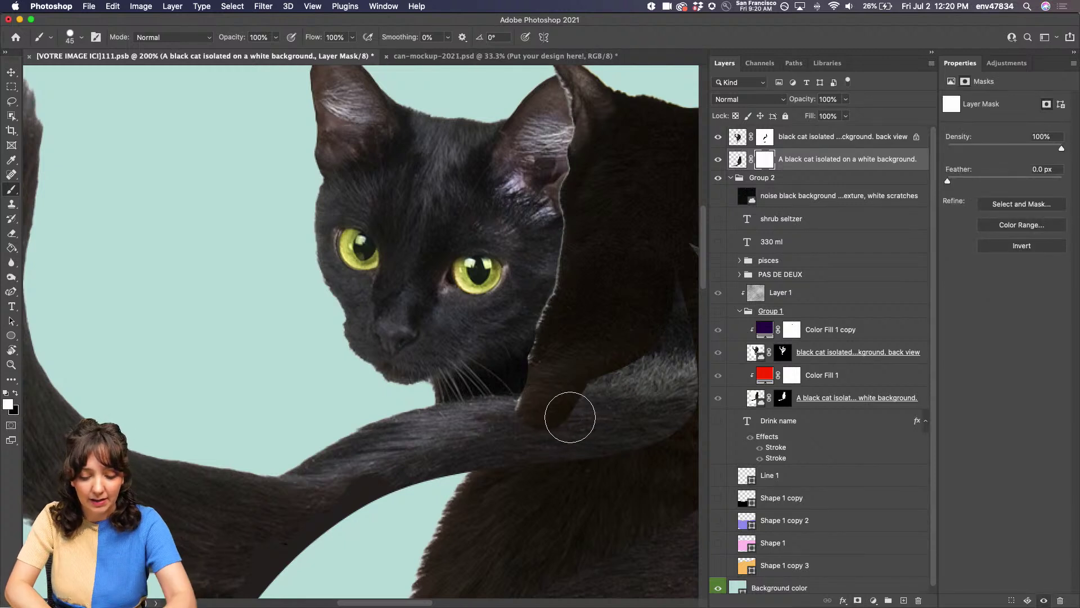
# Step: Paint white with a 25 px brush on the raised-tail cat's mask to restore its tail where it crosses the seated cat below the cheek
pyautogui.press('[')
pyautogui.press('[')
pyautogui.click(764, 136)
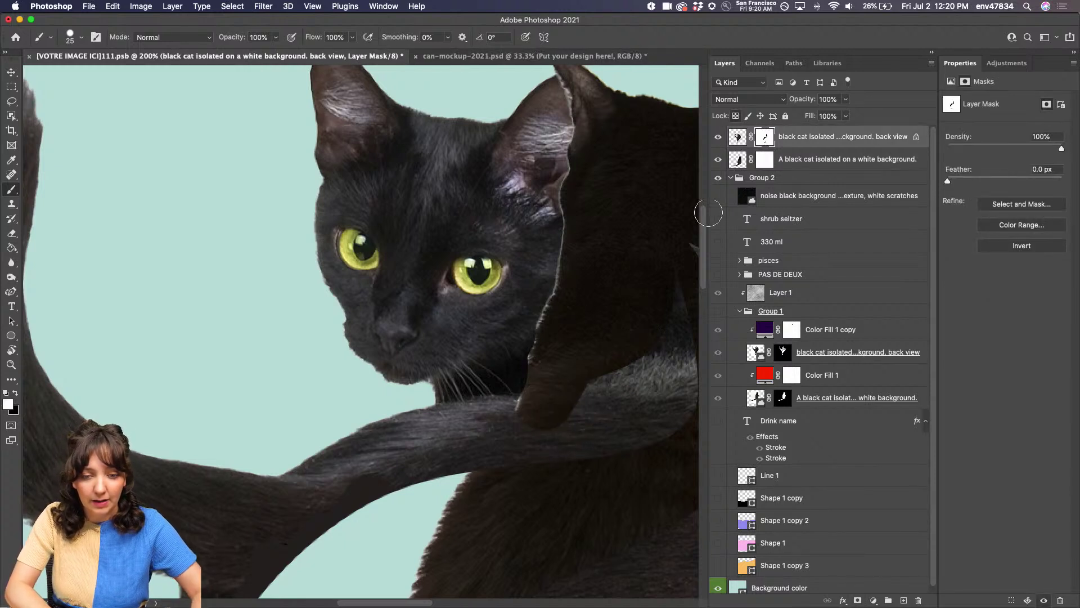
pyautogui.moveTo(599, 405)
pyautogui.mouseDown()
pyautogui.moveTo(533, 405)
pyautogui.moveTo(556, 404)
pyautogui.mouseUp()
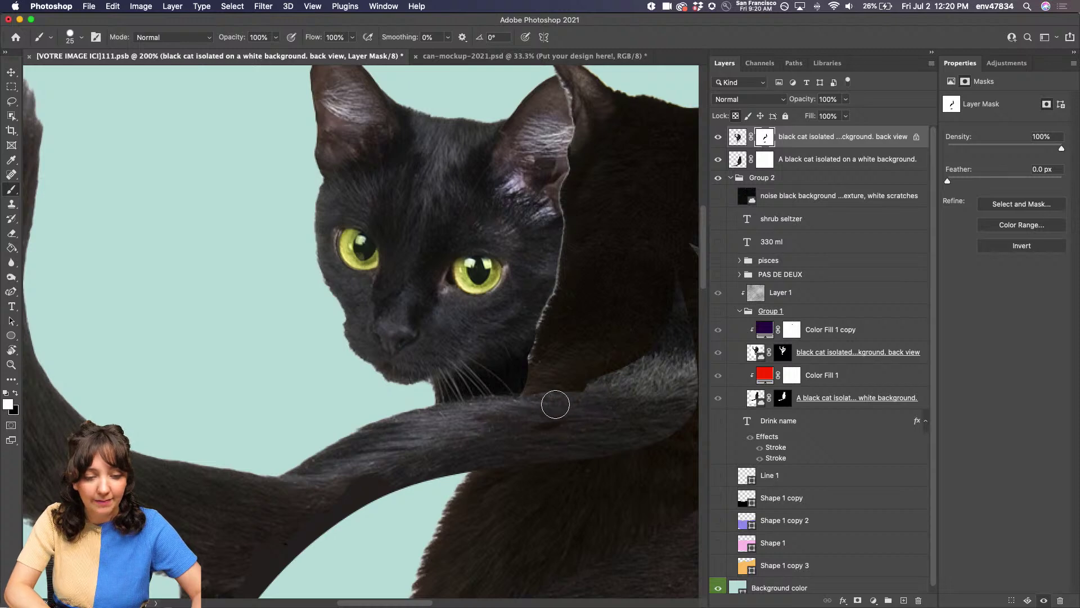
# Step: Examine both cats as a whole and up close around the paws, hiding and showing the raised-tail cat layer to compare
pyautogui.press('super+minus')
pyautogui.press('super+minus')
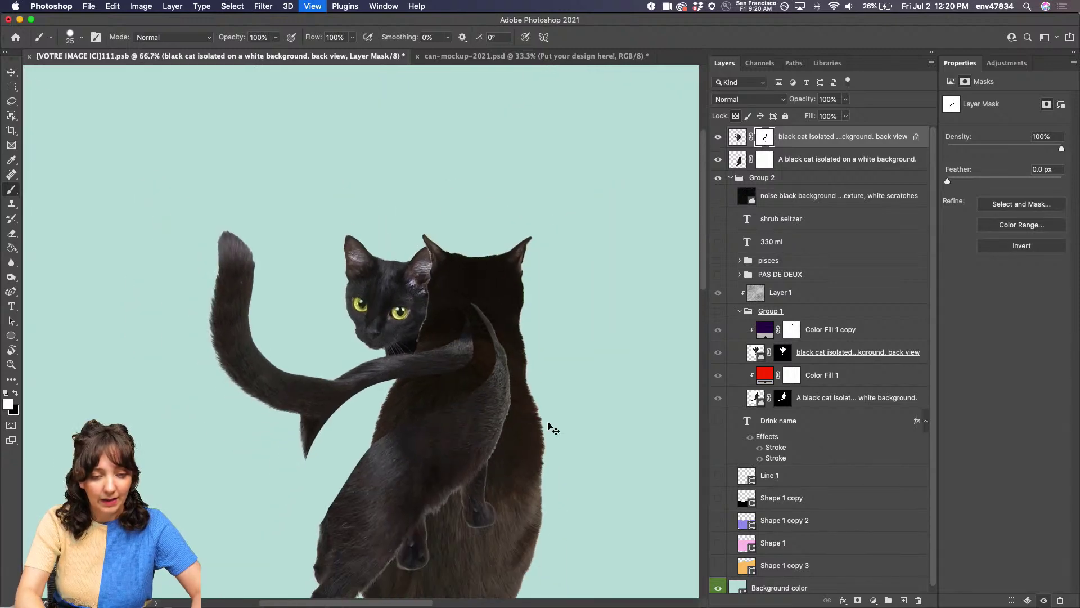
pyautogui.press('super+minus')
pyautogui.scroll(-5, 386, 404)
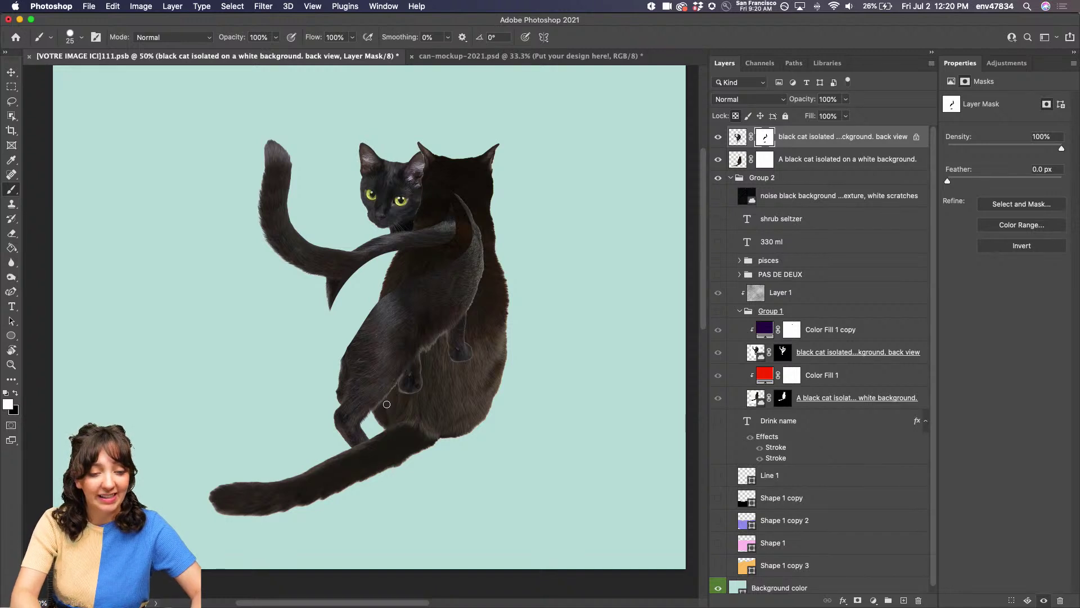
pyautogui.press('super+plus')
pyautogui.press('super+plus')
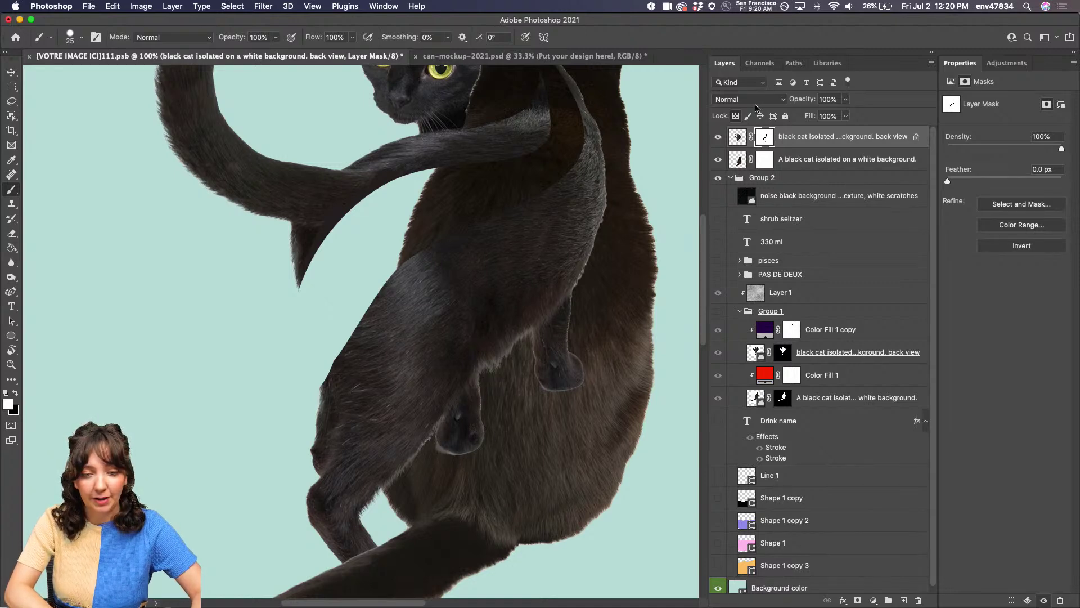
pyautogui.click(718, 138)
pyautogui.click(719, 139)
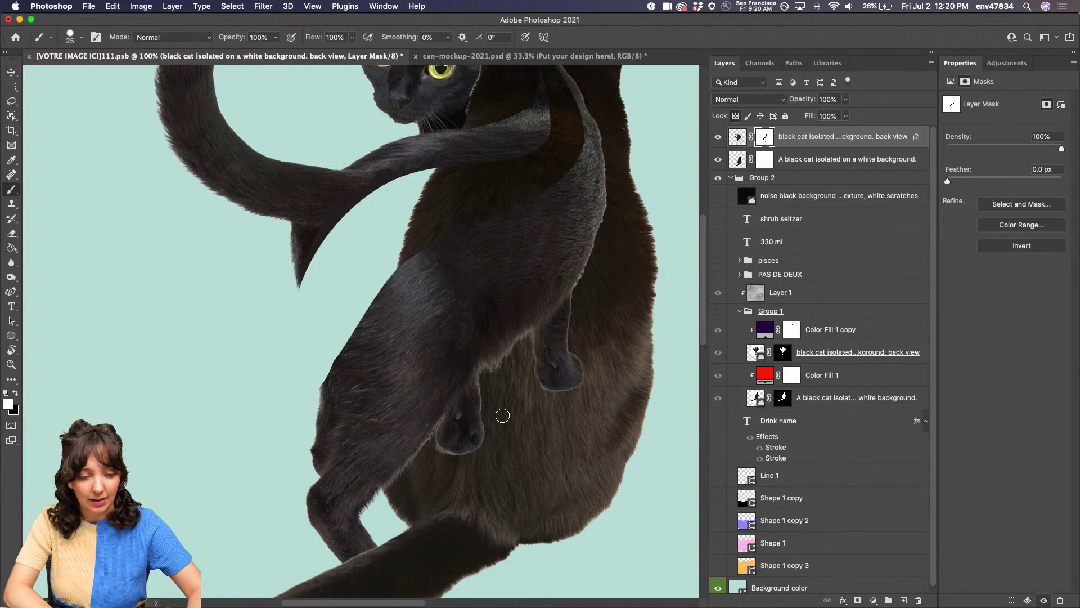
# Step: Paint black on the raised-tail cat's layer mask over its lower dangling paw to hide it against the seated cat's back
pyautogui.press('x')
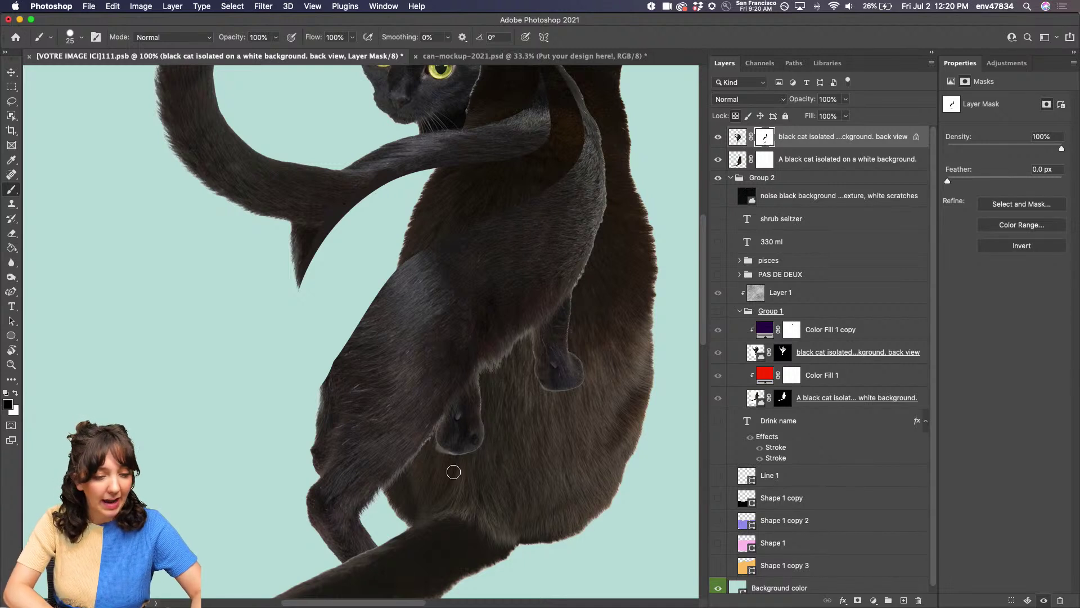
pyautogui.moveTo(460, 450)
pyautogui.mouseDown()
pyautogui.moveTo(487, 426)
pyautogui.moveTo(447, 451)
pyautogui.moveTo(484, 414)
pyautogui.moveTo(483, 394)
pyautogui.moveTo(441, 442)
pyautogui.moveTo(490, 380)
pyautogui.mouseUp()
pyautogui.press(']')
pyautogui.press(']')
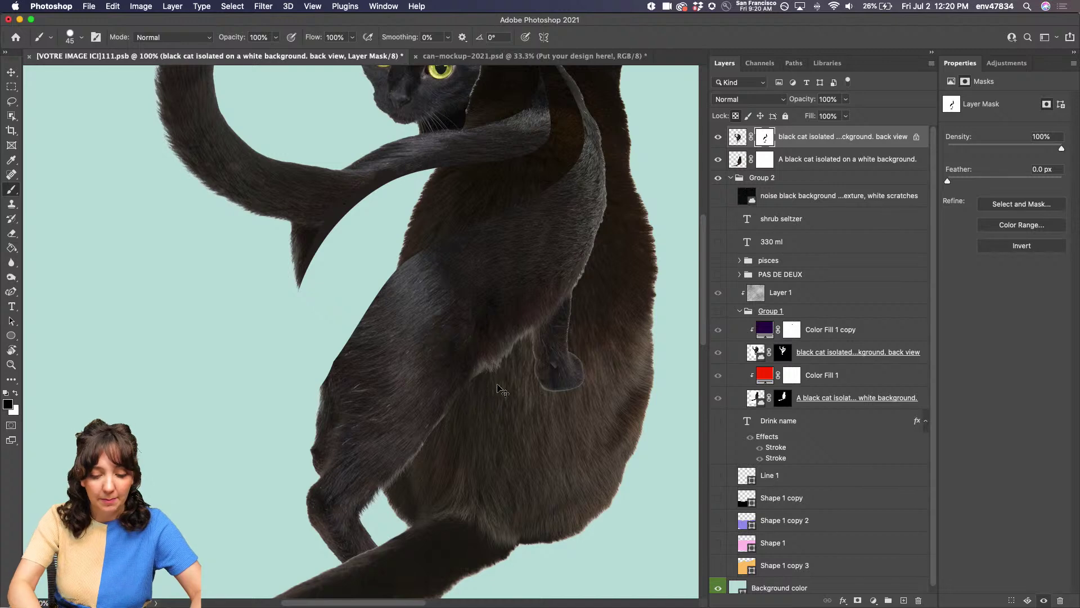
# Step: Compare the full composition with the purple and orange reference cats by showing and hiding Group 1
pyautogui.press('super+minus')
pyautogui.press('super+minus')
pyautogui.press('super+minus')
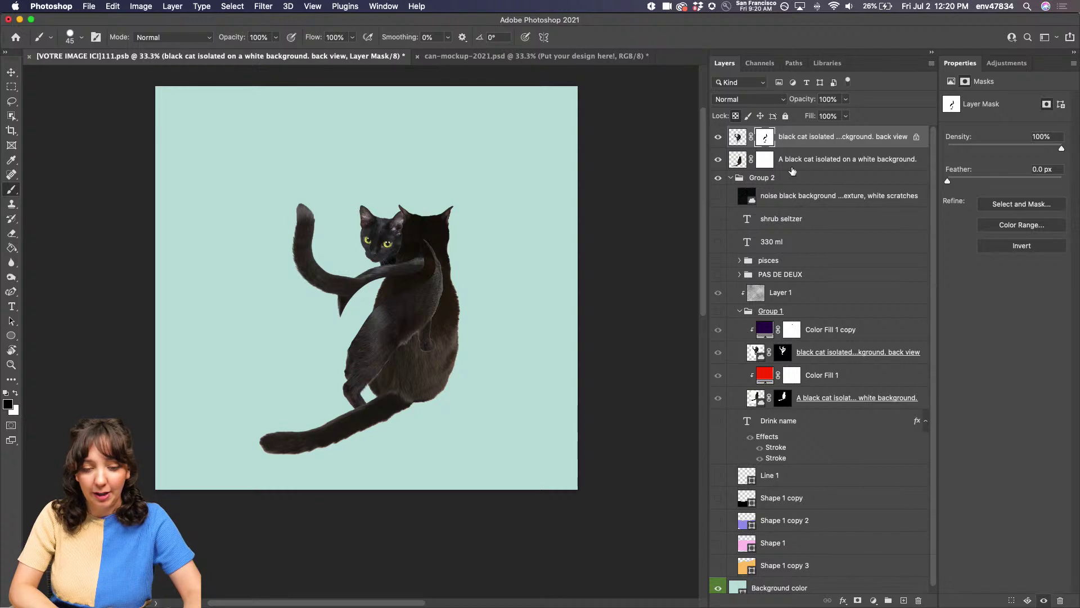
pyautogui.click(718, 312)
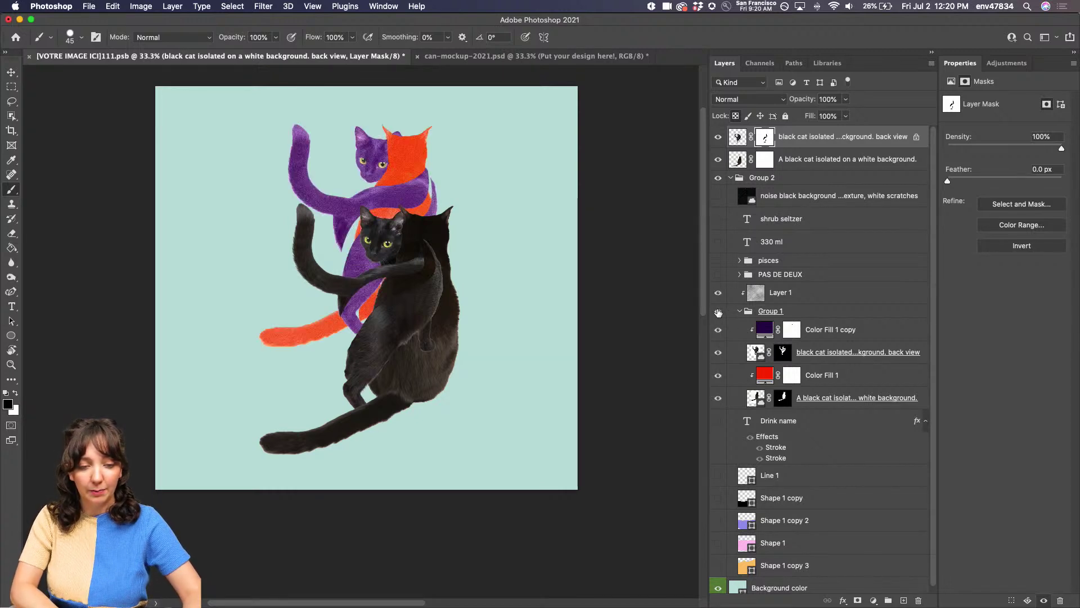
pyautogui.click(719, 312)
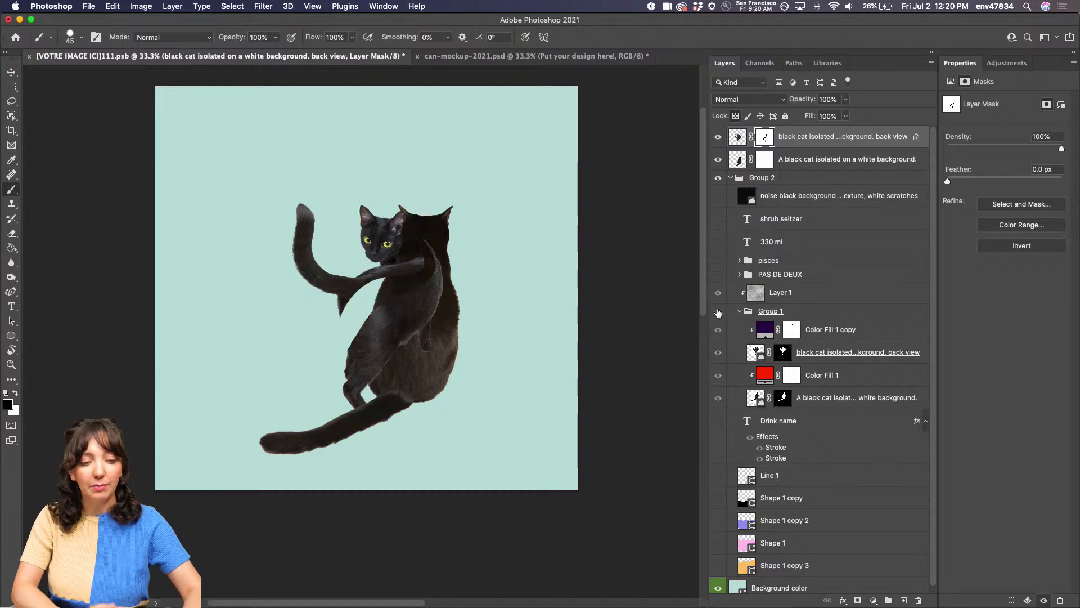
# Step: Add a Solid Color fill layer in bright purple directly above the raised-tail cat layer
pyautogui.click(801, 144)
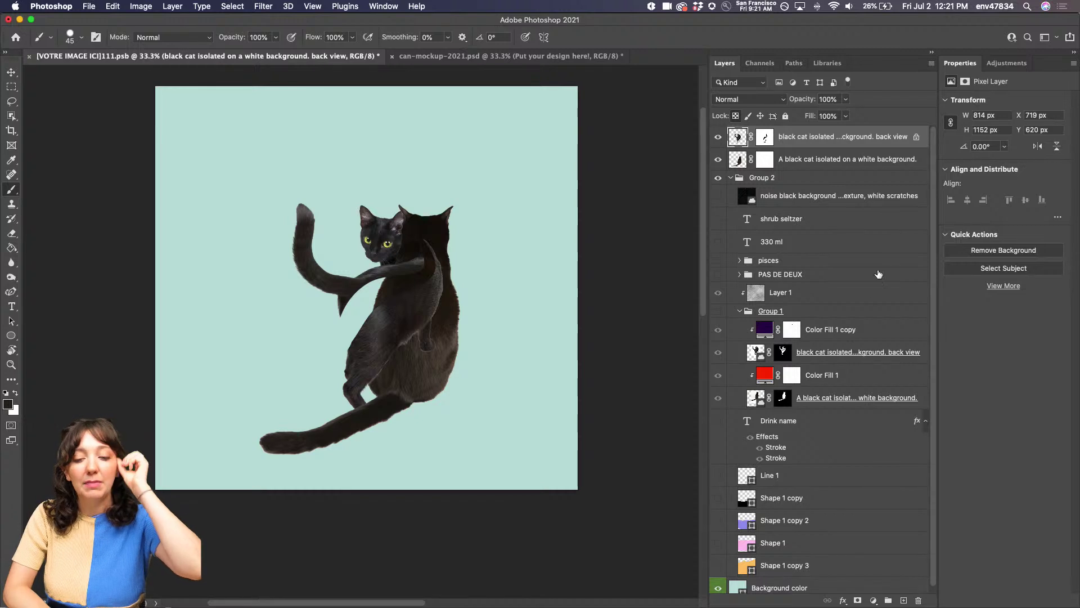
pyautogui.click(873, 600)
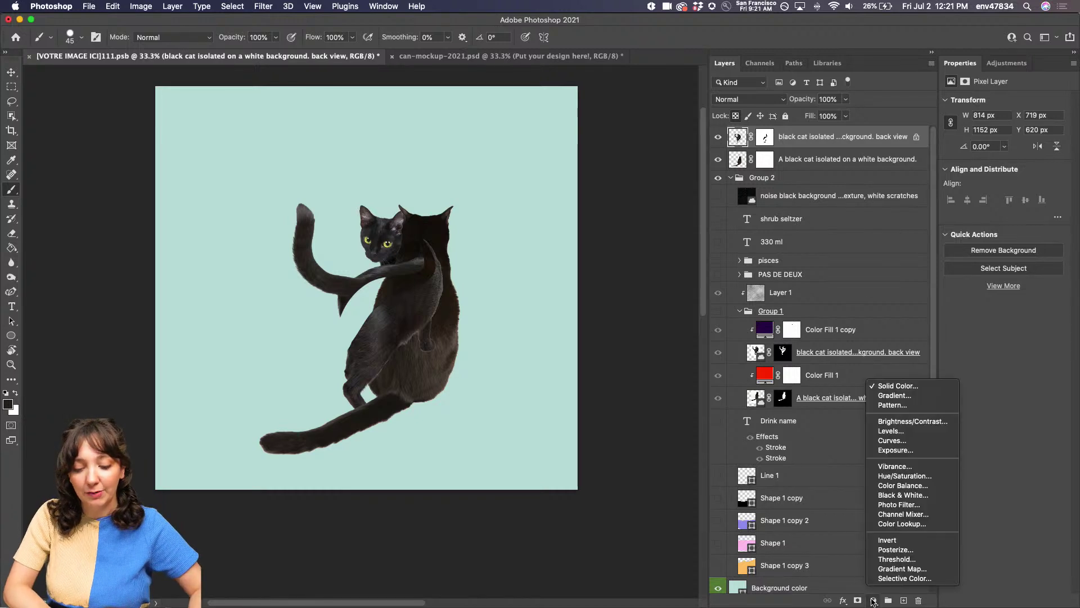
pyautogui.click(892, 386)
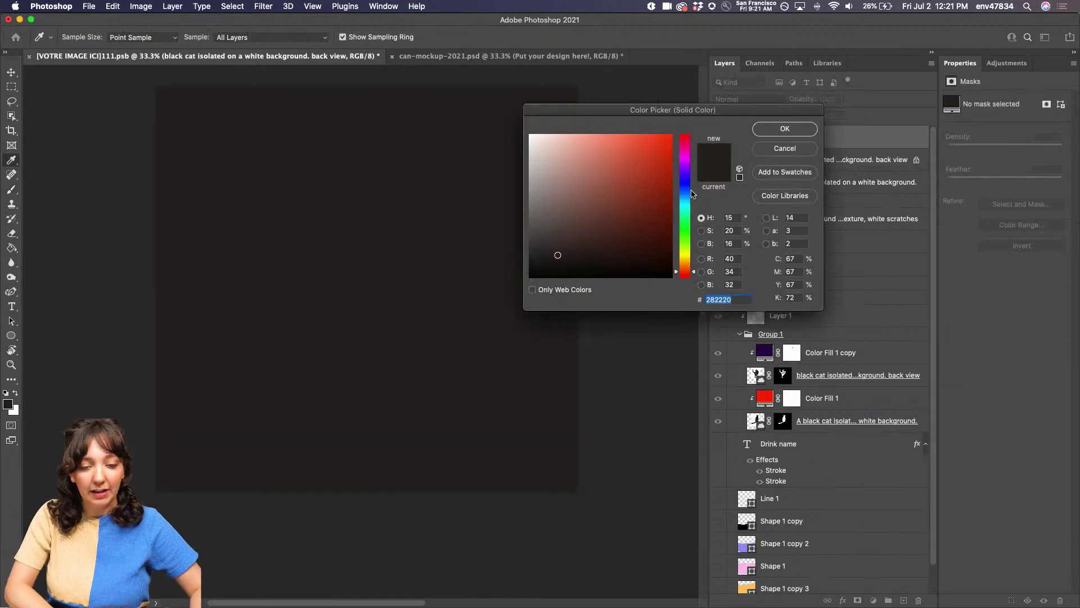
pyautogui.click(685, 167)
pyautogui.click(656, 158)
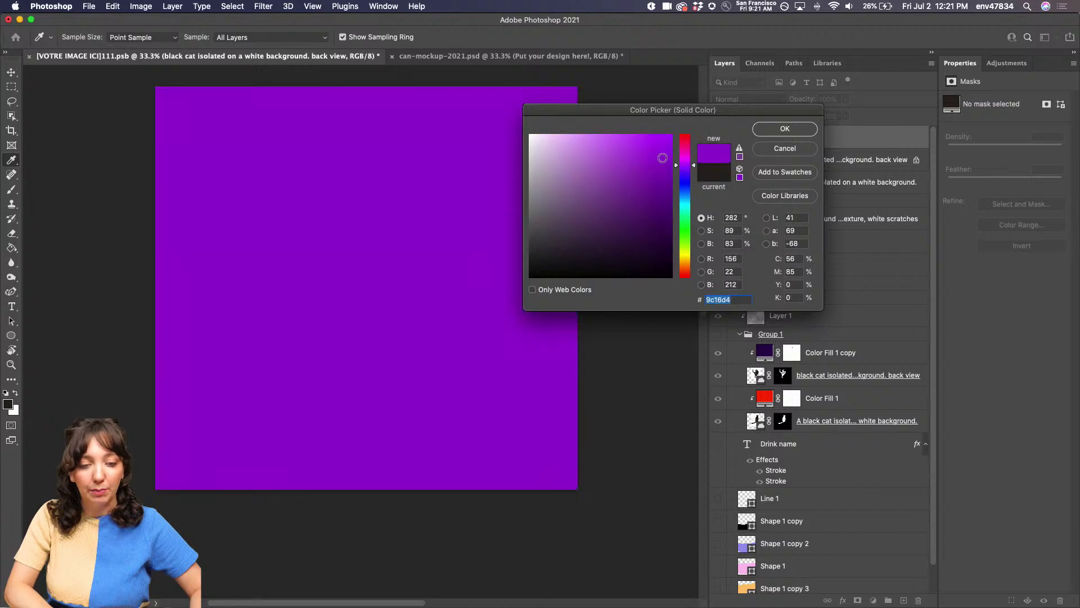
pyautogui.moveTo(662, 158); pyautogui.dragTo(666, 157)
pyautogui.click(786, 130)
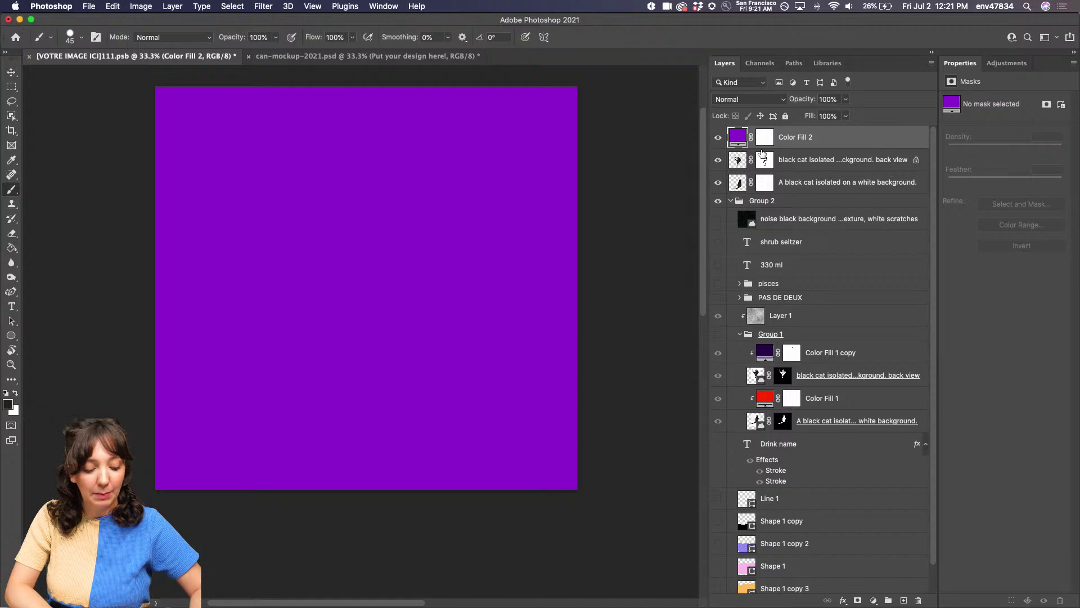
# Step: Clip the purple fill layer to the raised-tail cat and set its blend mode to Linear Dodge (Add)
pyautogui.keyDown('alt'); pyautogui.click(761, 147); pyautogui.keyUp('alt')
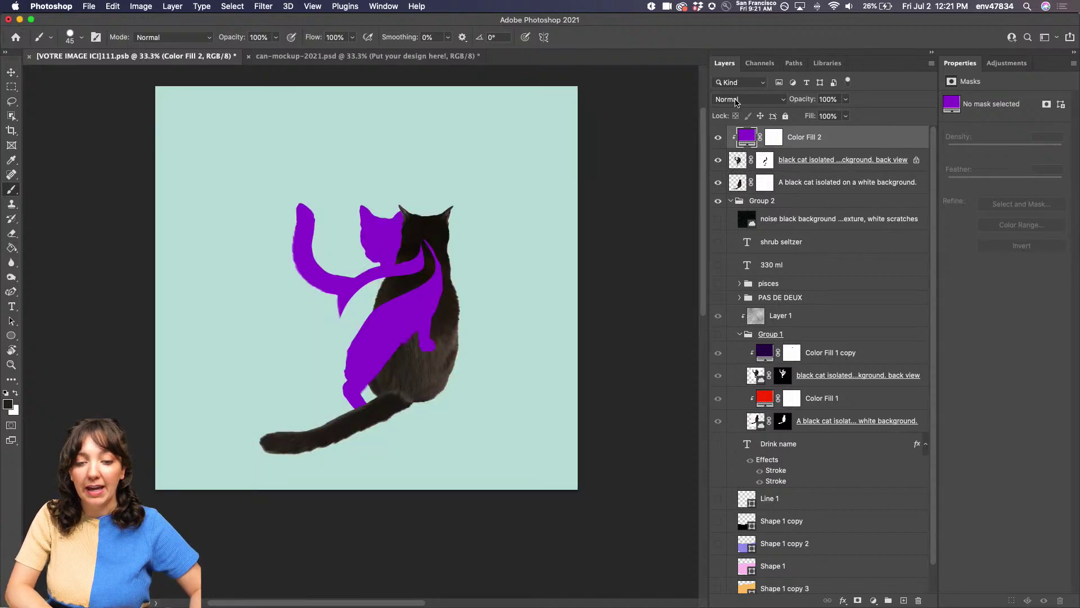
pyautogui.click(736, 100)
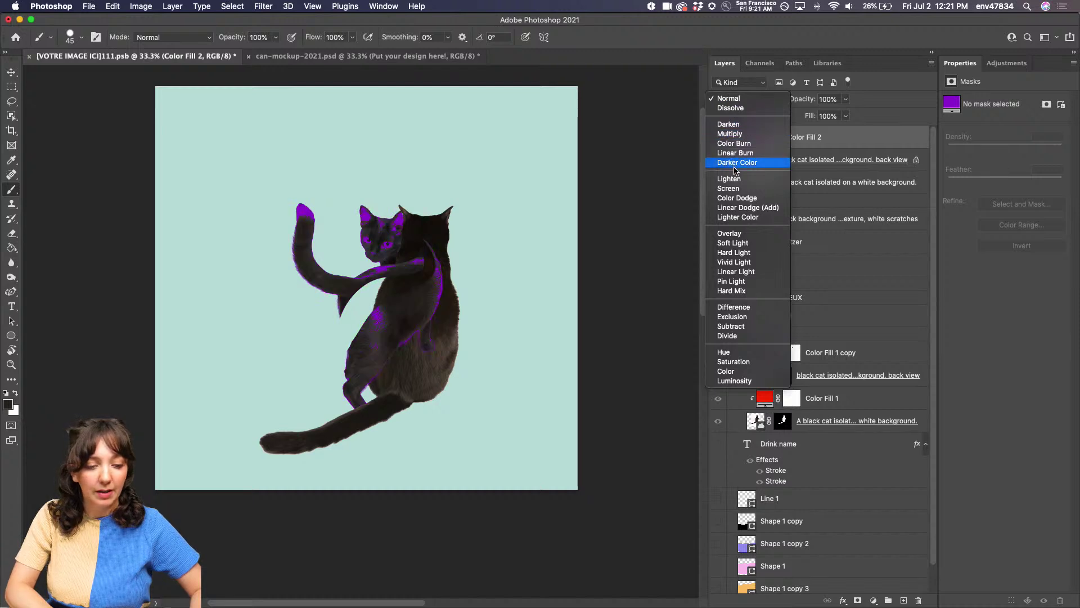
pyautogui.click(733, 209)
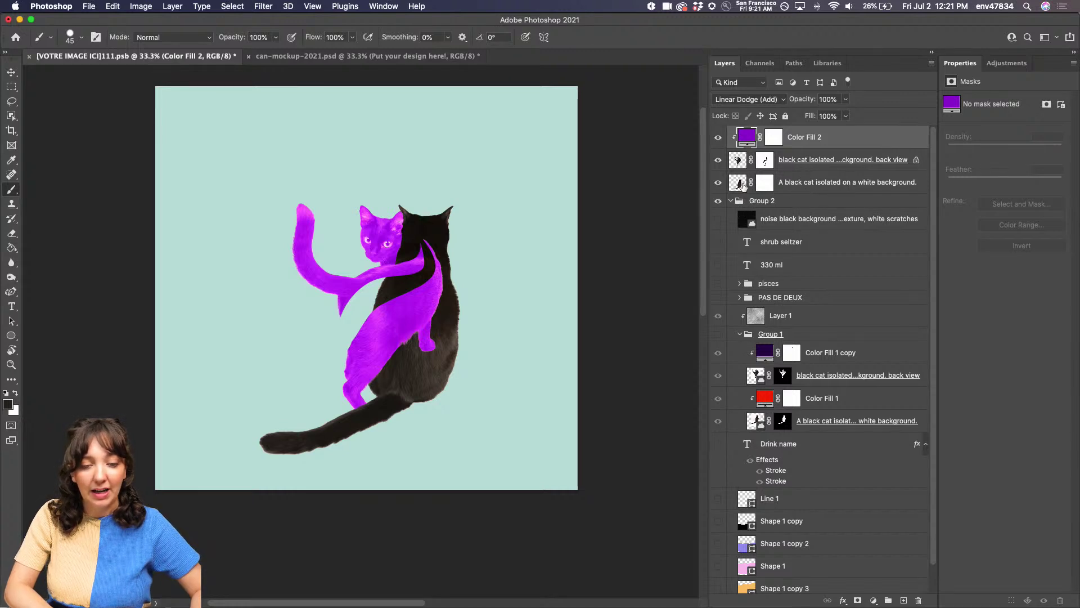
# Step: Add a Solid Color fill layer in orange-red #ff5b25 directly above the seated cat layer
pyautogui.click(739, 183)
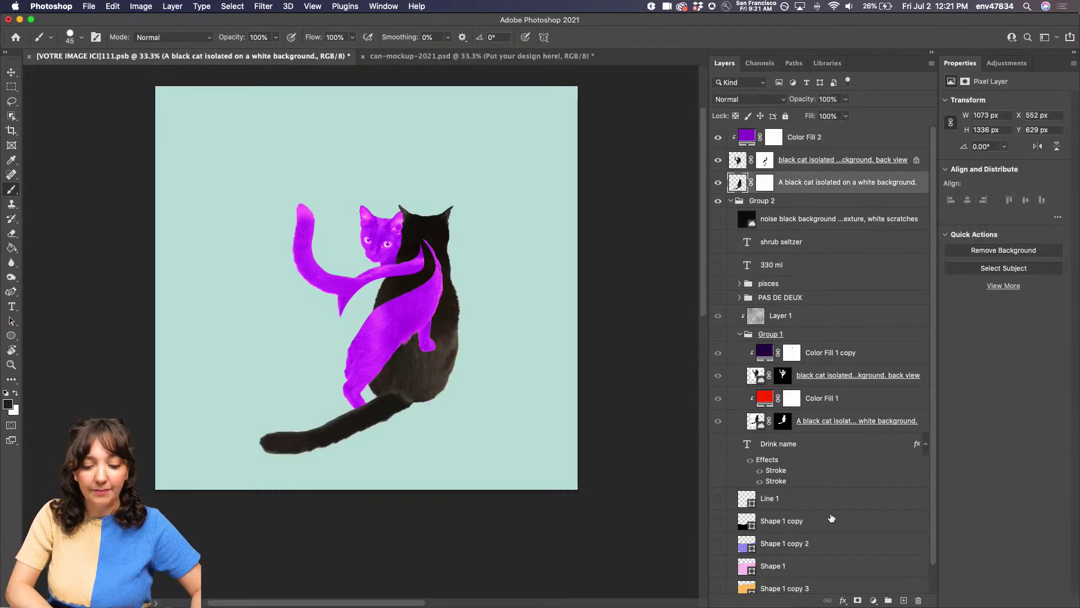
pyautogui.click(874, 600)
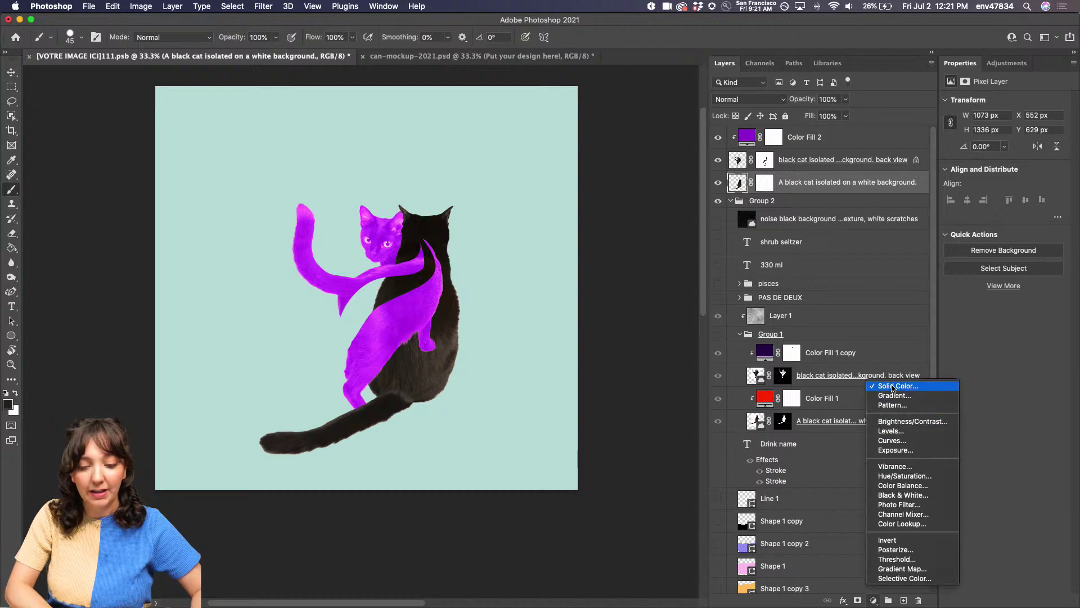
pyautogui.click(898, 386)
pyautogui.moveTo(626, 142); pyautogui.dragTo(653, 127)
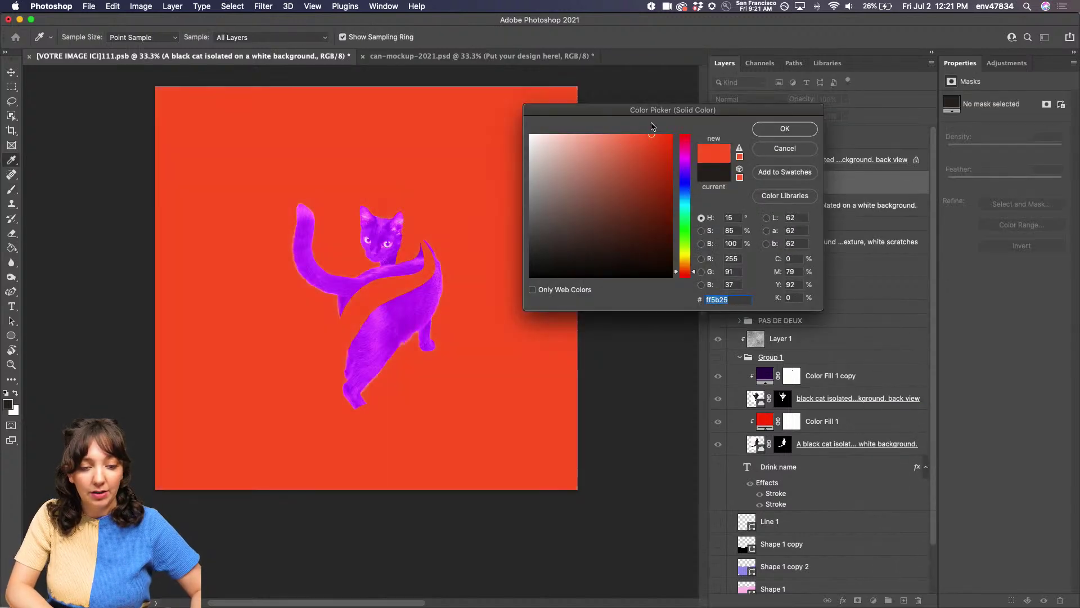
pyautogui.click(784, 129)
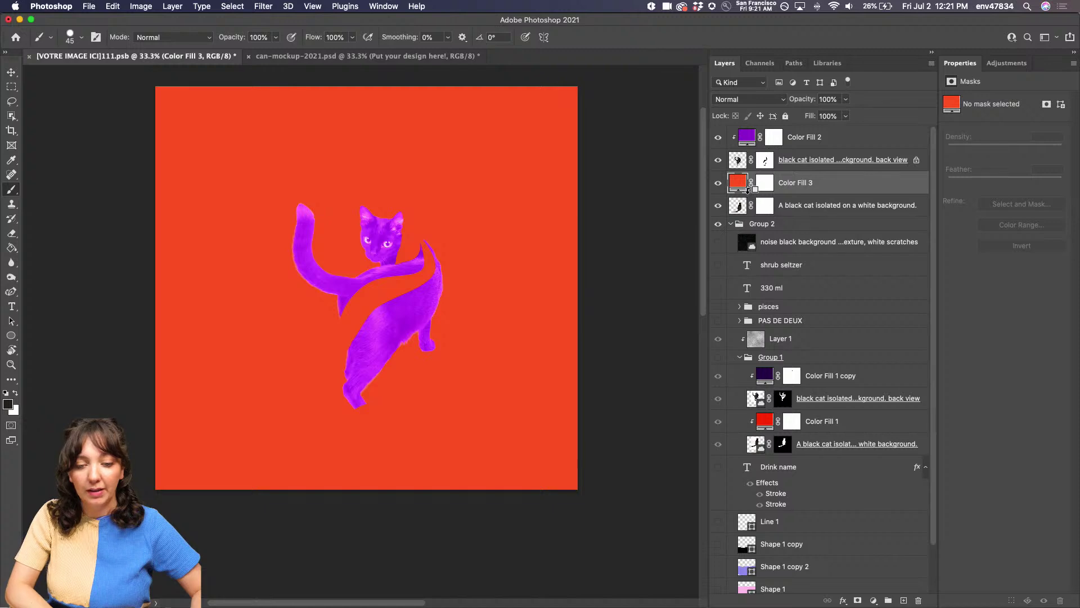
# Step: Clip the orange-red fill layer to the seated cat and set its blend mode to Linear Dodge (Add)
pyautogui.keyDown('alt'); pyautogui.click(748, 192); pyautogui.keyUp('alt')
pyautogui.click(745, 98)
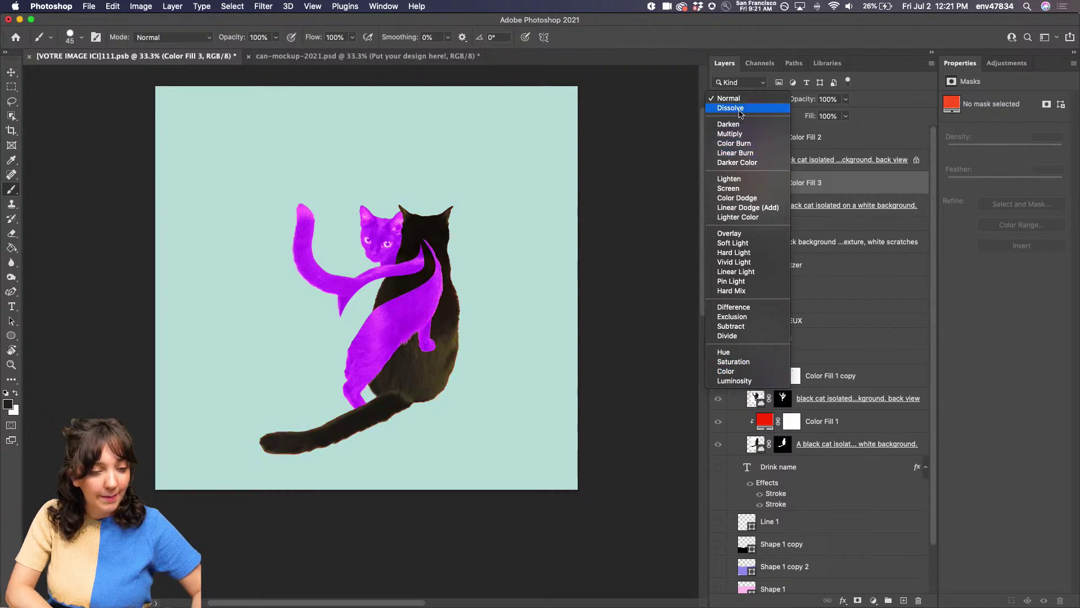
pyautogui.click(732, 208)
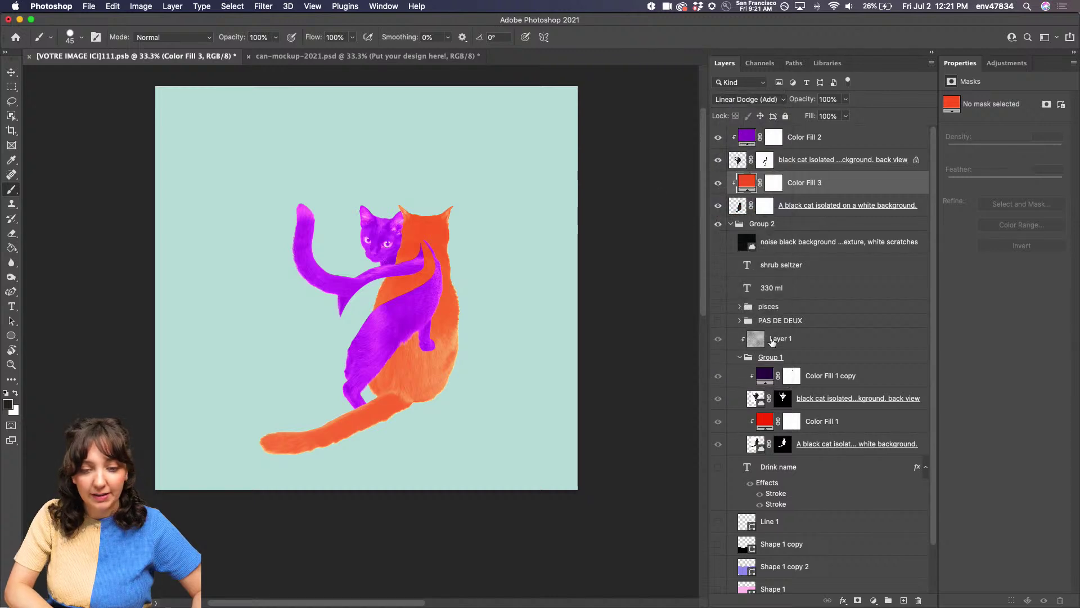
# Step: Move both cat layers together with their colour fills up and slightly left on the label
pyautogui.press('super+minus')
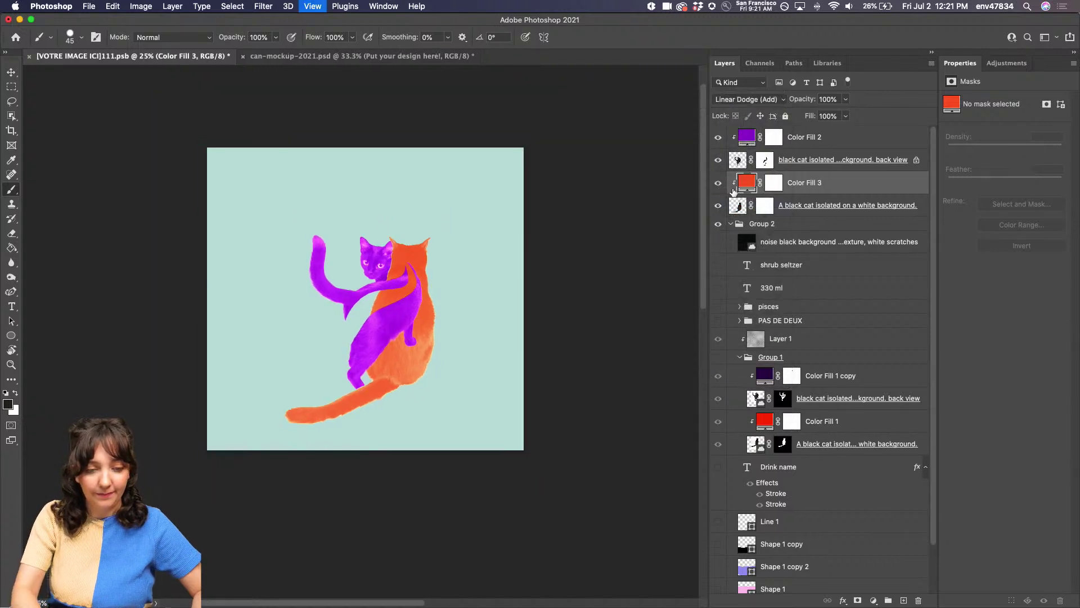
pyautogui.click(857, 205)
pyautogui.keyDown('shift'); pyautogui.click(841, 140); pyautogui.keyUp('shift')
pyautogui.press('v')
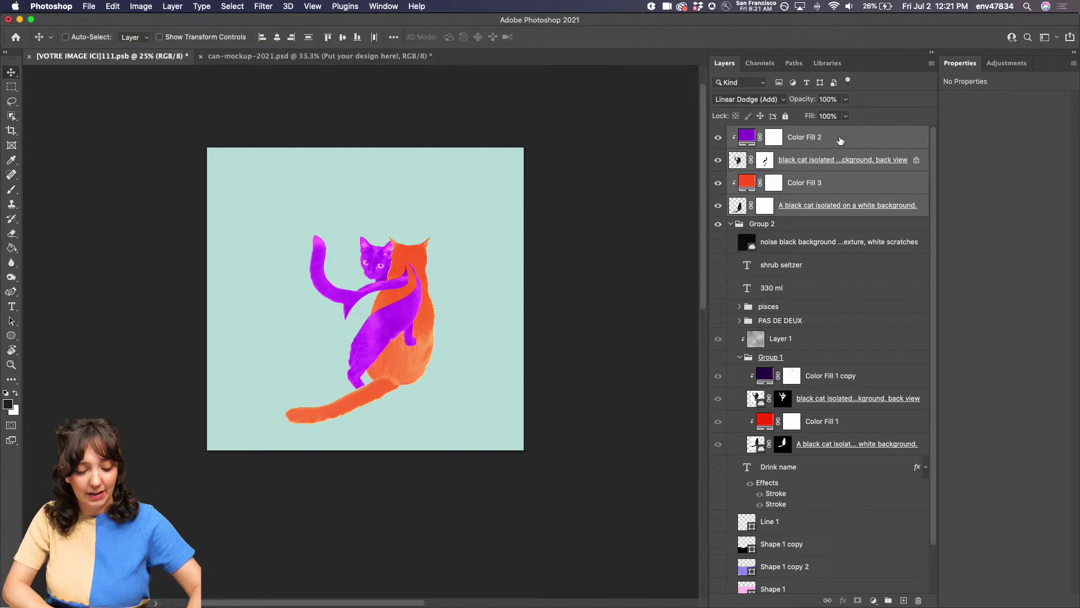
pyautogui.moveTo(393, 287); pyautogui.dragTo(378, 234)
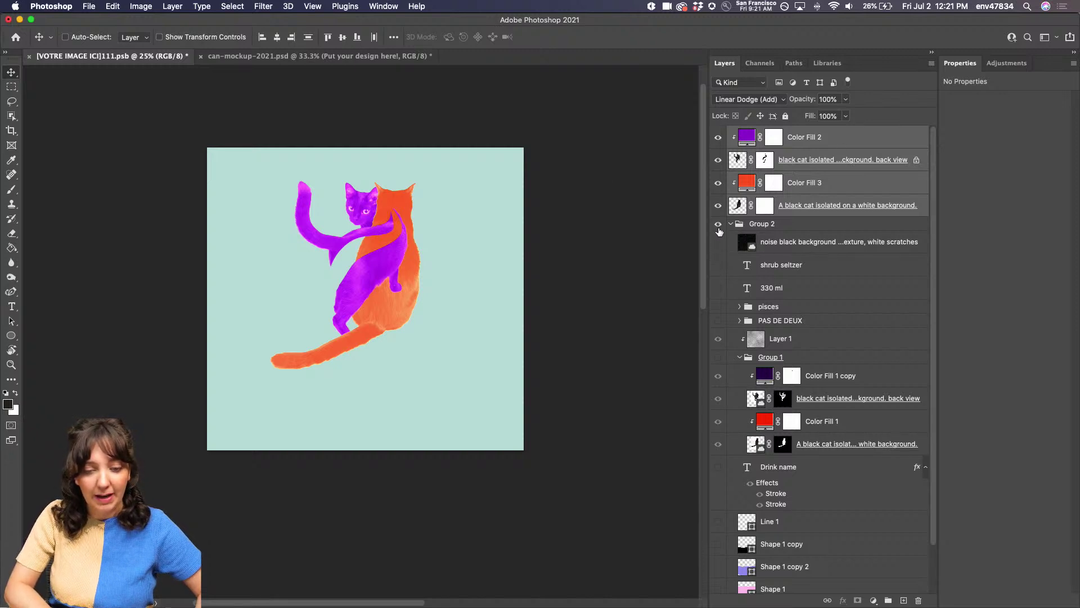
# Step: Show the "shrub seltzer", "330 ml" and "Drink name" text layers
pyautogui.moveTo(718, 266); pyautogui.dragTo(718, 288)
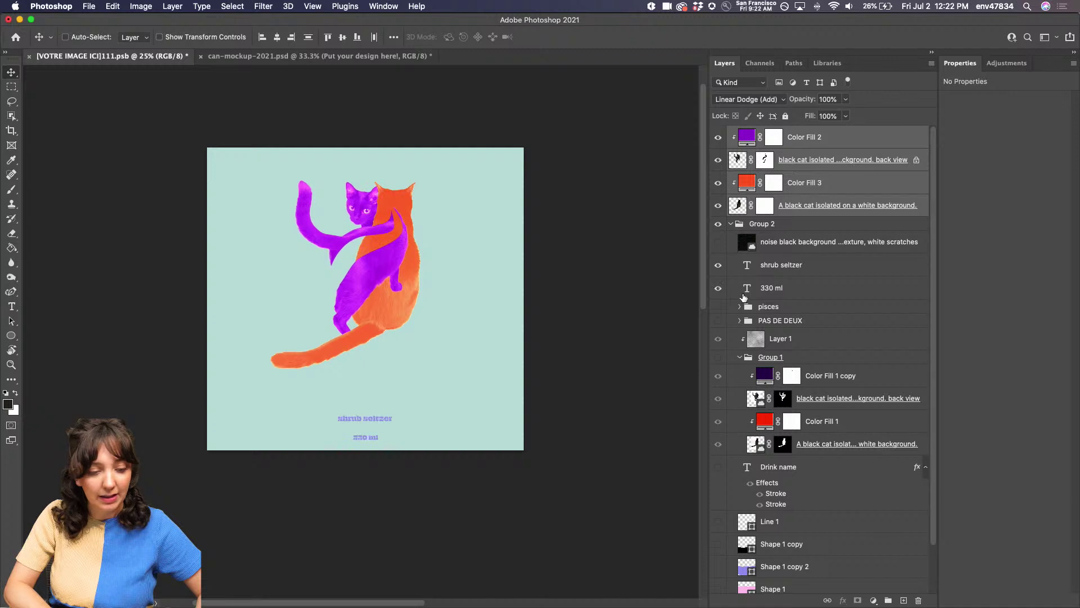
pyautogui.scroll(-3, 728, 309)
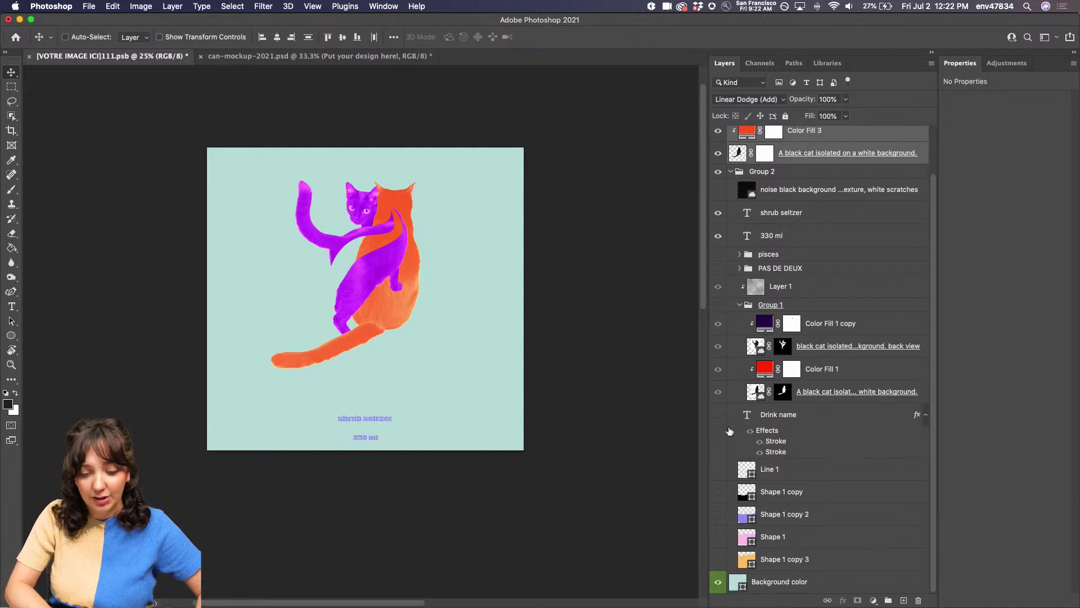
pyautogui.click(719, 414)
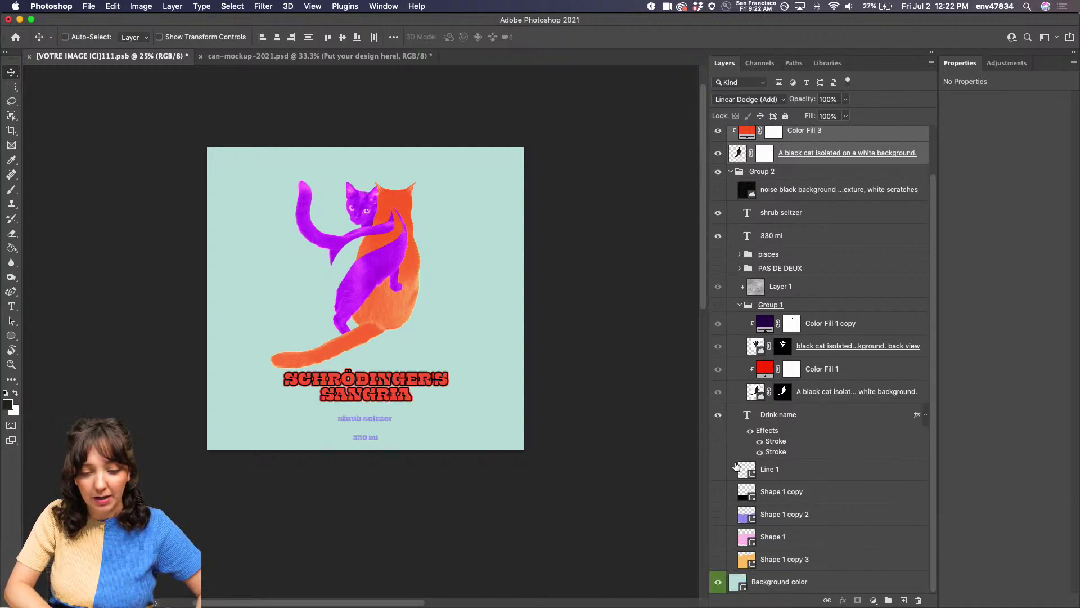
# Step: Show the black, violet, pink and orange wave layers: Shape 1 copy, Shape 1 copy 2, Shape 1 and Shape 1 copy 3
pyautogui.click(718, 492)
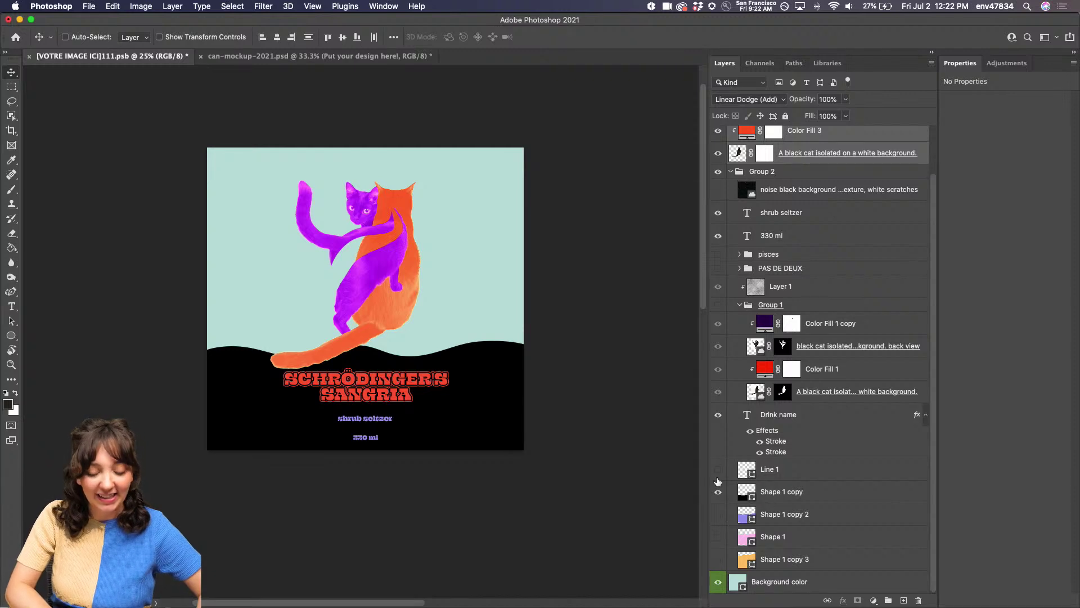
pyautogui.click(719, 514)
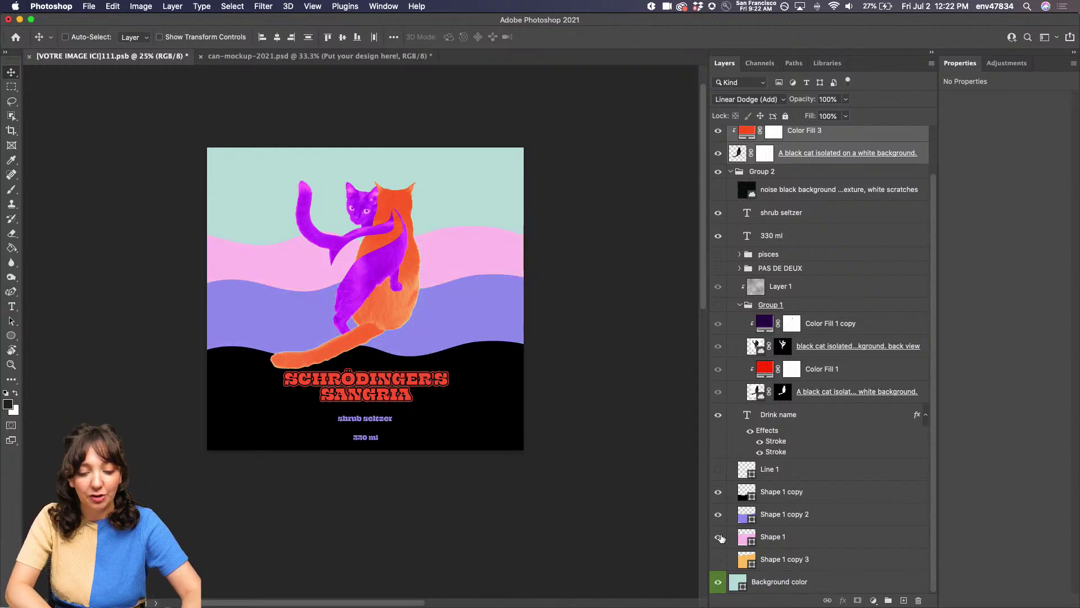
pyautogui.click(721, 560)
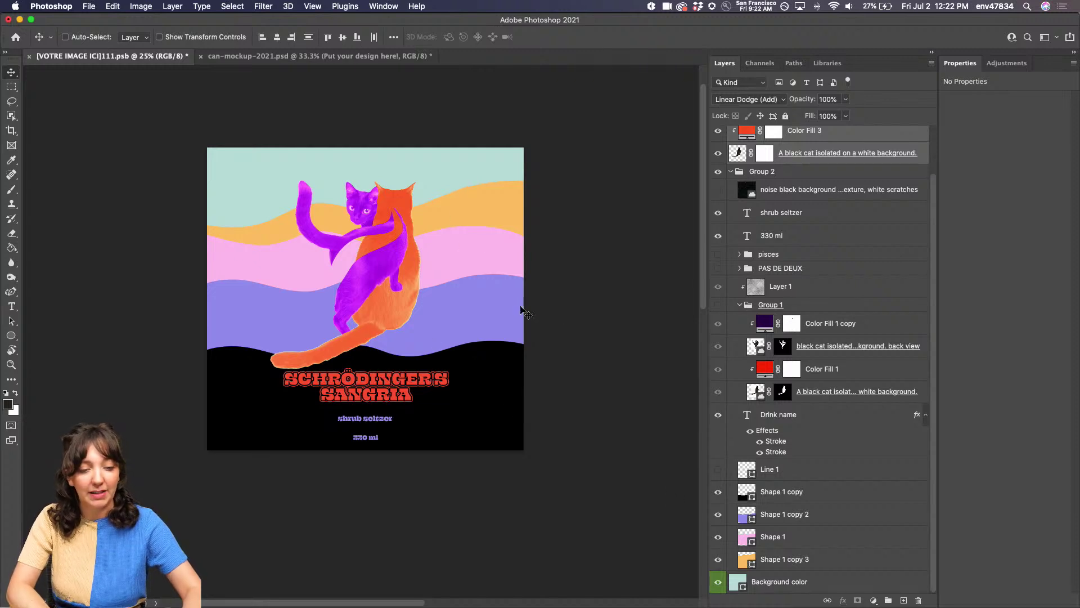
# Step: Change the fill of the Background color layer to black
pyautogui.doubleClick(738, 581)
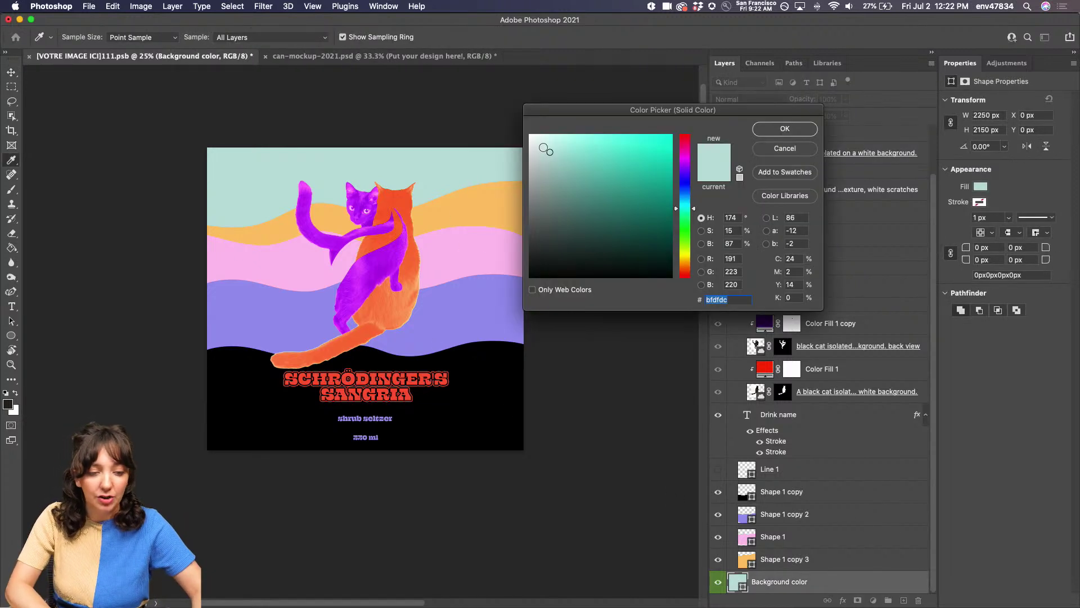
pyautogui.click(541, 239)
pyautogui.moveTo(542, 239); pyautogui.dragTo(503, 316)
pyautogui.click(785, 130)
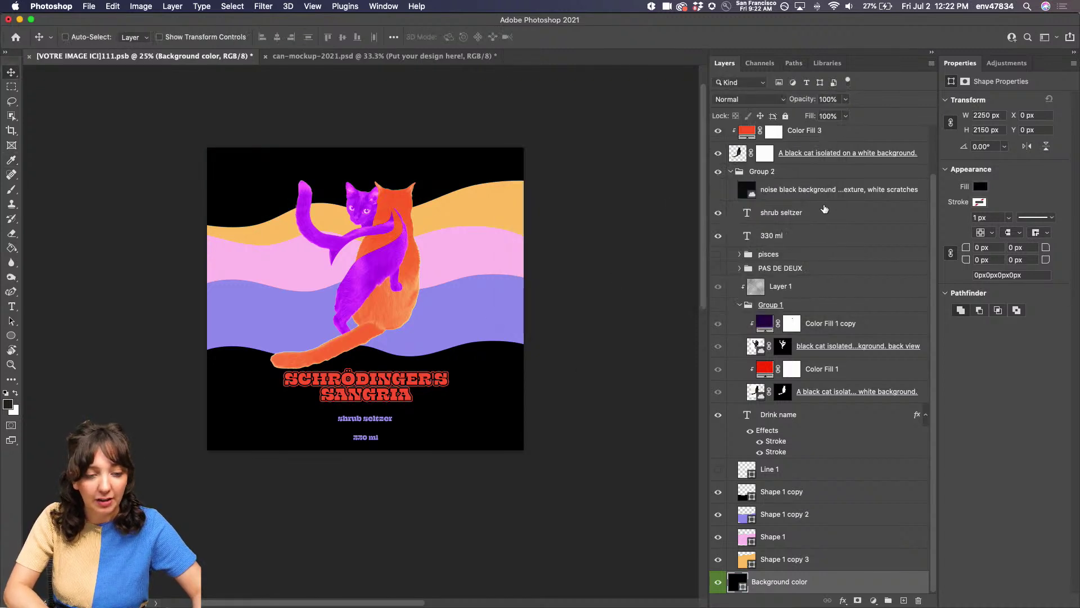
# Step: Move the white-scratches noise texture layer out of Group 2 to the top of the layer stack and show it
pyautogui.scroll(3, 825, 209)
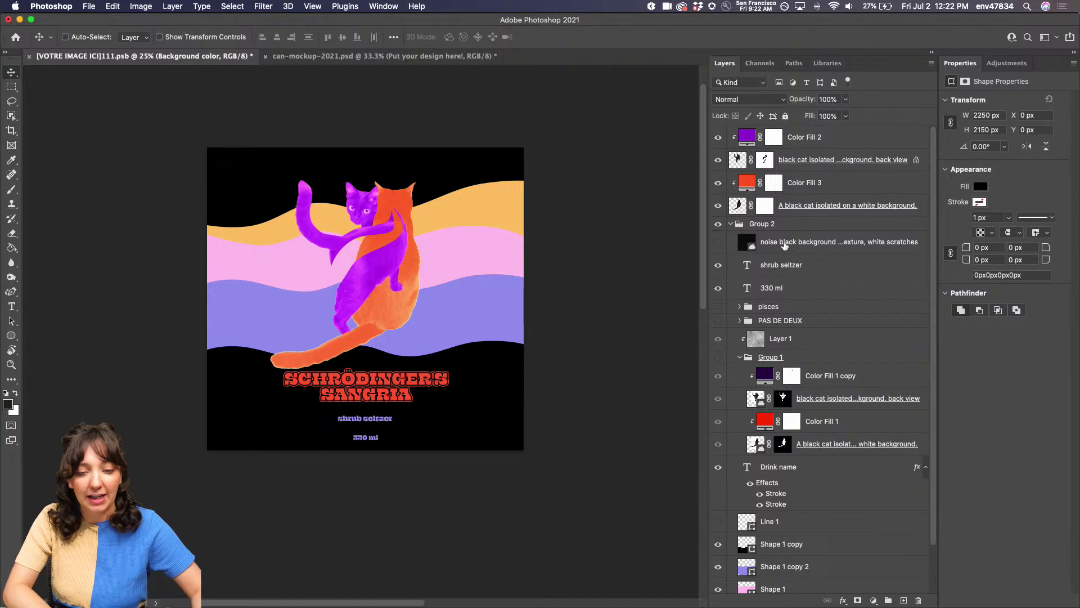
pyautogui.moveTo(784, 244); pyautogui.dragTo(757, 144)
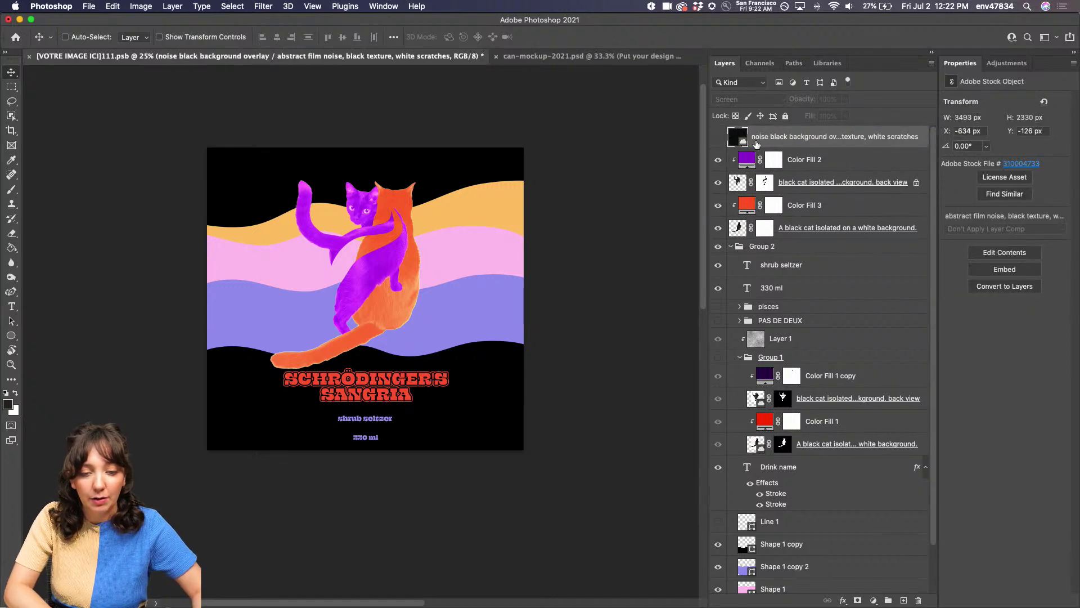
pyautogui.click(718, 137)
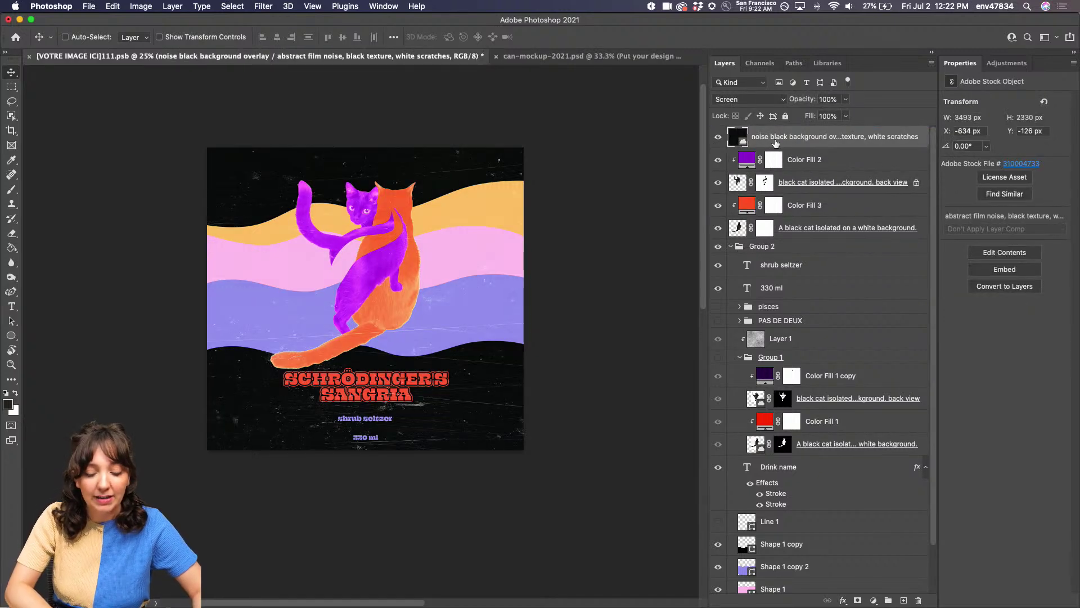
# Step: Save the label artwork and view the updated design on the can in can-mockup-2021.psd
pyautogui.press('super+plus')
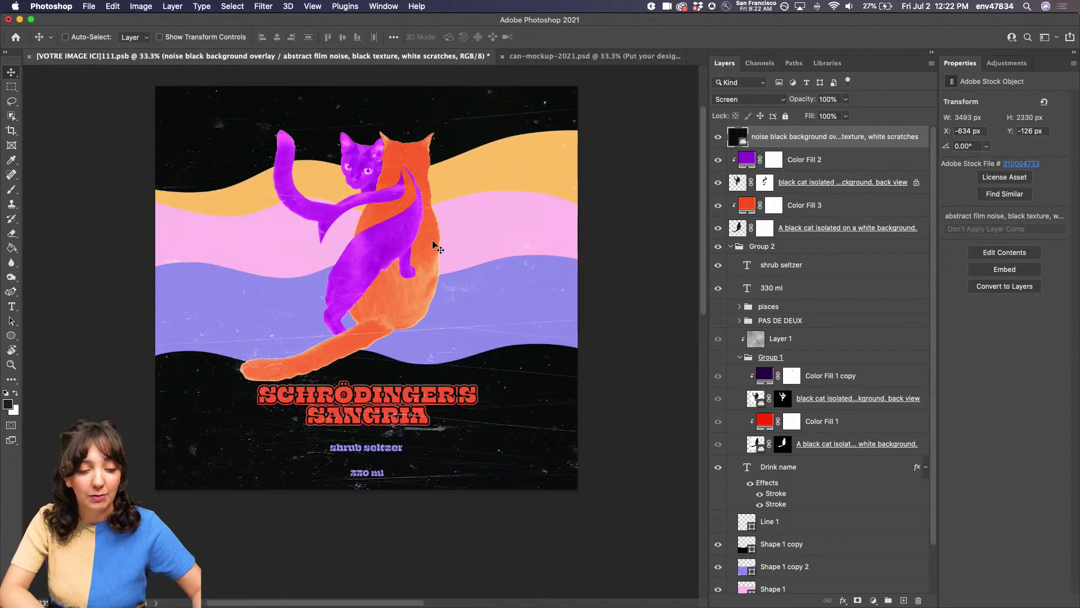
pyautogui.scroll(2, 464, 363)
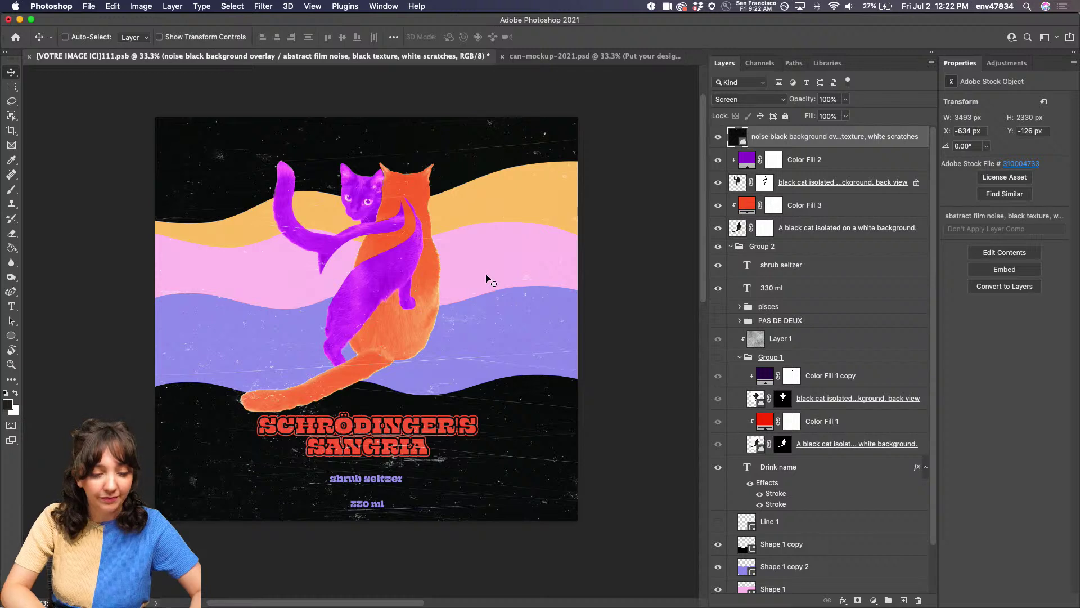
pyautogui.press('super+s')
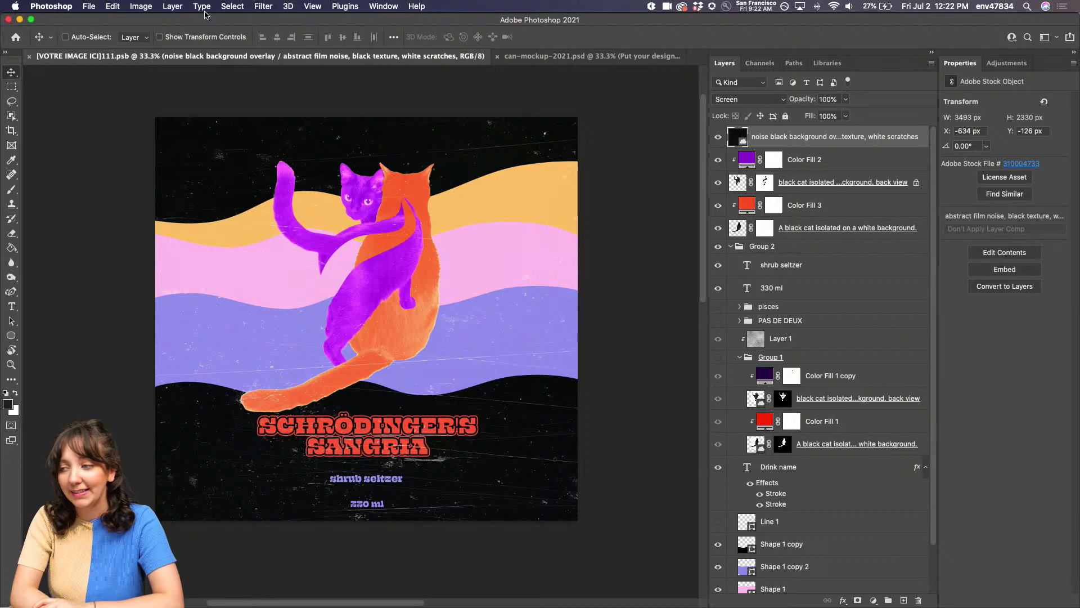
pyautogui.click(556, 58)
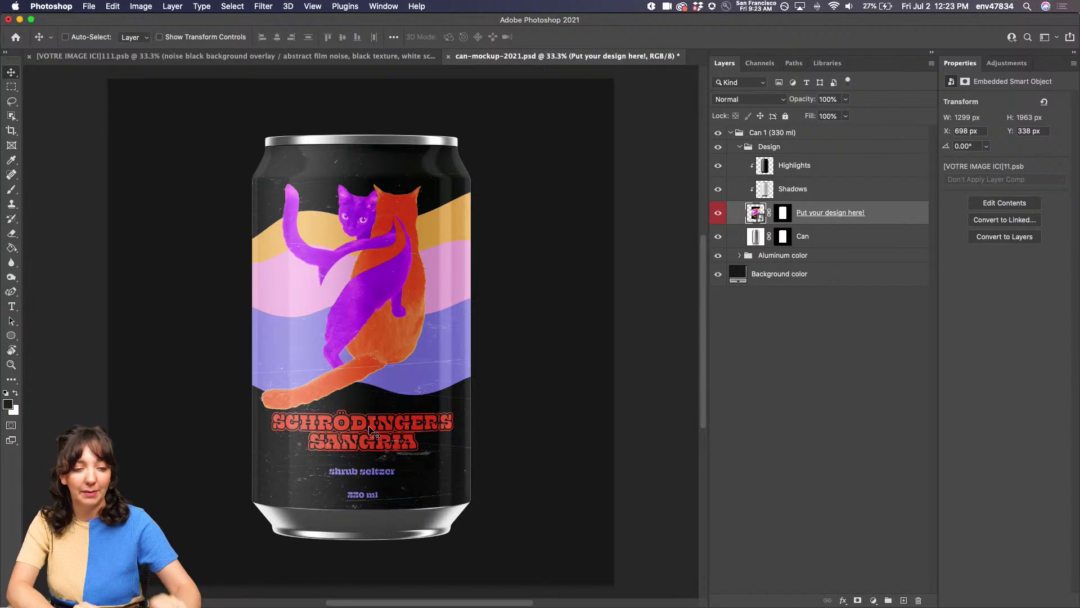
pyautogui.press('super+minus')
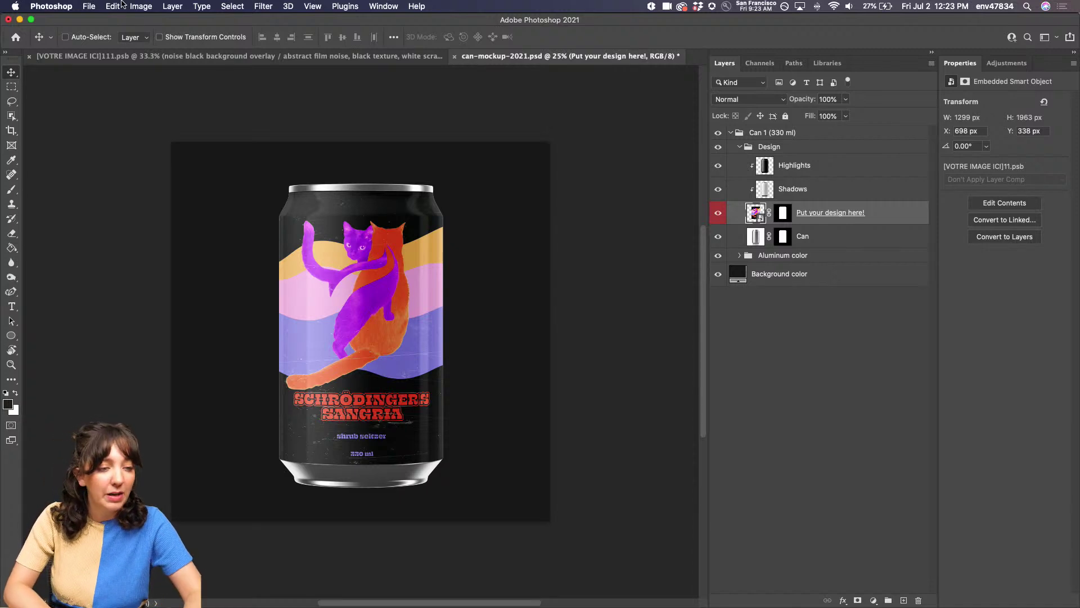
# Step: Export the can mockup as a PNG named catcan to the Desktop
pyautogui.click(90, 7)
pyautogui.moveTo(95, 171)
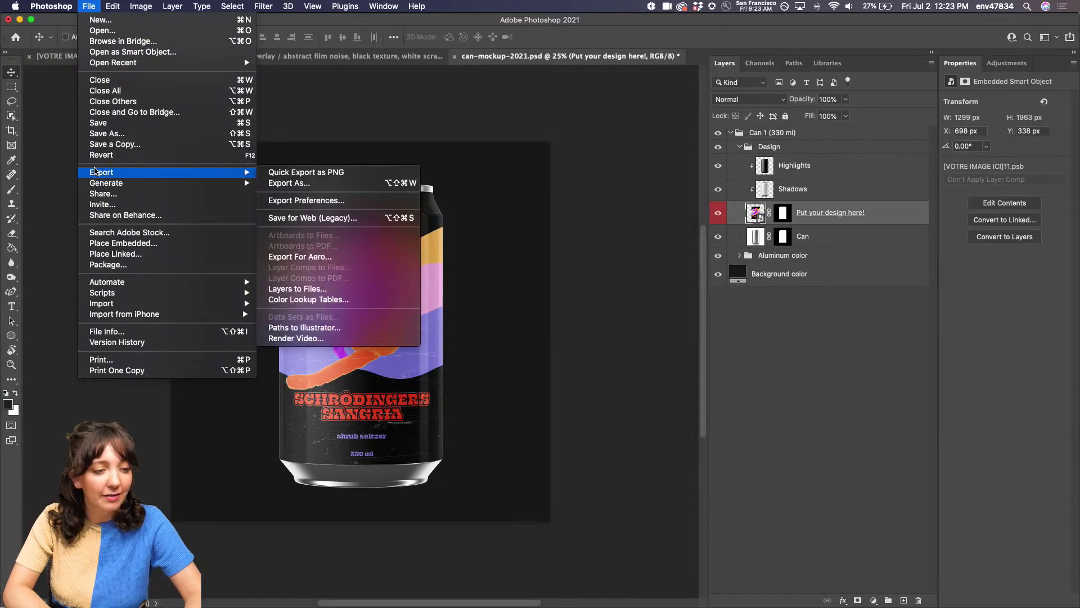
pyautogui.click(324, 172)
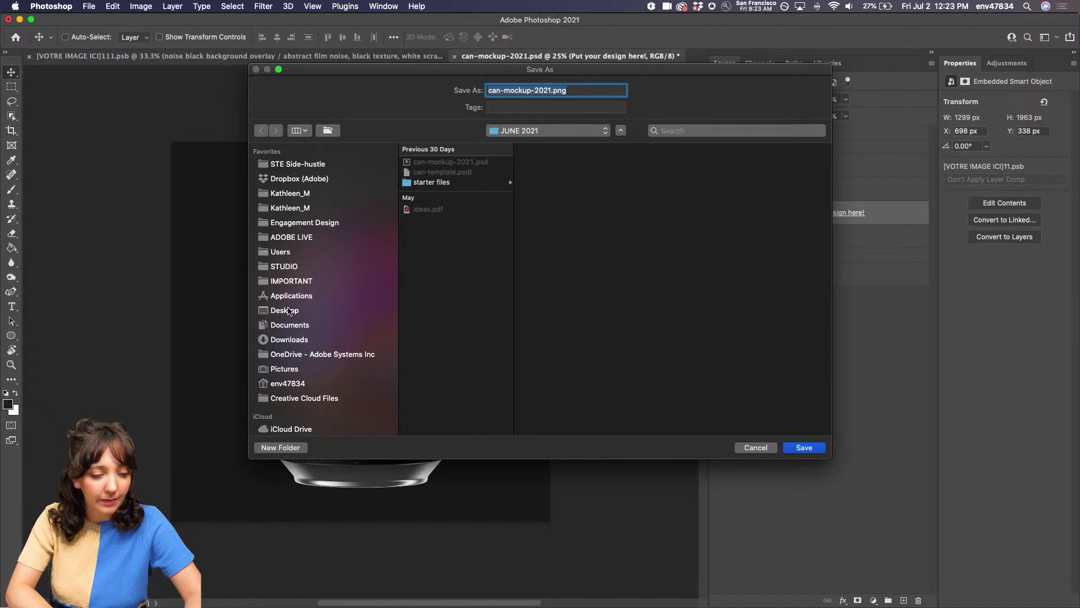
pyautogui.click(288, 311)
pyautogui.write('cat')
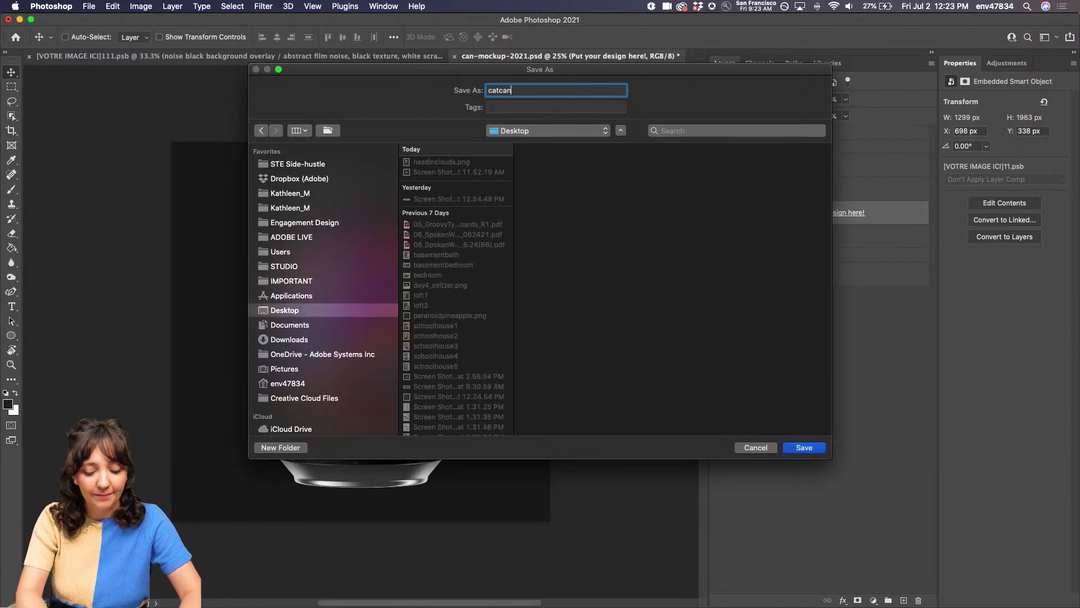
pyautogui.write('can')
pyautogui.press('Return')
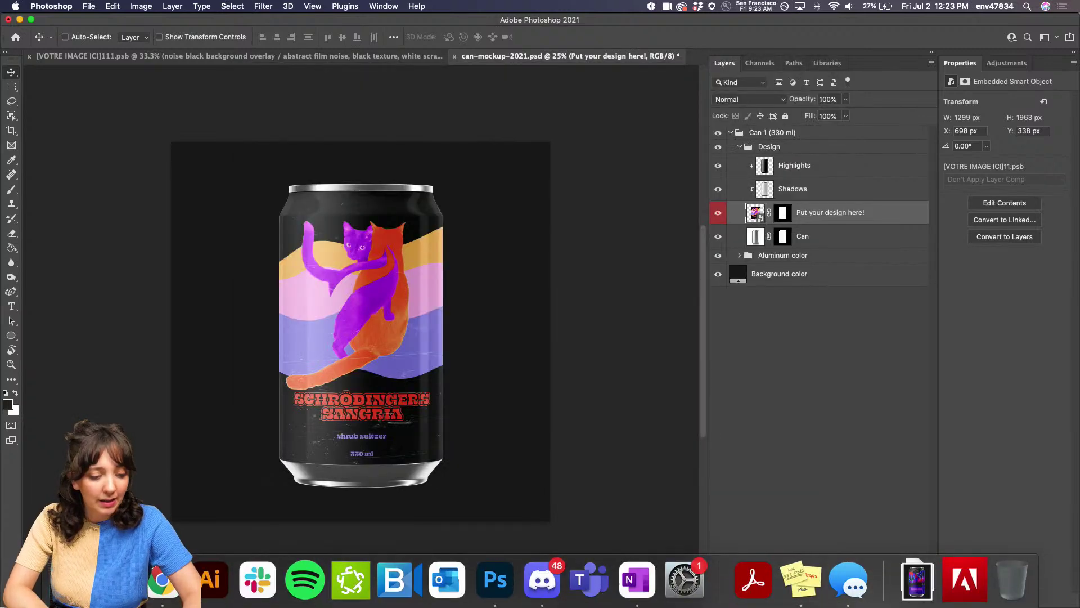
# Step: Switch to Chrome and bring up the Behance project being edited, showing the area around its June 2021 banner
pyautogui.click(161, 598)
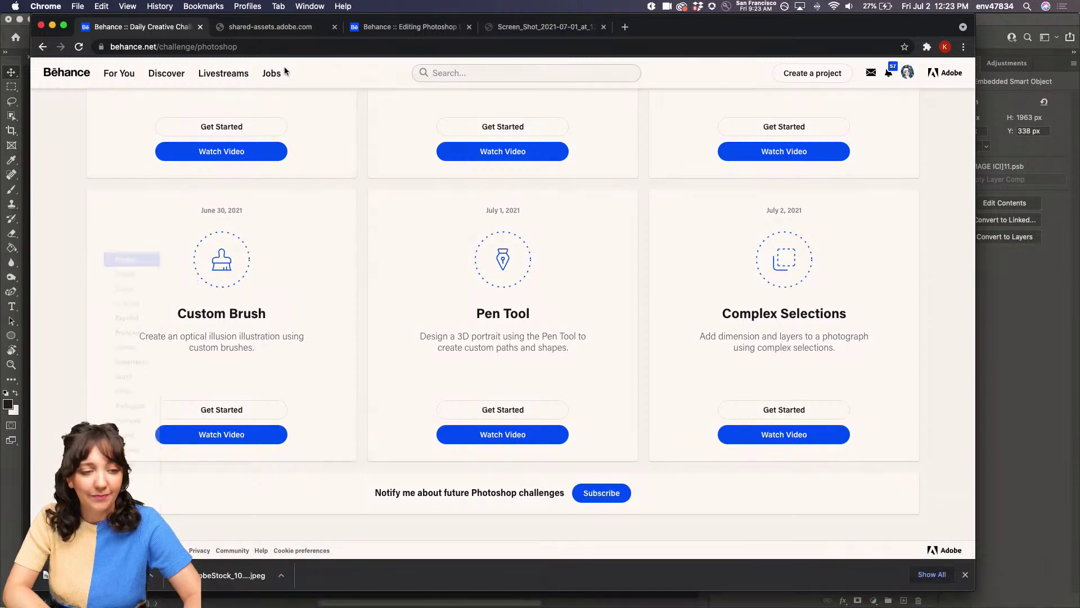
pyautogui.click(433, 31)
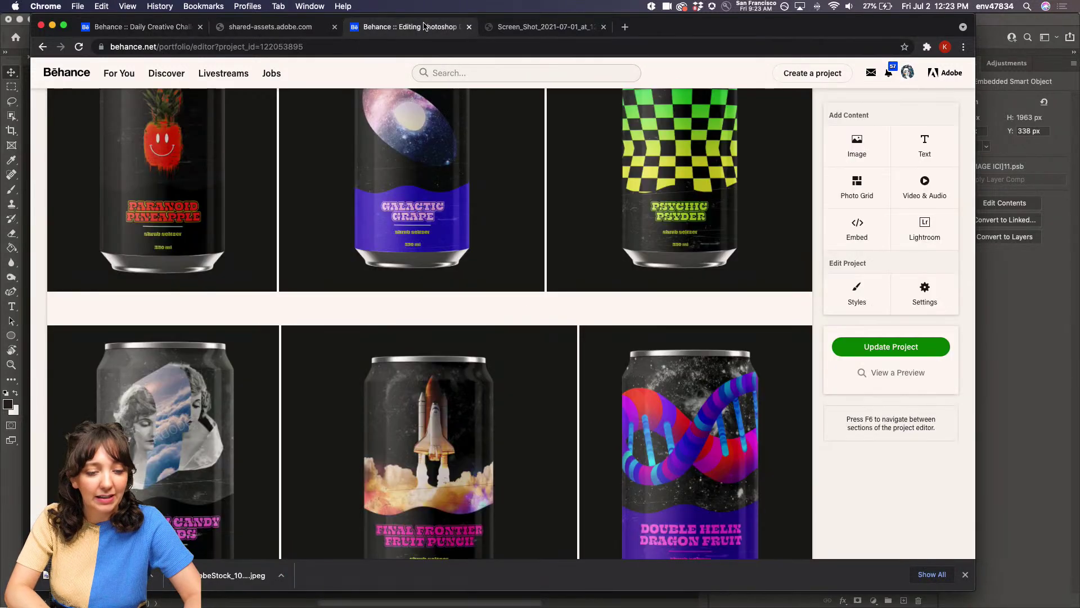
pyautogui.scroll(10, 447, 300)
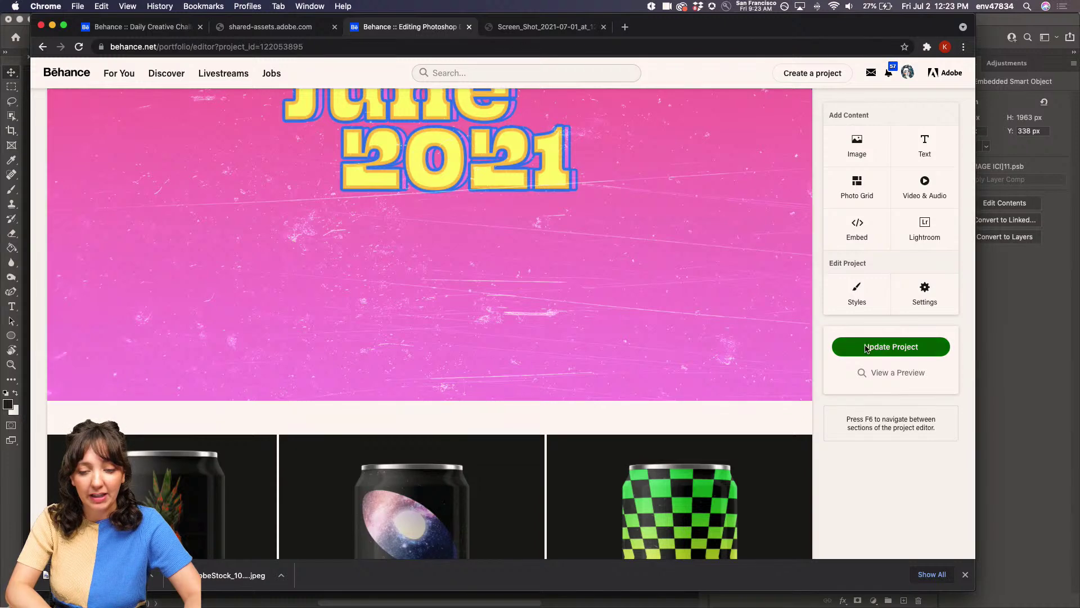
# Step: Update the Behance project and go to the account's profile page
pyautogui.click(866, 349)
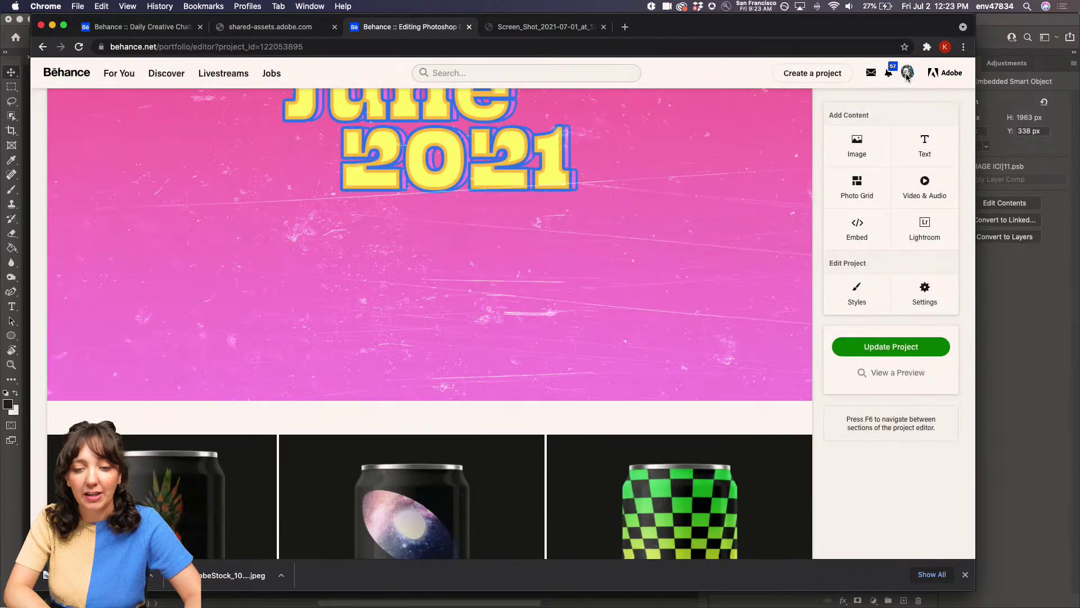
pyautogui.click(908, 74)
pyautogui.click(821, 162)
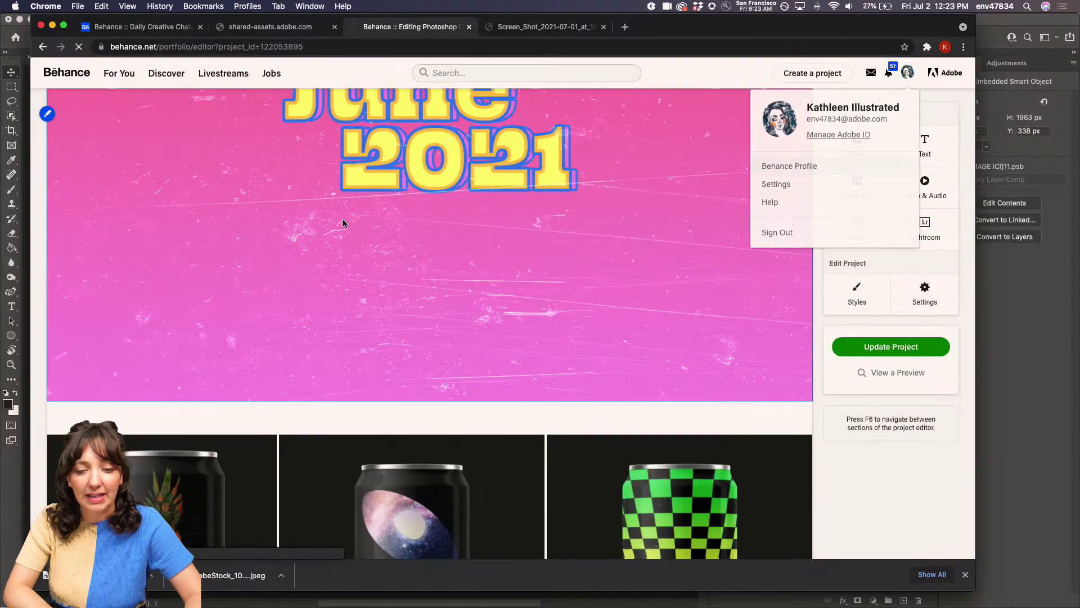
# Step: Reopen the Photoshop Daily Creative Challenge project for editing from the profile's published work
pyautogui.scroll(-3, 315, 214)
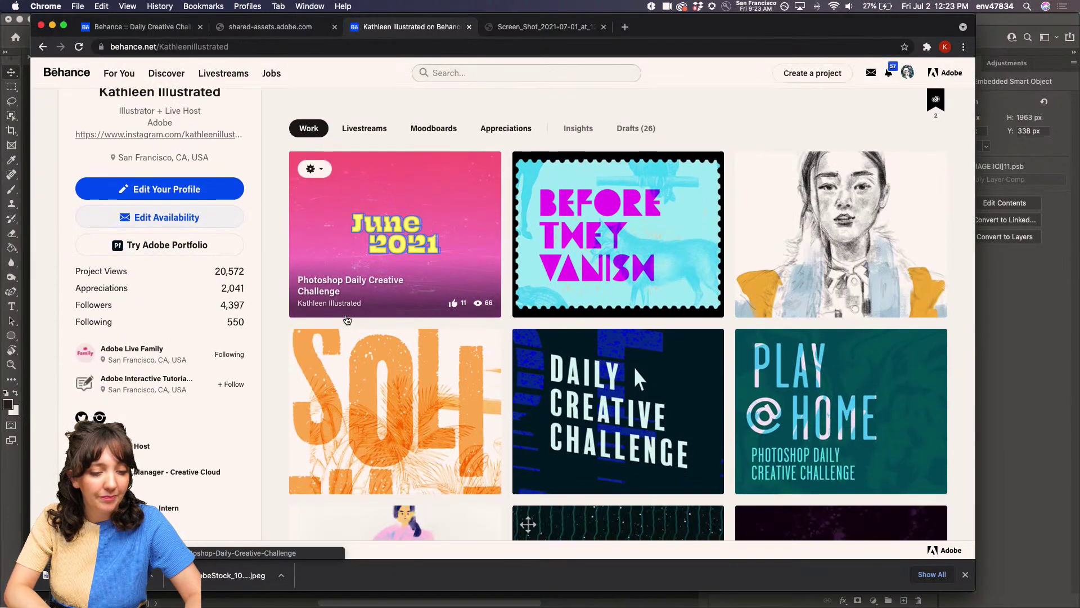
pyautogui.click(310, 346)
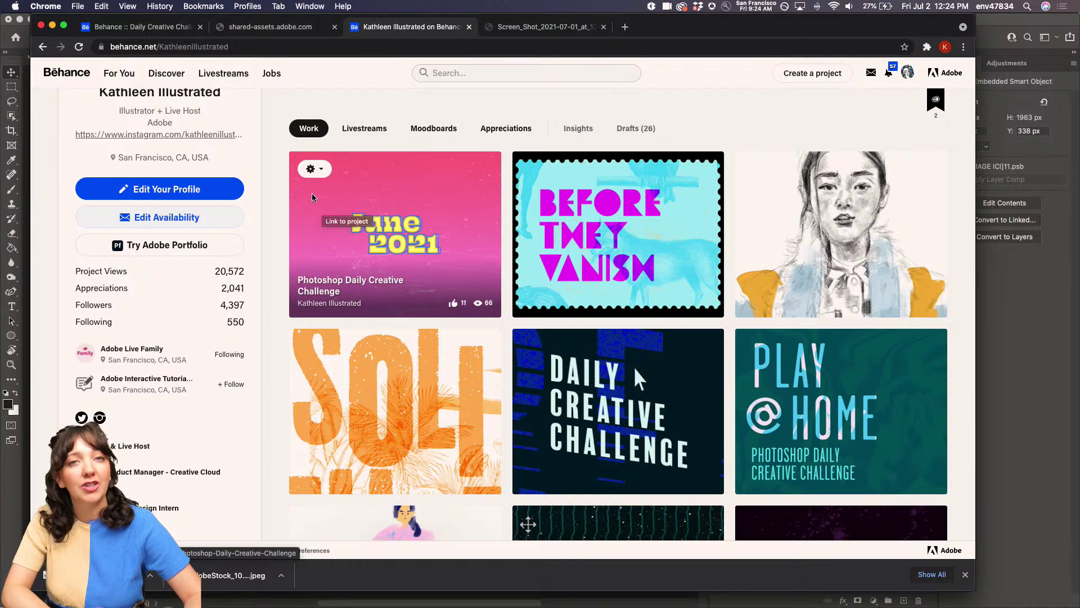
pyautogui.click(313, 169)
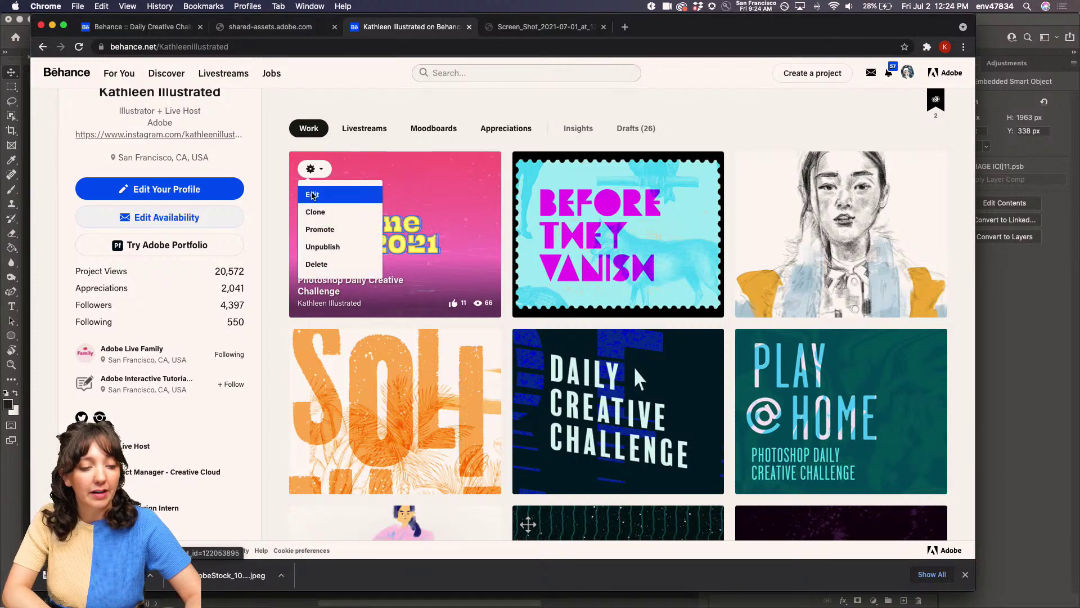
pyautogui.click(312, 195)
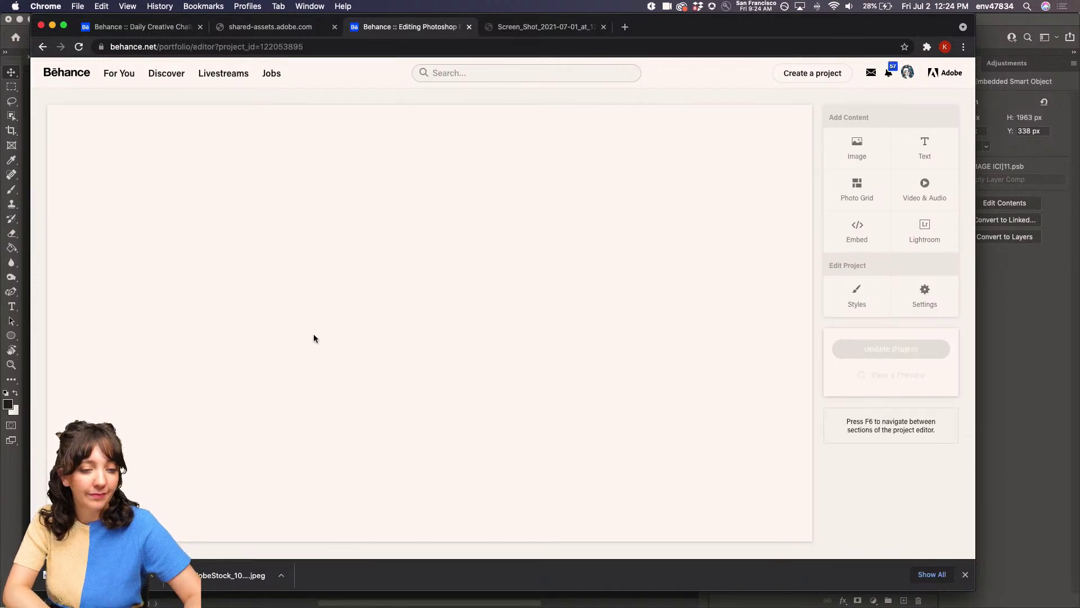
# Step: Examine the two can photo grids below the June 2021 banner to see how the project is laid out
pyautogui.scroll(-3, 307, 367)
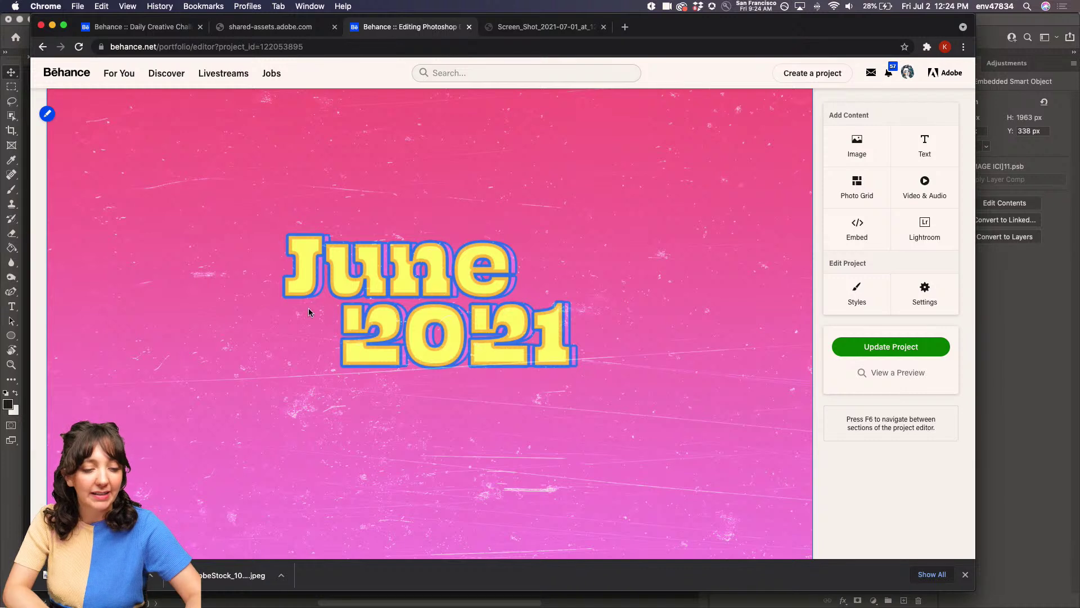
pyautogui.scroll(-1, 308, 309)
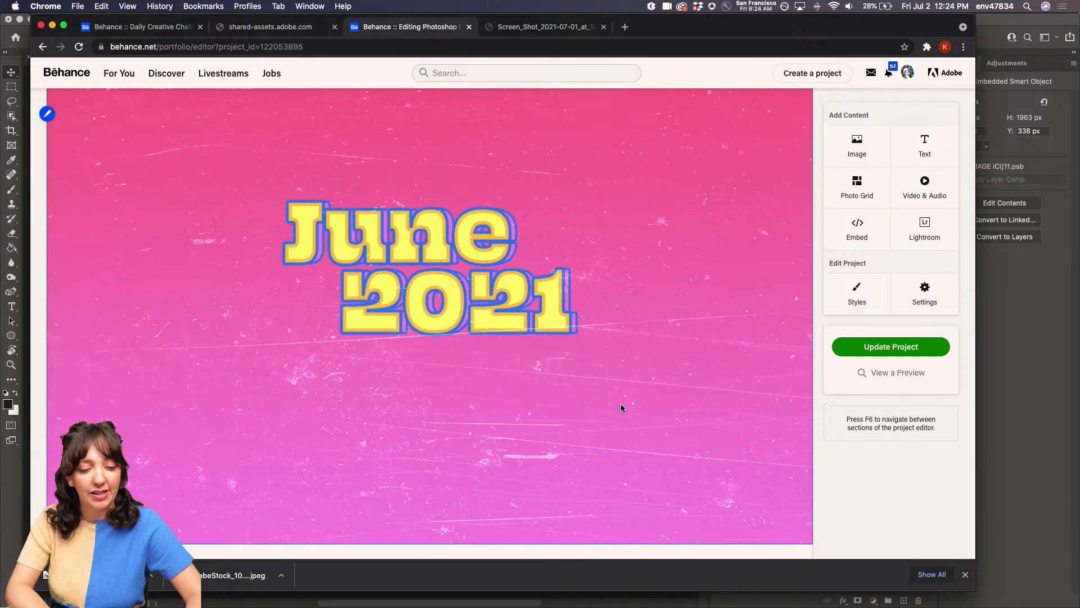
pyautogui.scroll(-6, 620, 405)
pyautogui.scroll(-10, 622, 407)
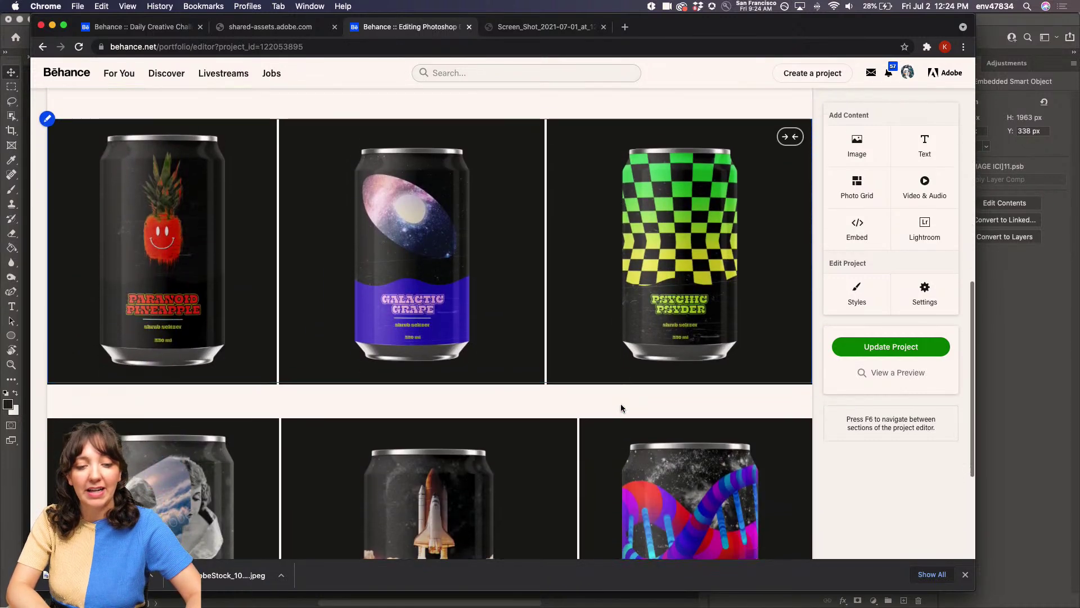
pyautogui.scroll(-5, 622, 407)
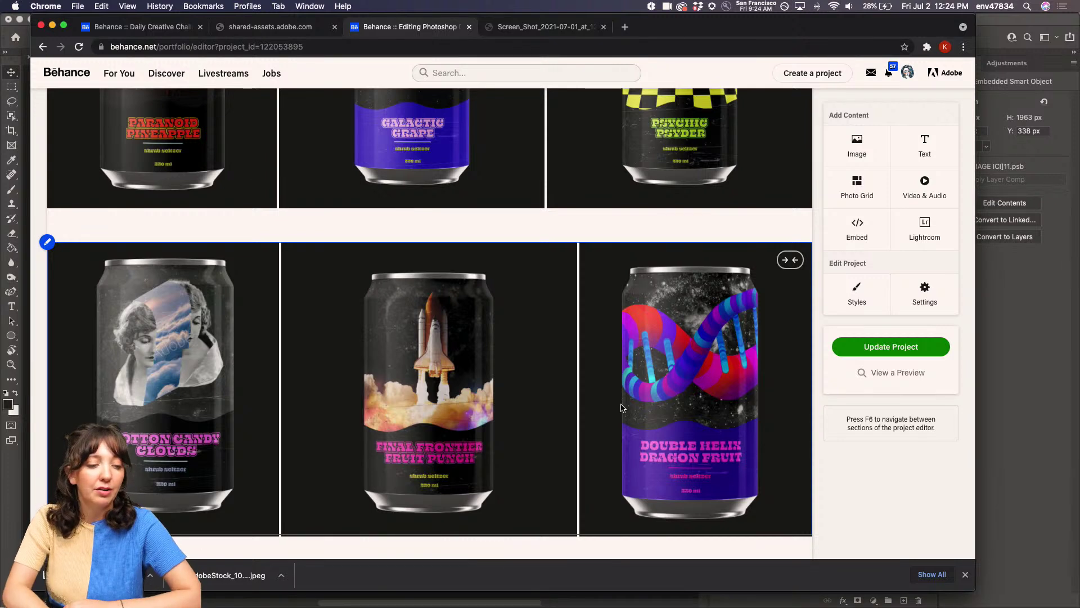
pyautogui.scroll(1, 487, 336)
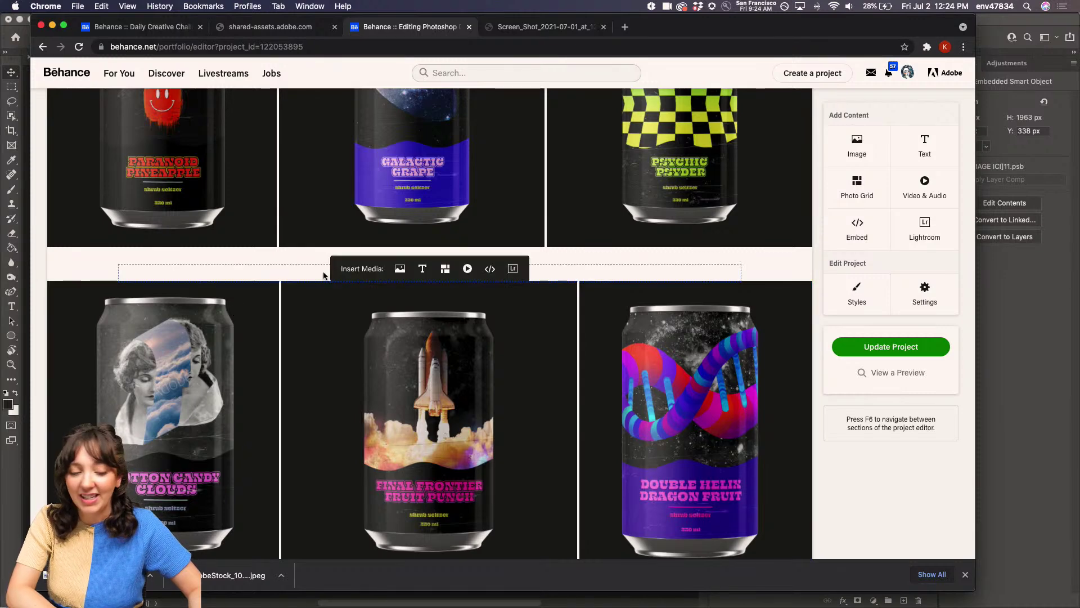
pyautogui.scroll(4, 321, 281)
pyautogui.scroll(-3, 322, 276)
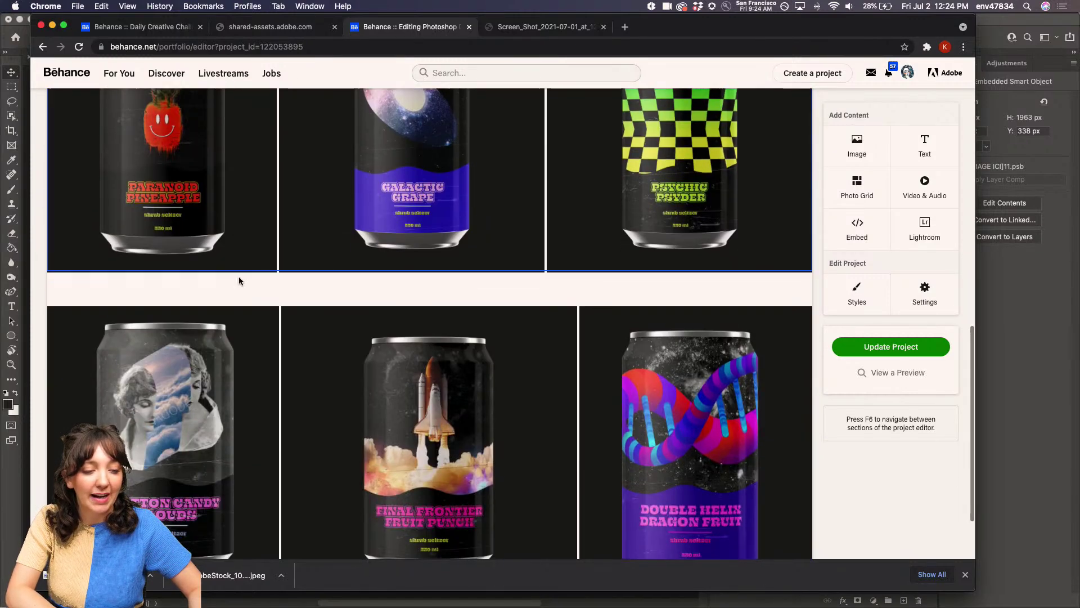
pyautogui.scroll(-3, 185, 298)
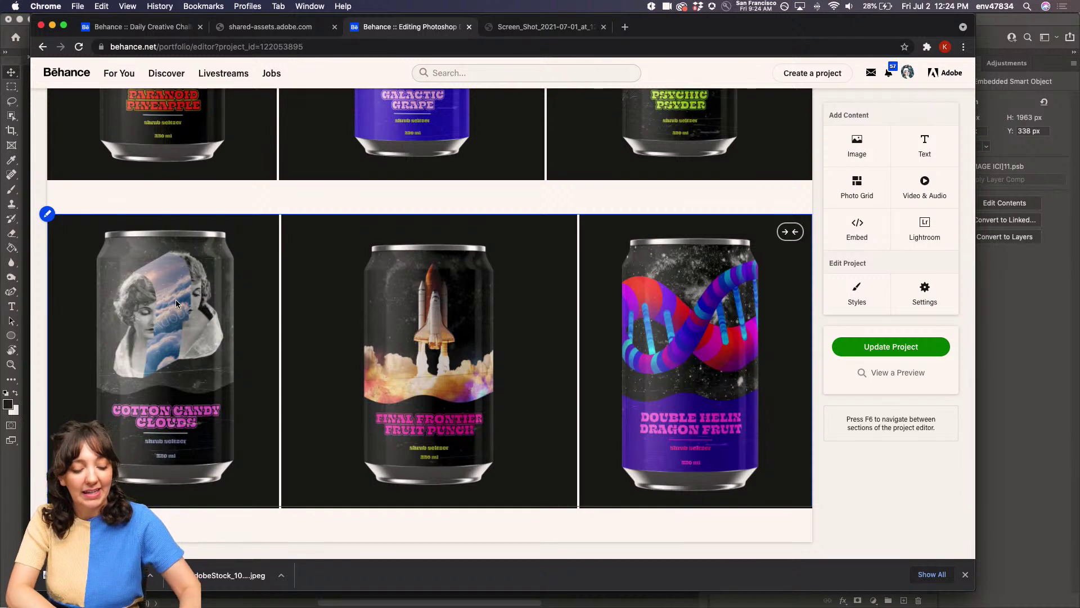
pyautogui.scroll(5, 230, 283)
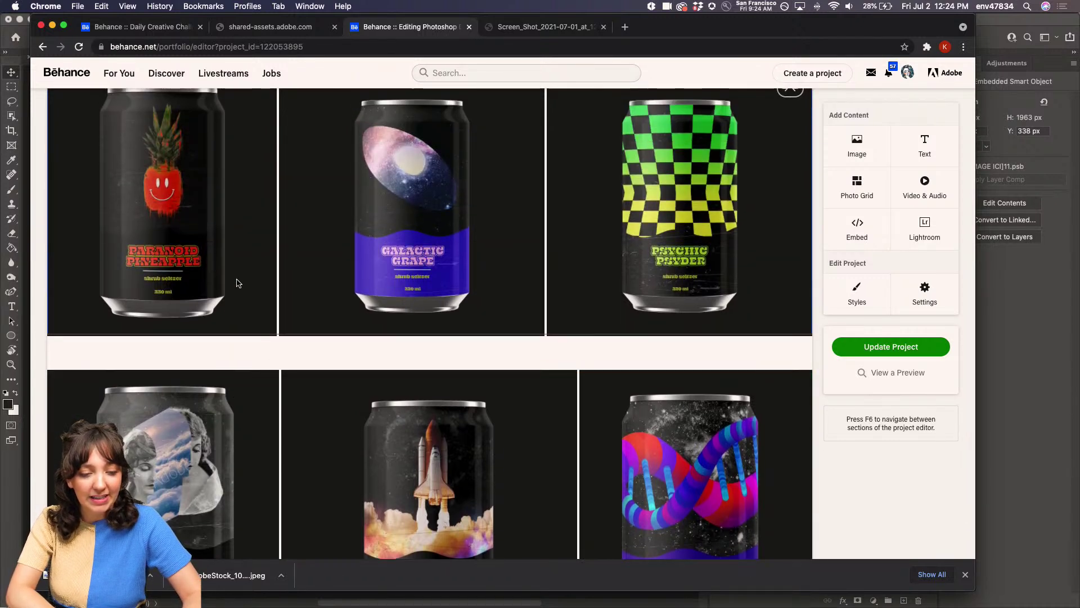
pyautogui.scroll(2, 349, 271)
pyautogui.moveTo(122, 135)
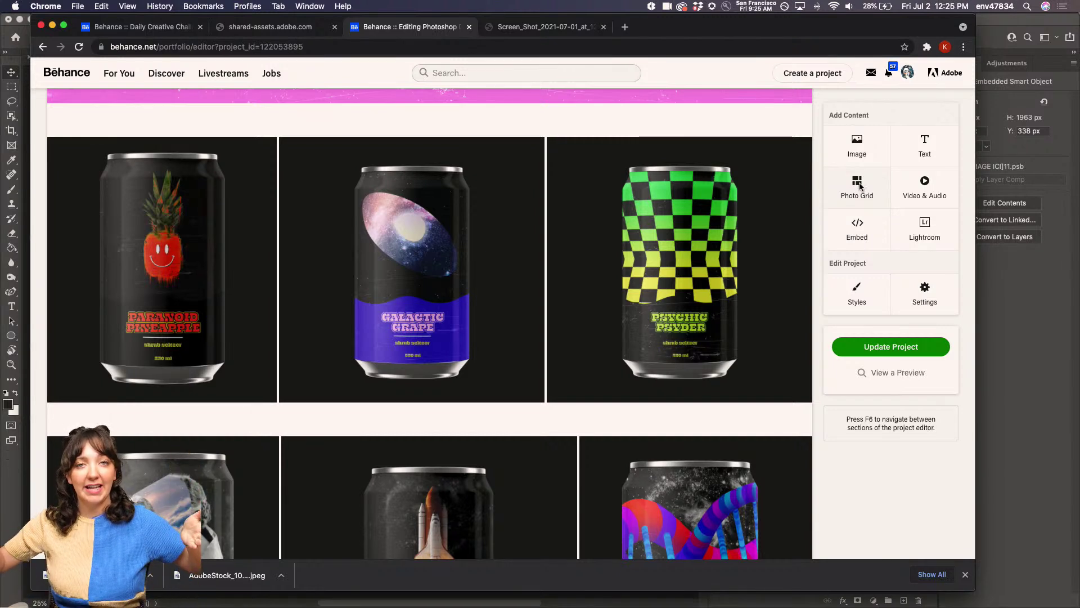
pyautogui.moveTo(714, 241)
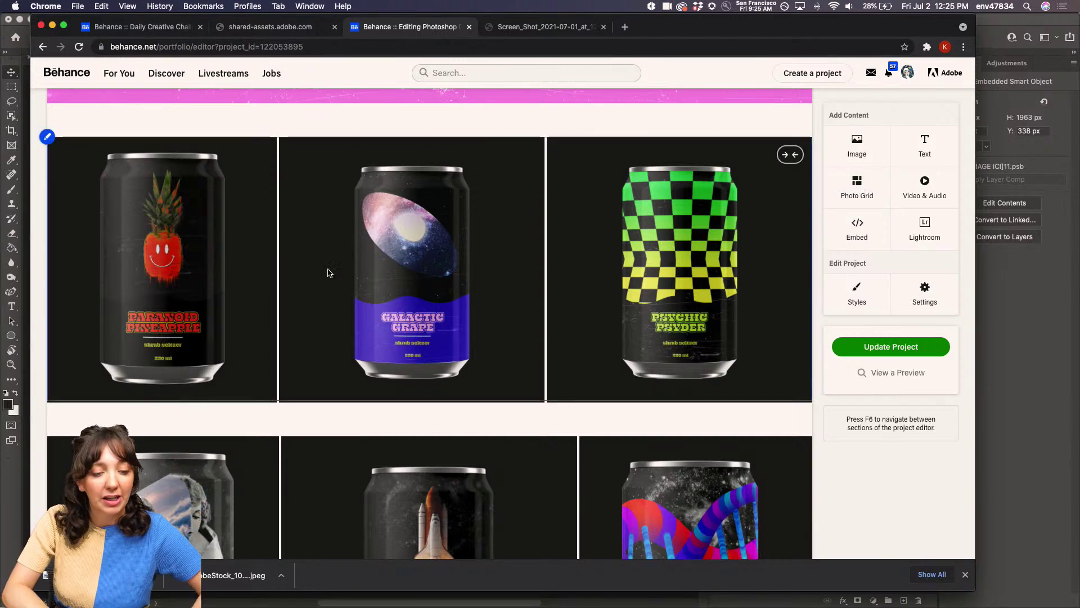
# Step: Edit the second photo grid and remove the Cotton Candy Clouds can from it
pyautogui.scroll(-3, 691, 290)
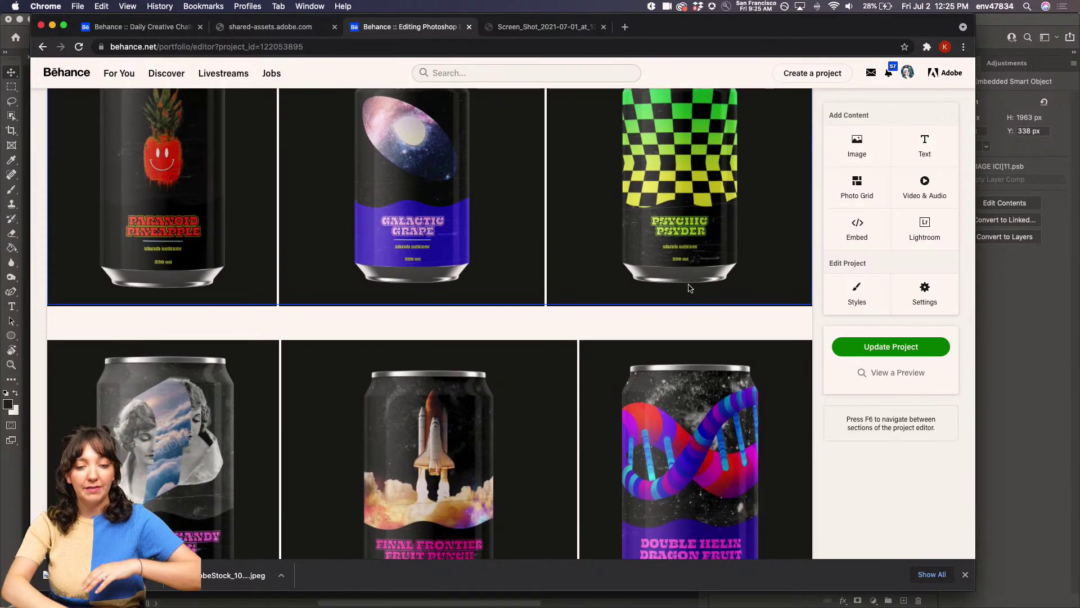
pyautogui.scroll(-4, 691, 289)
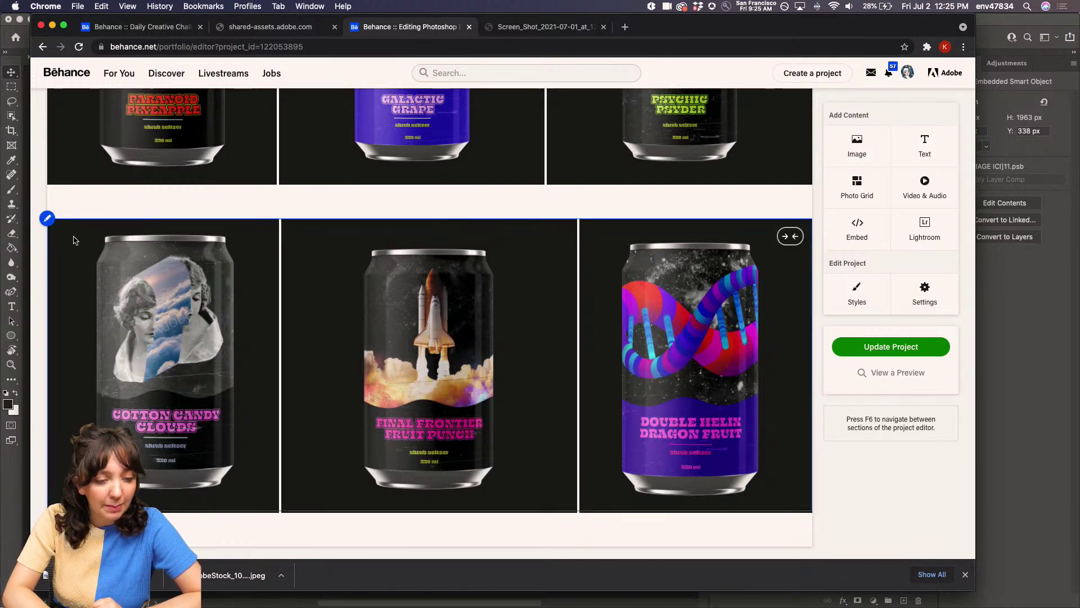
pyautogui.click(48, 223)
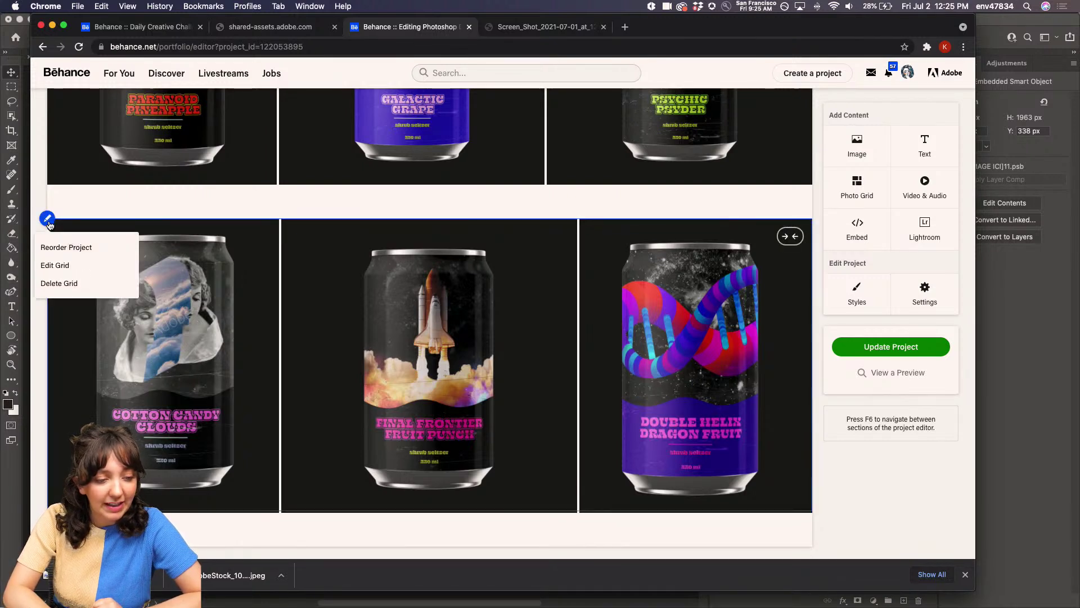
pyautogui.click(55, 265)
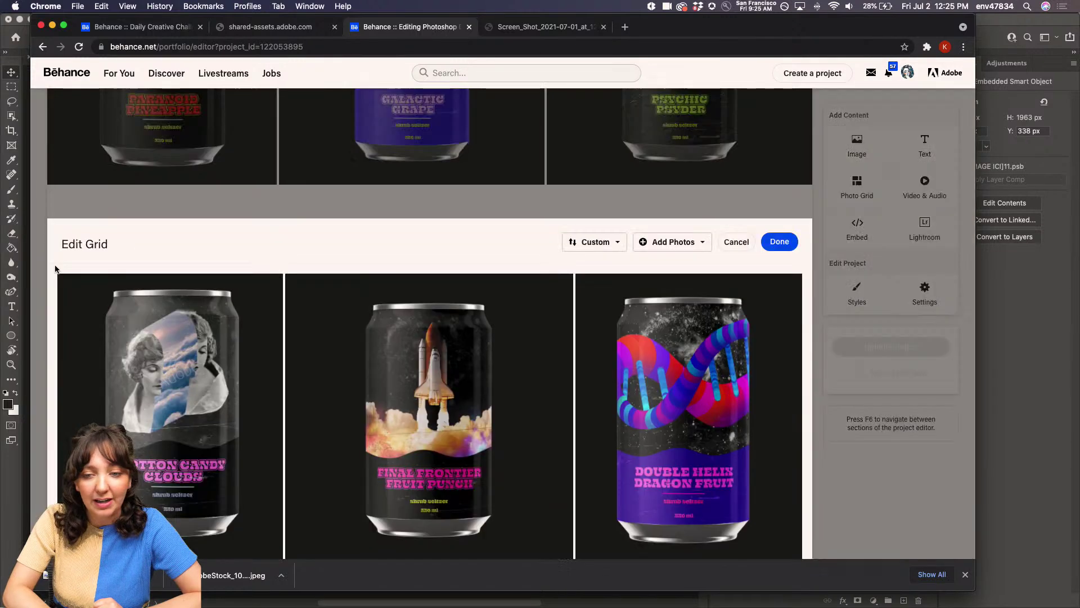
pyautogui.scroll(-2, 602, 248)
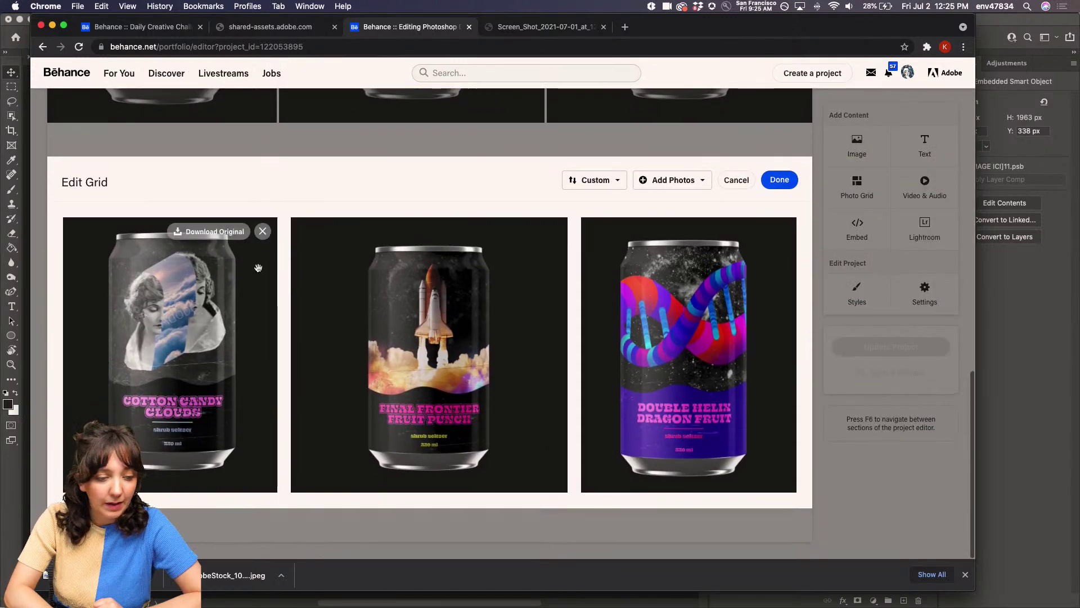
pyautogui.click(262, 232)
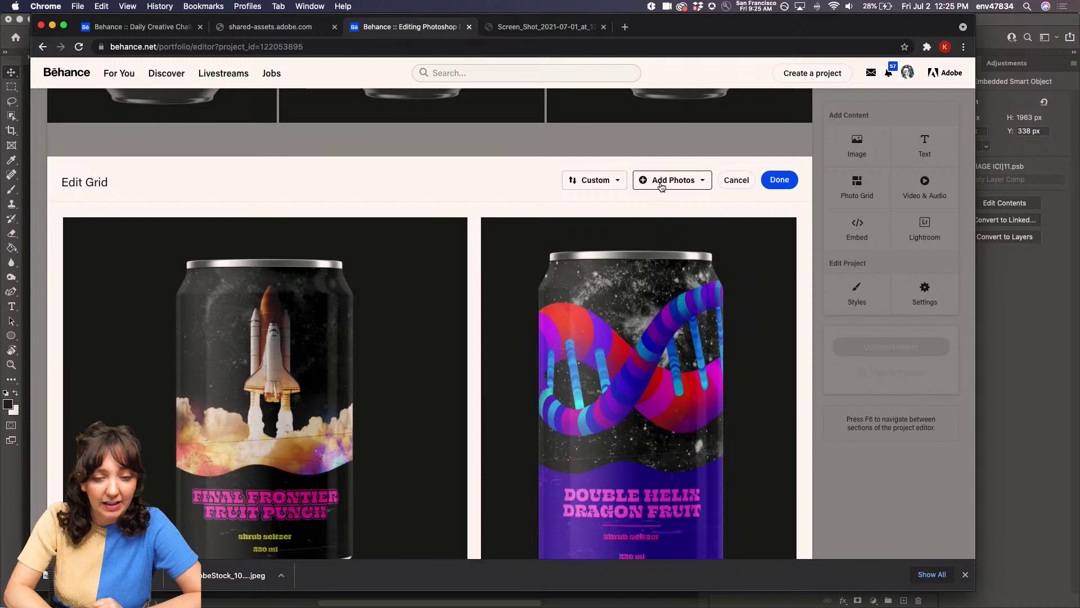
# Step: Upload catcan.png from the Desktop into the second photo grid and finish editing the grid
pyautogui.click(661, 181)
pyautogui.click(667, 201)
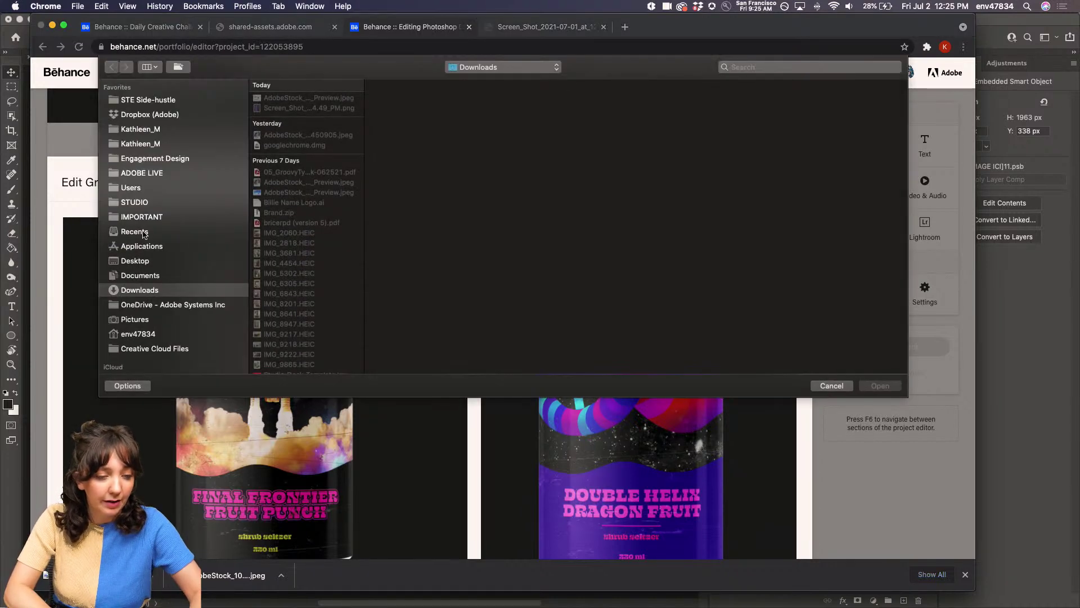
pyautogui.click(152, 262)
pyautogui.click(279, 98)
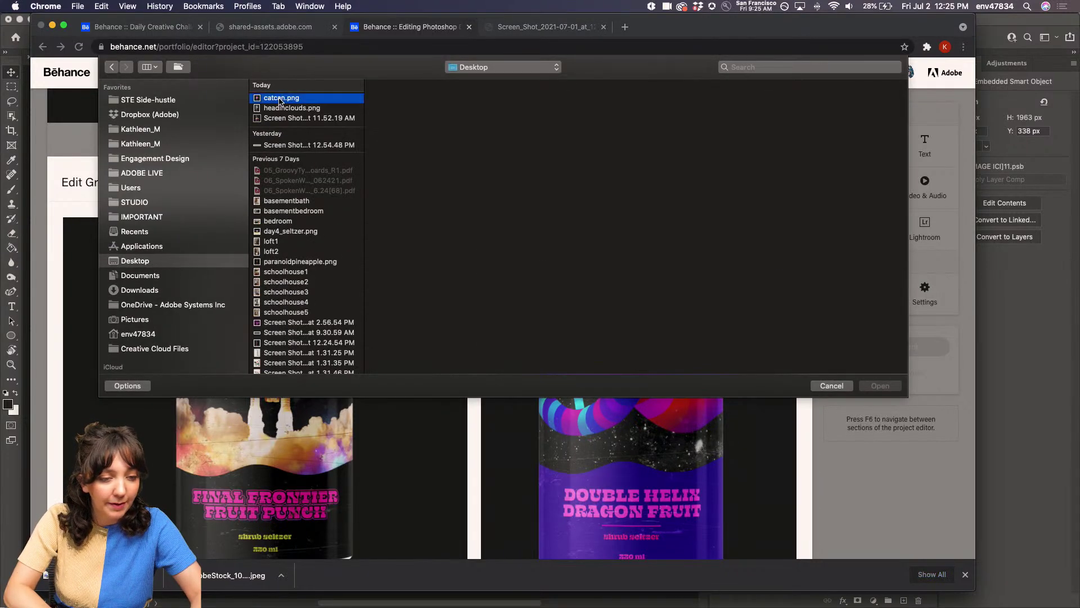
pyautogui.doubleClick(280, 98)
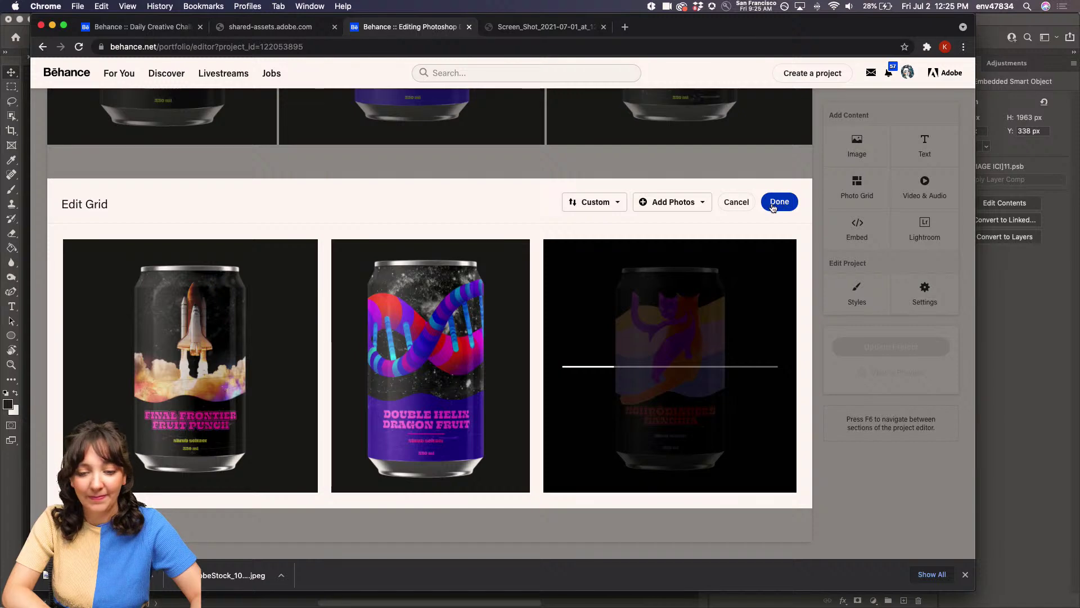
pyautogui.click(780, 204)
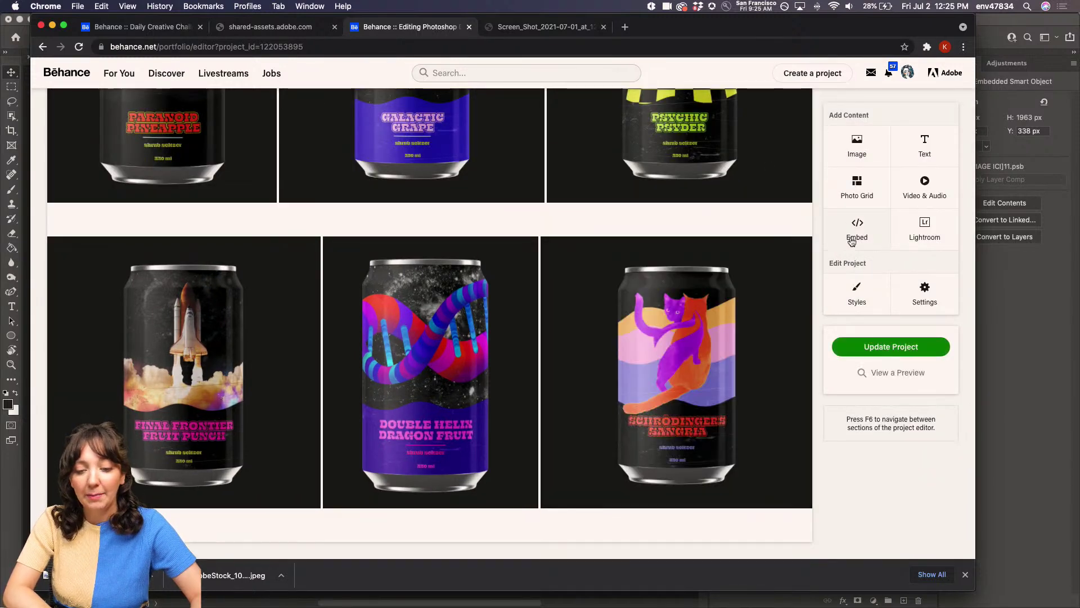
# Step: Update the project and view its published version from the profile, down to the row with the Schrödinger's Sangria can
pyautogui.click(852, 345)
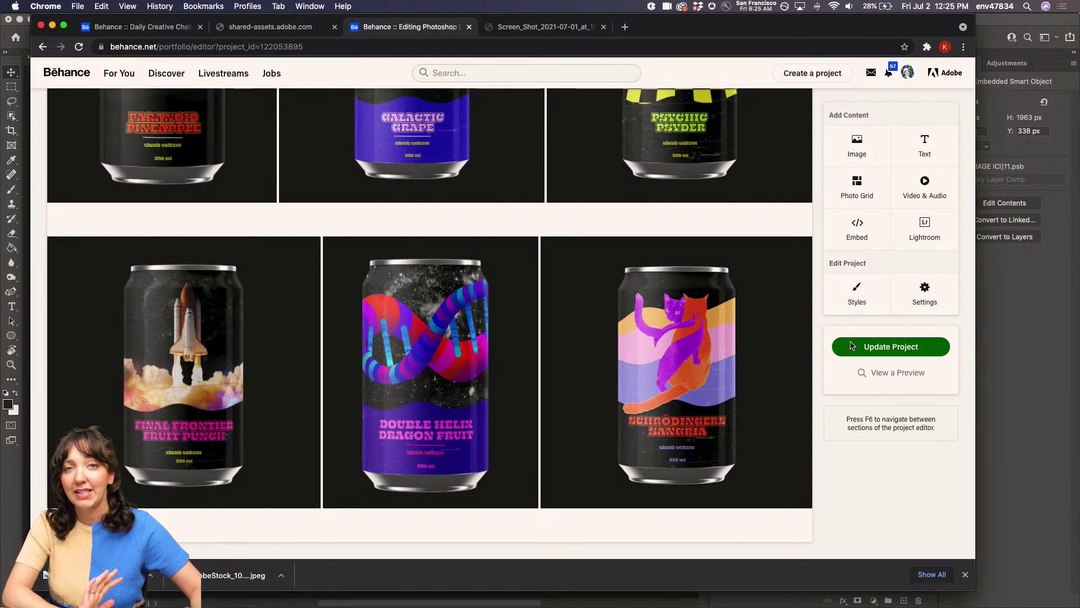
pyautogui.click(907, 72)
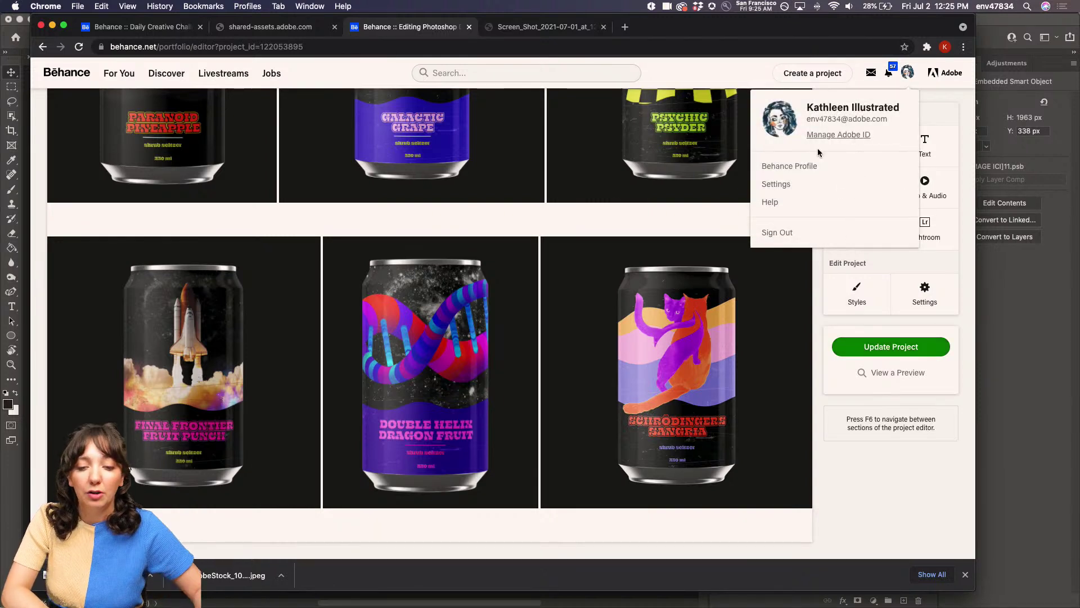
pyautogui.click(811, 167)
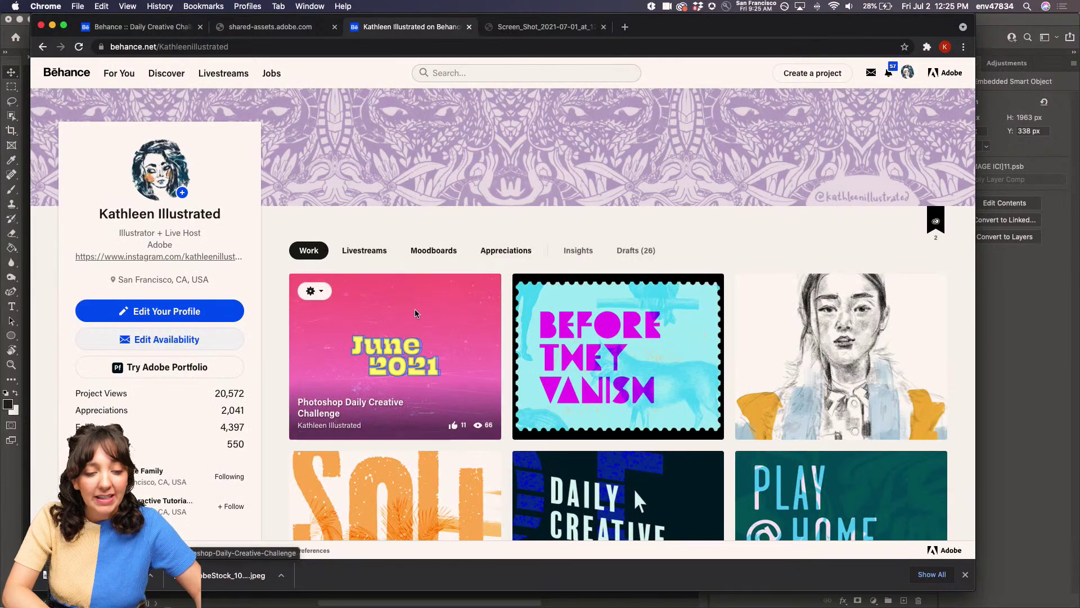
pyautogui.click(385, 334)
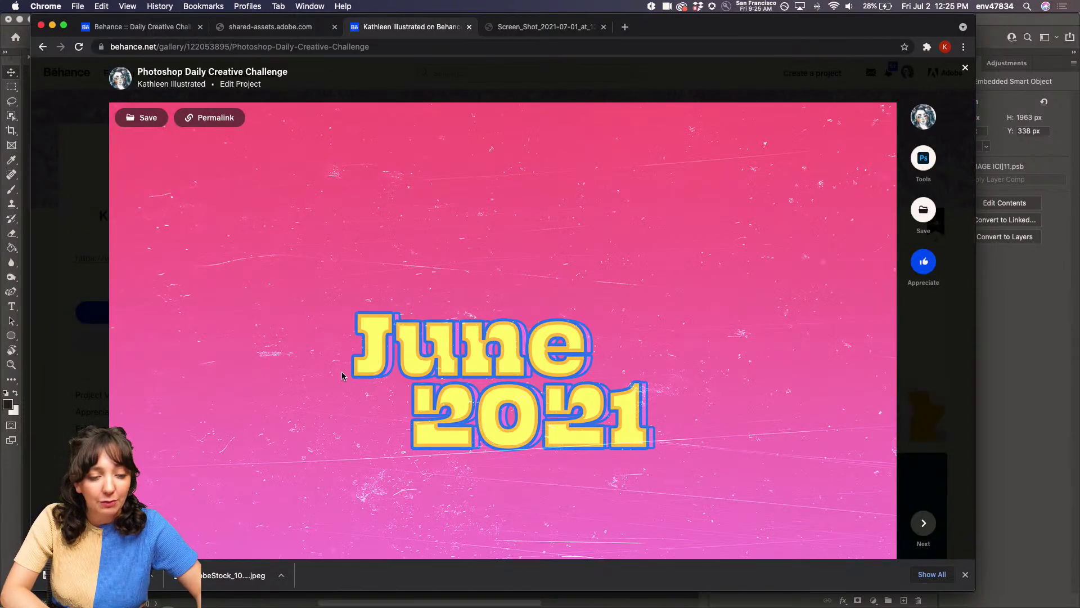
pyautogui.scroll(-15, 342, 375)
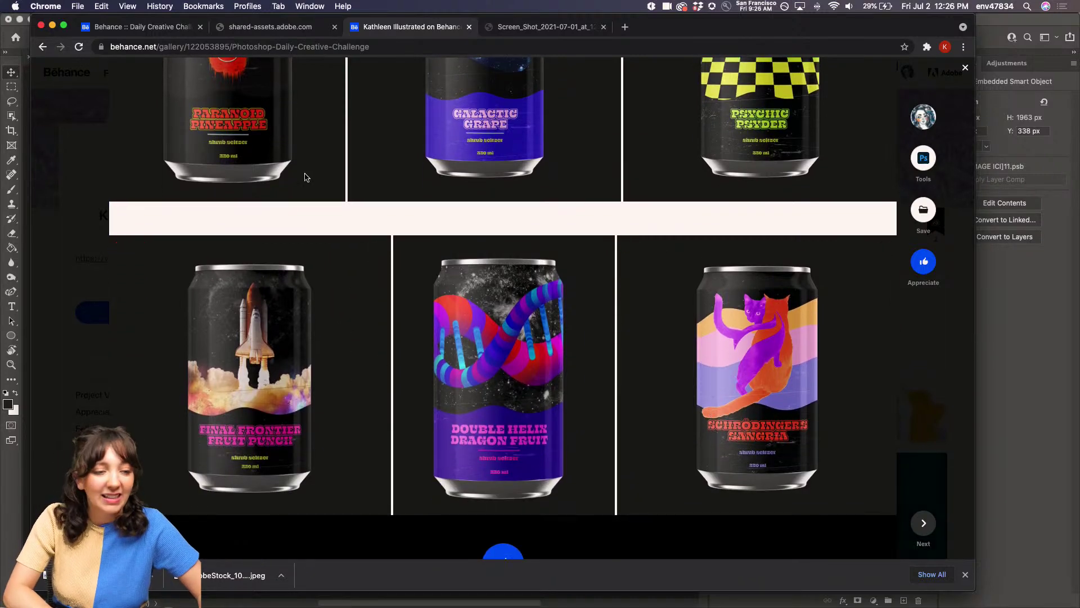
# Step: Switch to the Daily Creative Challenge page and look through its past Photoshop challenges
pyautogui.click(151, 28)
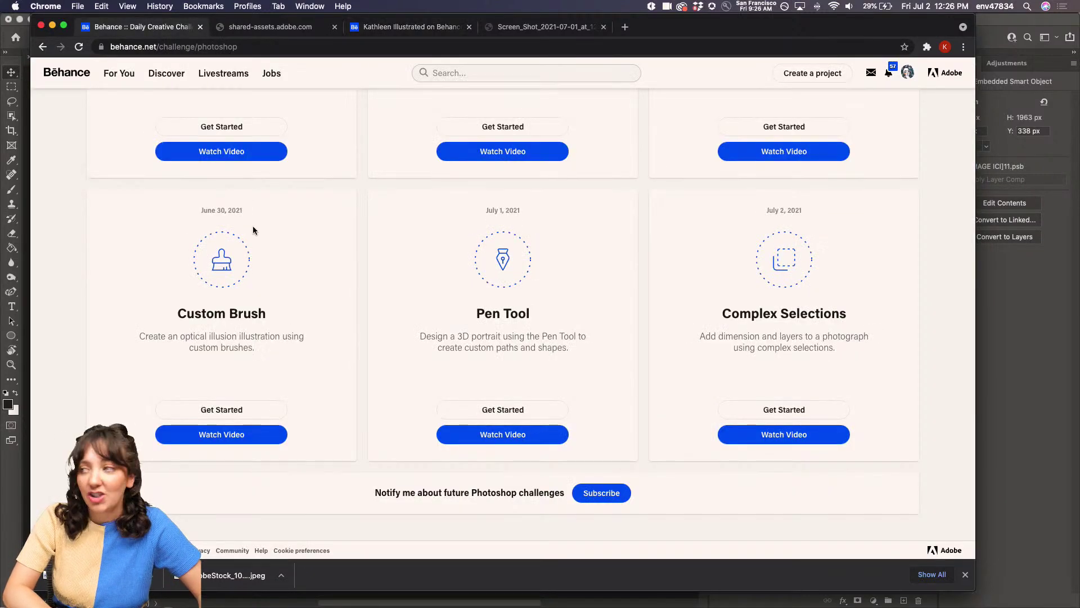
pyautogui.scroll(-8, 252, 225)
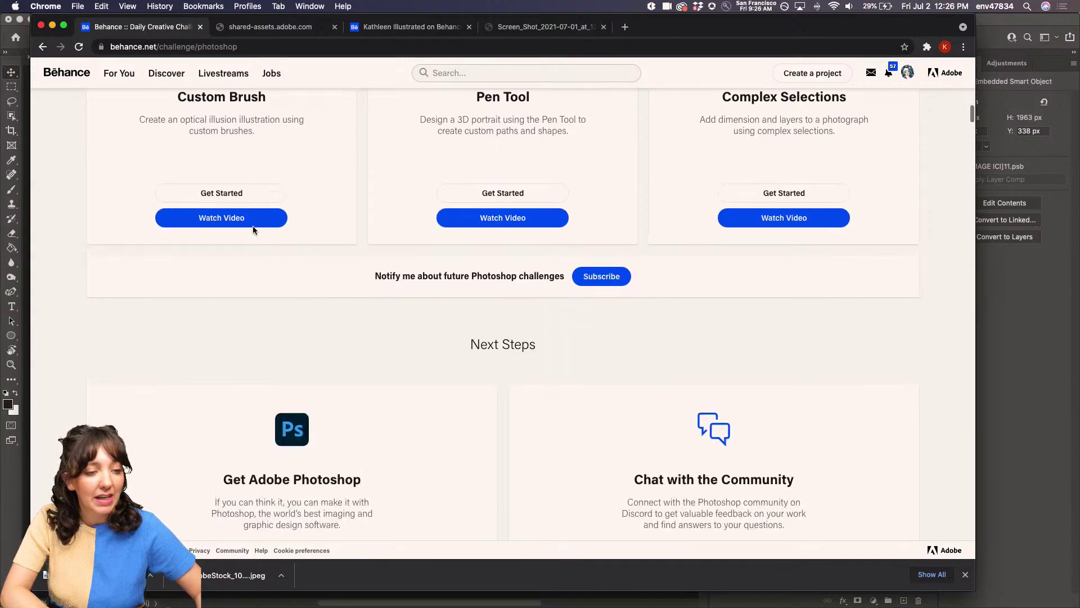
pyautogui.scroll(-7, 252, 225)
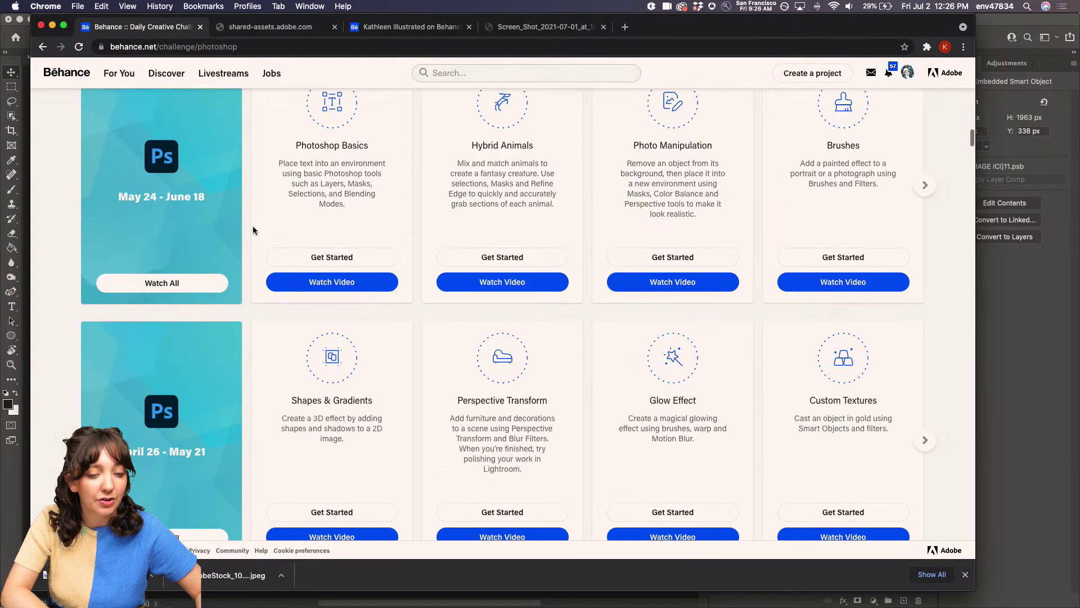
pyautogui.scroll(2, 252, 225)
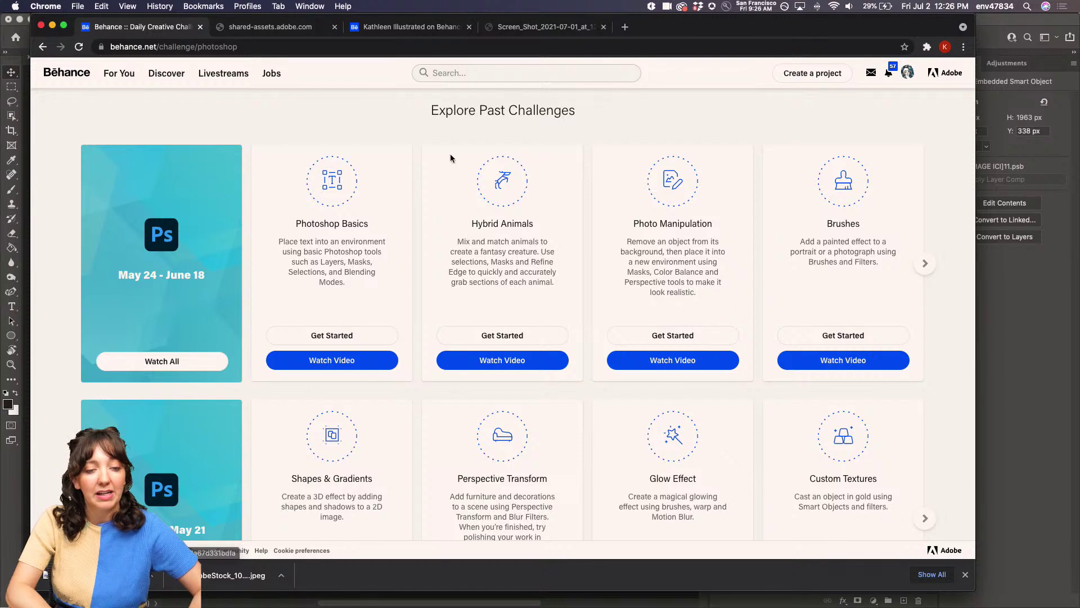